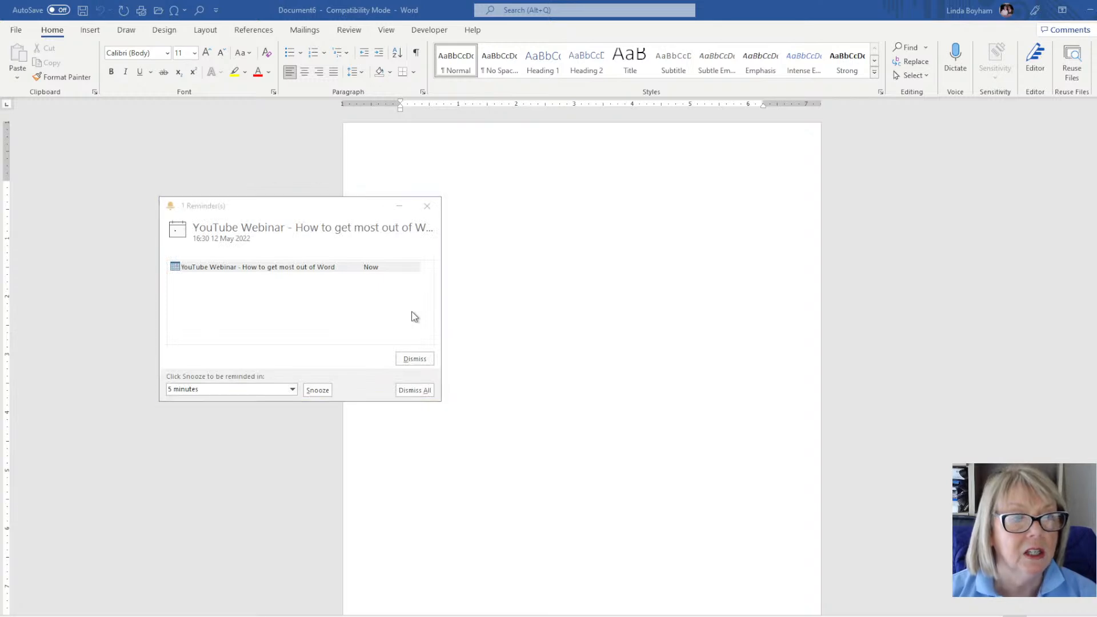
Dismiss all pending calendar reminders and confirm the dismissal
click(412, 391)
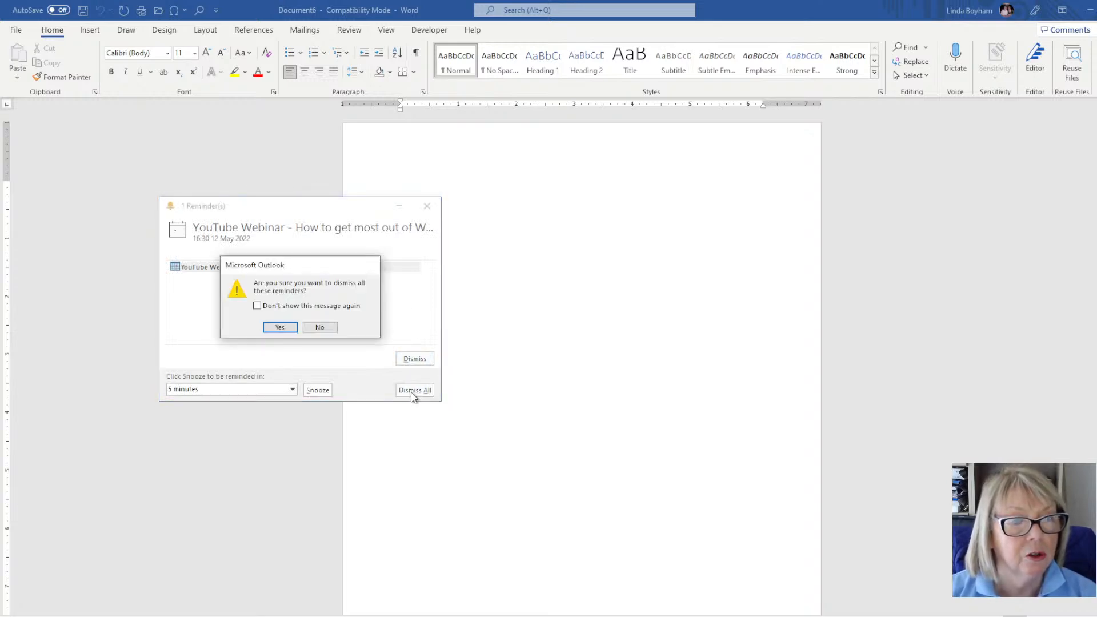
click(277, 328)
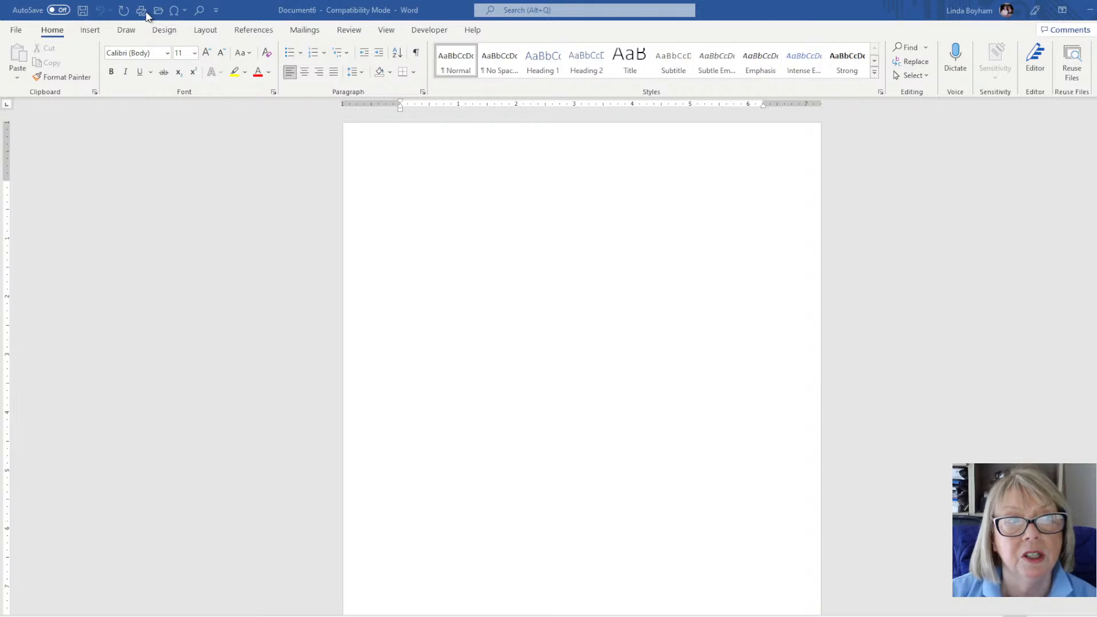
Examine the customization options of the Quick Access Toolbar, leaving its commands and placement as they are
click(184, 11)
click(185, 12)
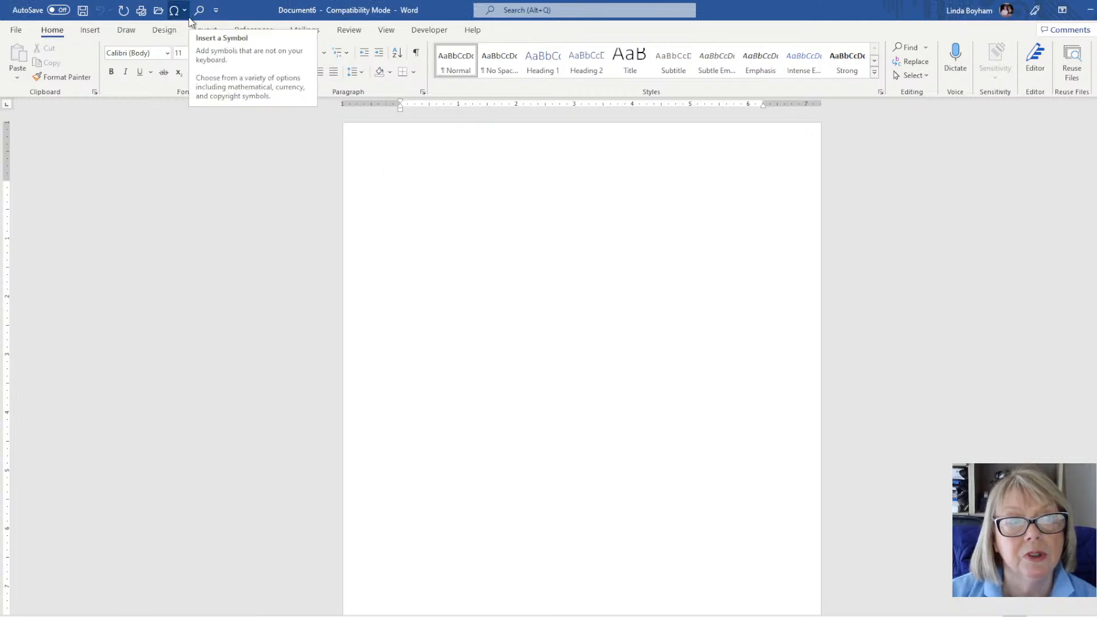
click(217, 11)
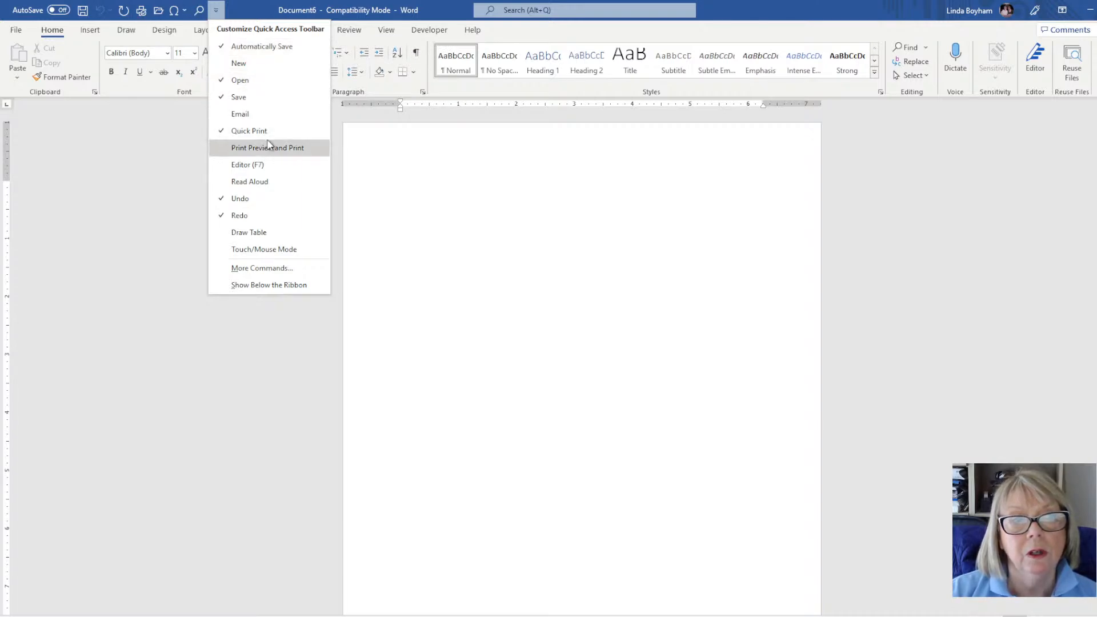
click(272, 288)
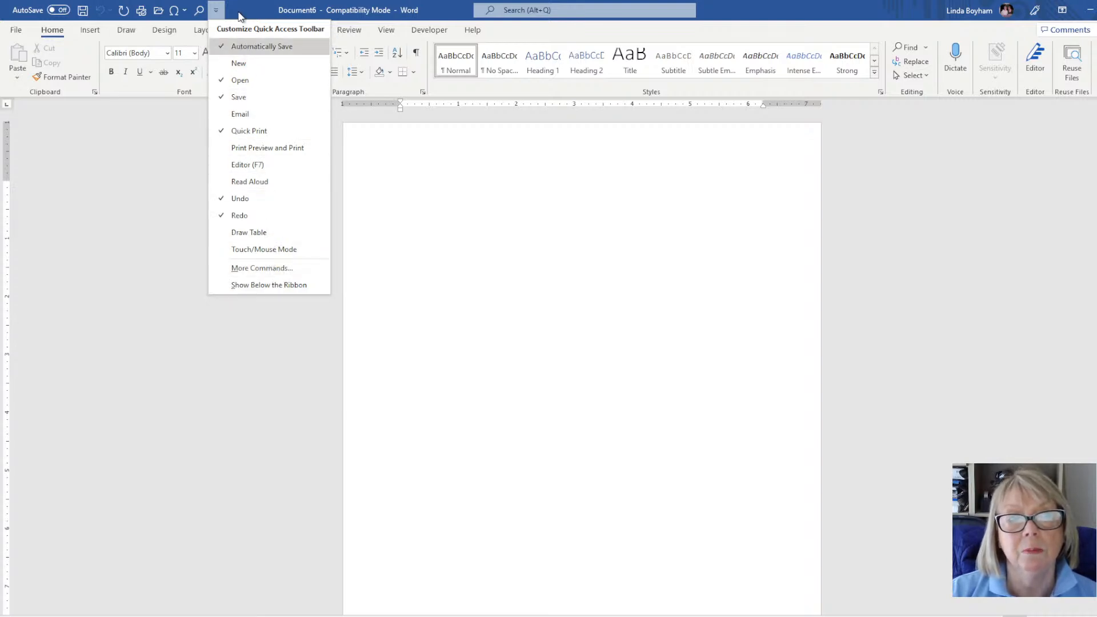
click(448, 5)
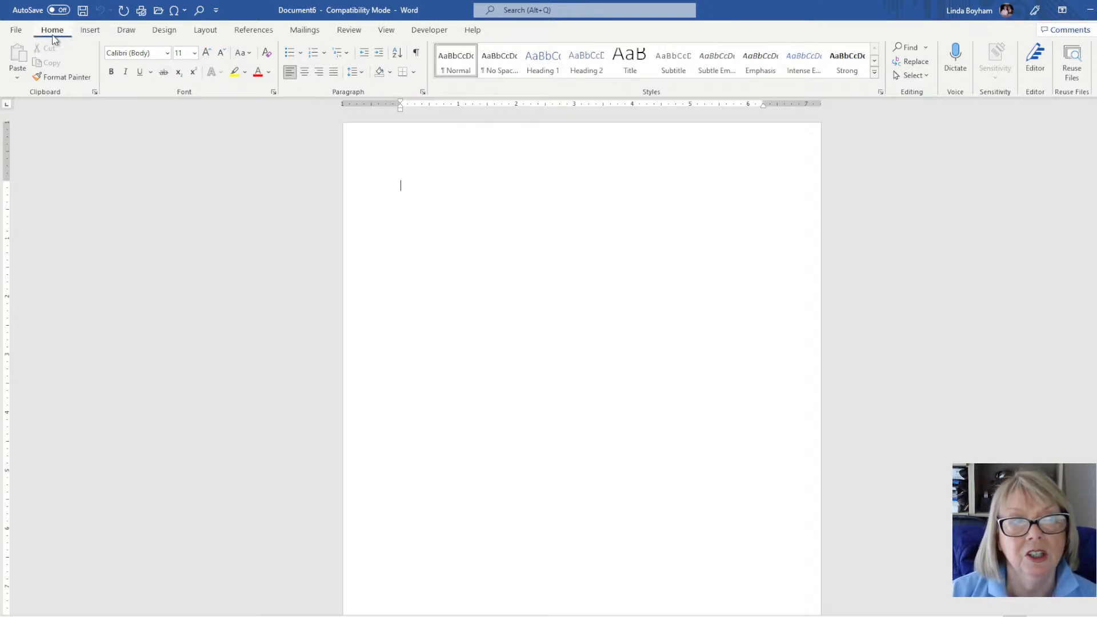
Look over the Insert, Draw, Design and Layout command sets and return to the Home commands
click(89, 30)
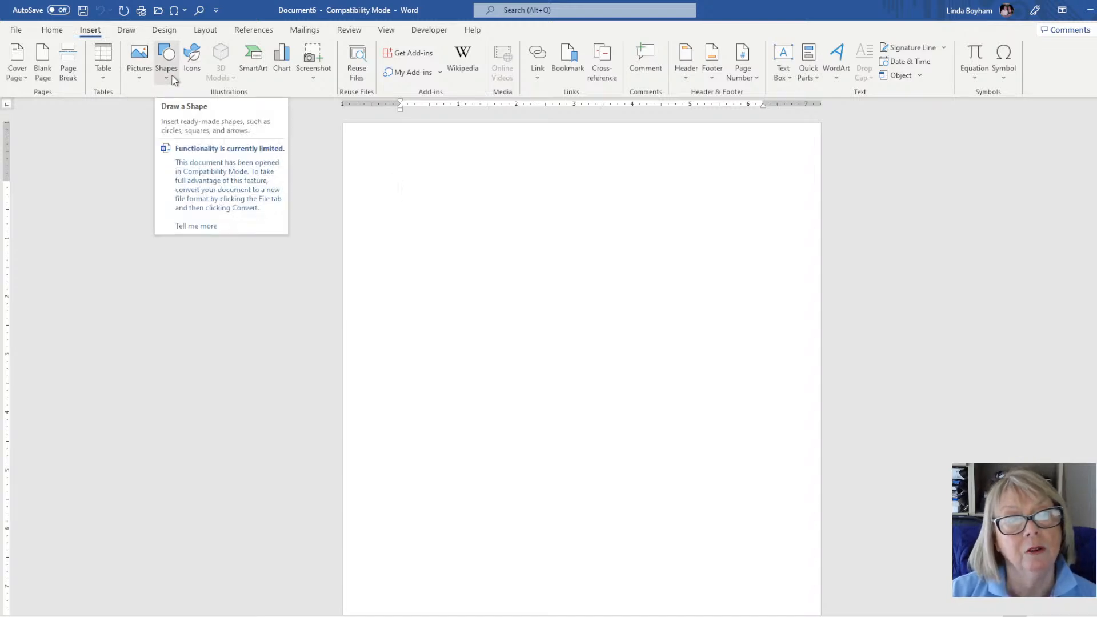
click(138, 31)
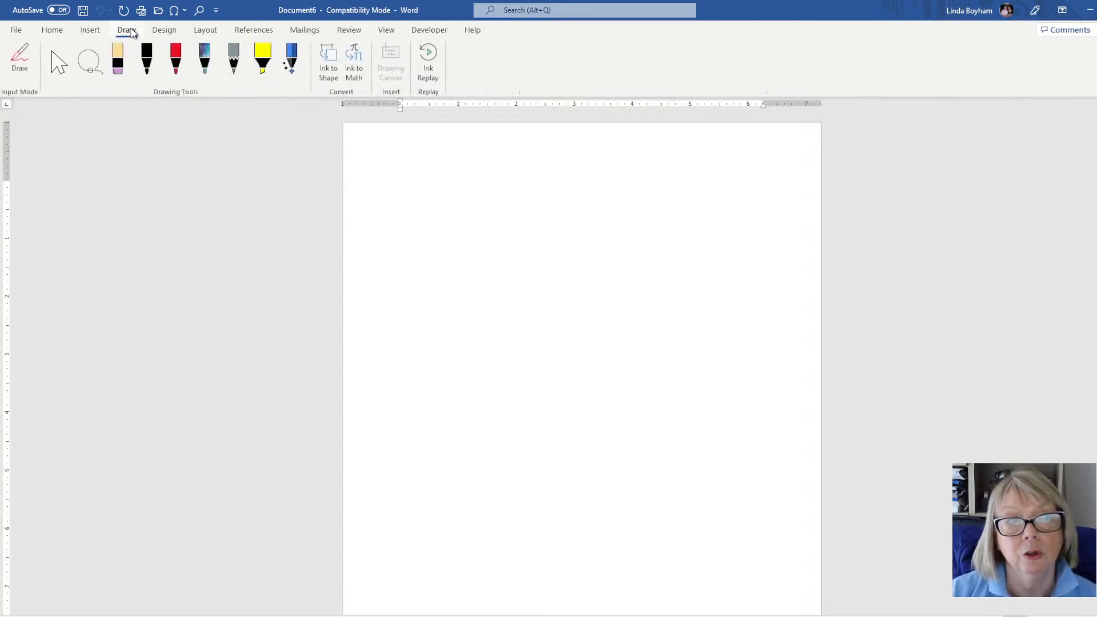
click(166, 34)
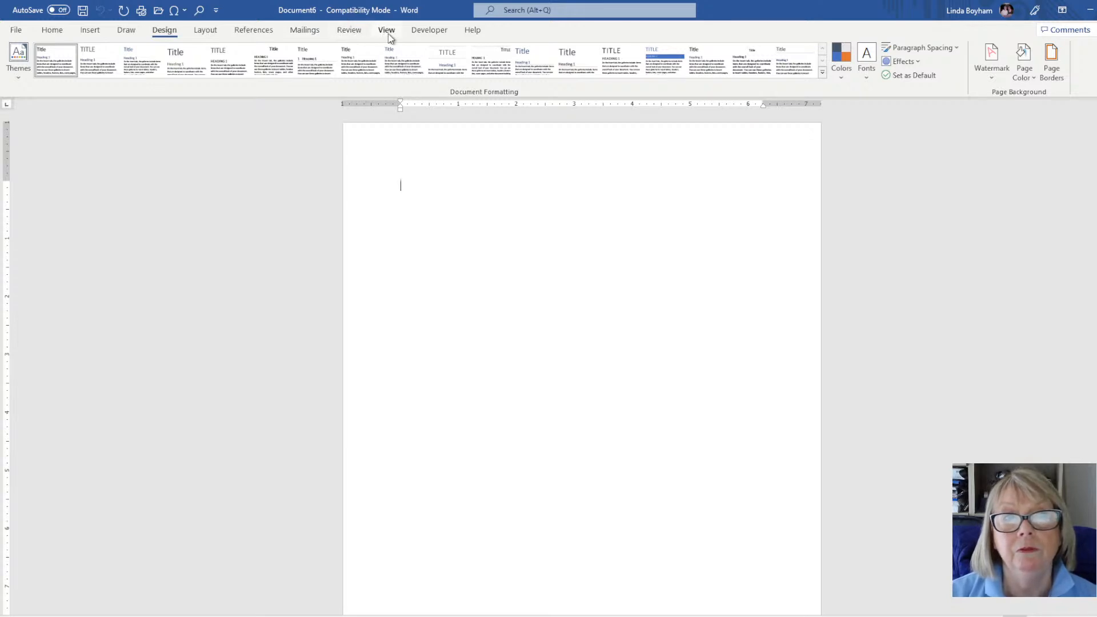
click(207, 30)
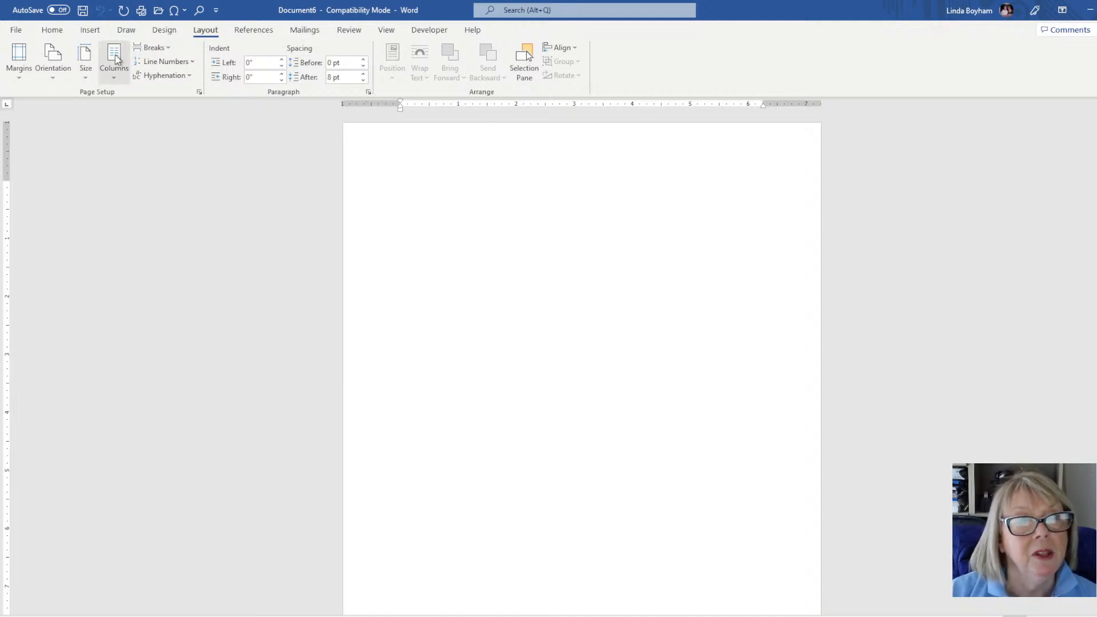
click(56, 32)
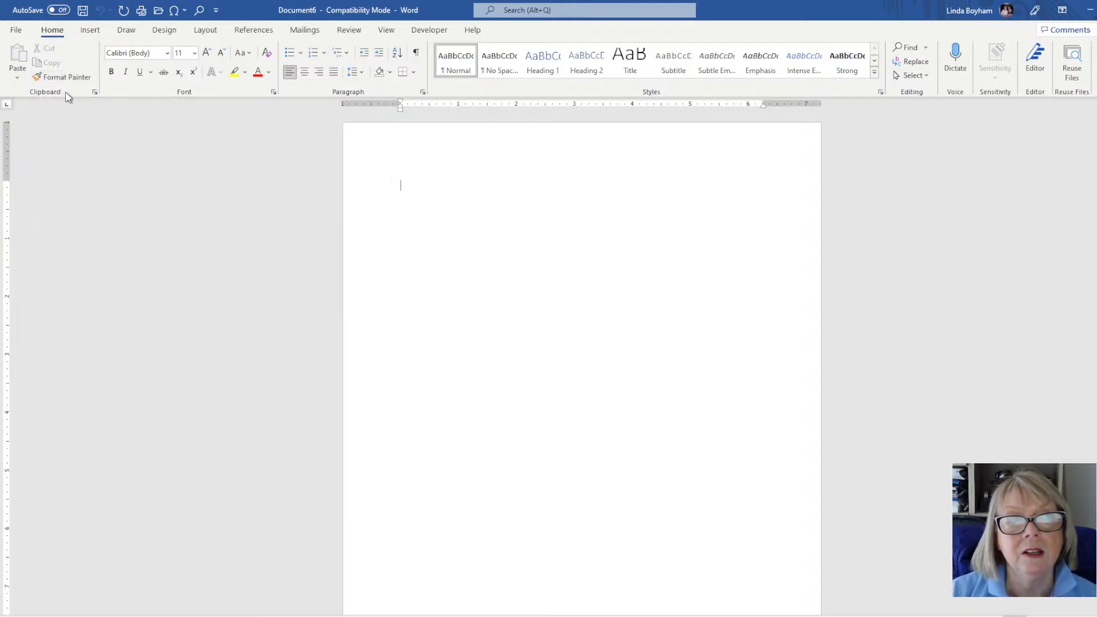
View the items collected on the Clipboard and the files suggested by Reuse Files, closing both views
click(94, 92)
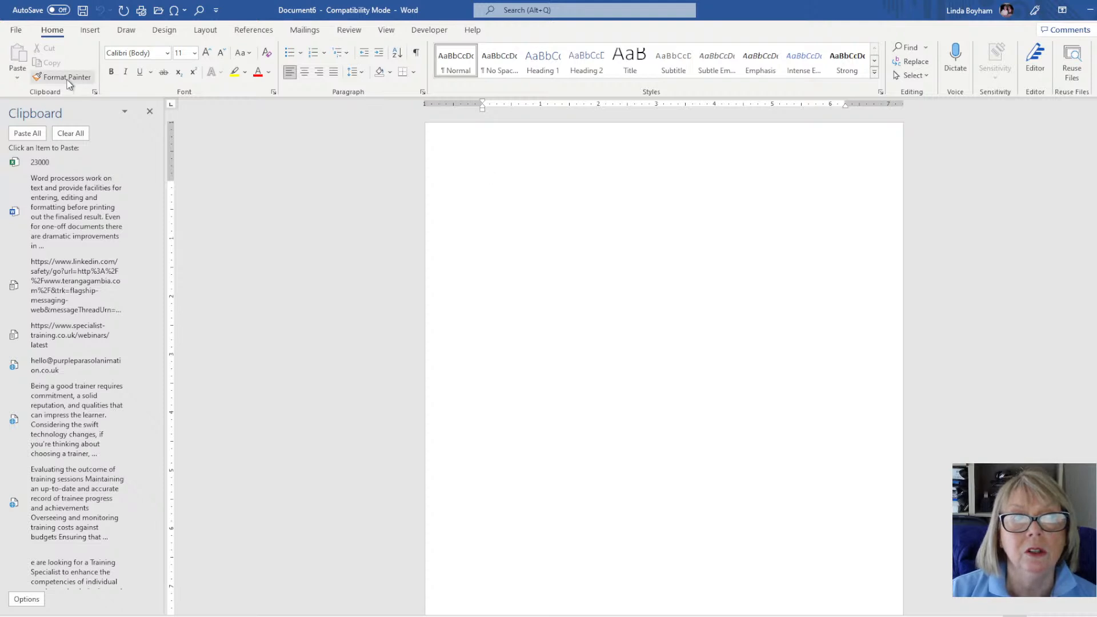
click(150, 112)
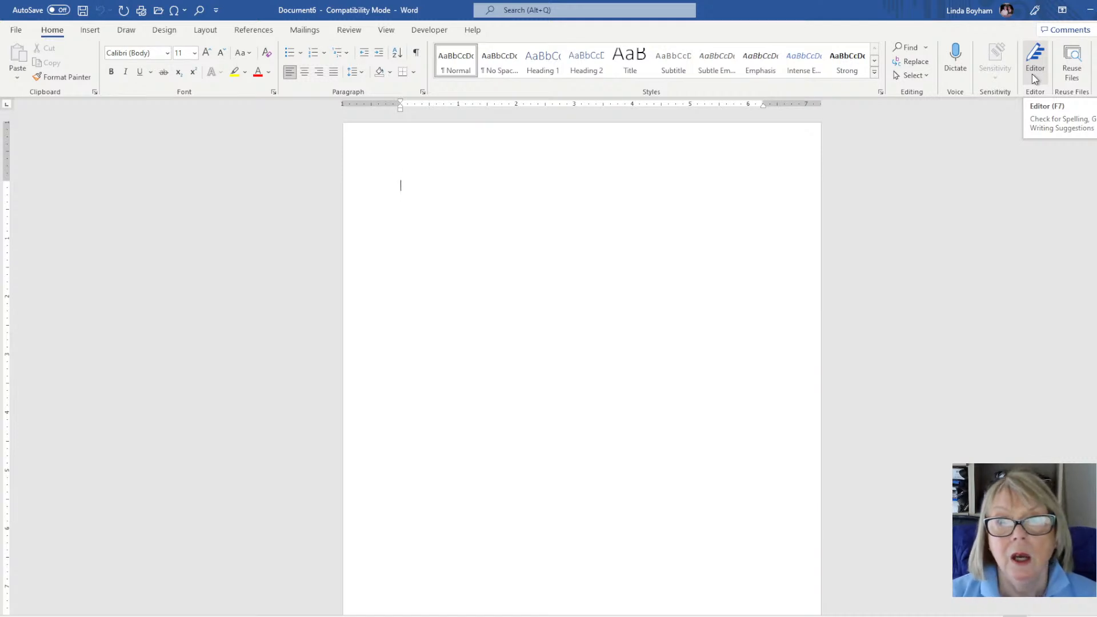
click(1073, 73)
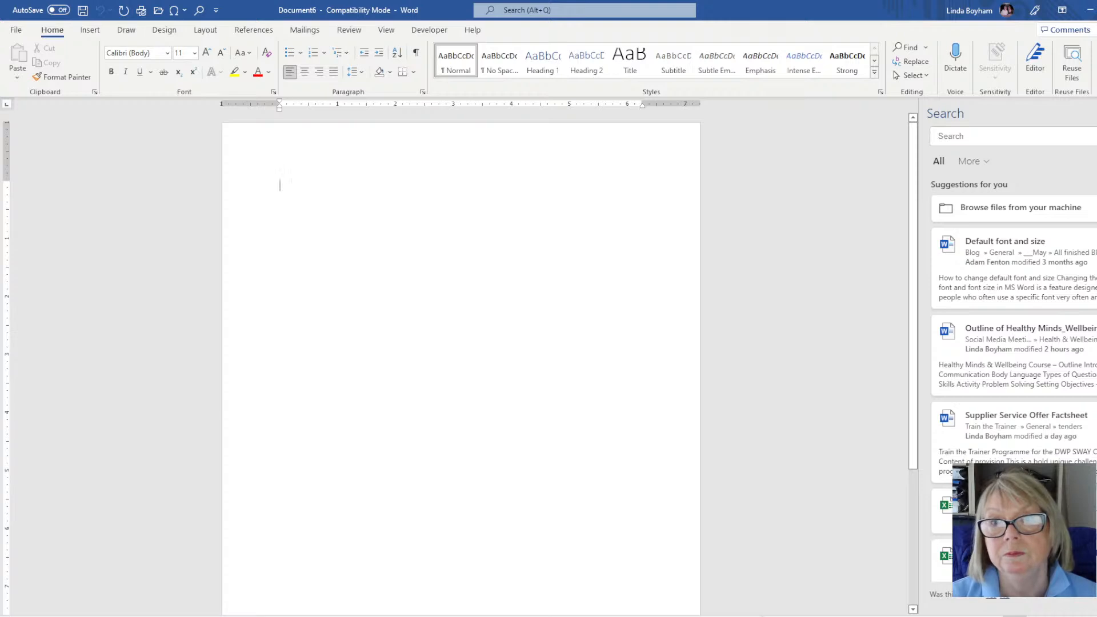
click(1095, 113)
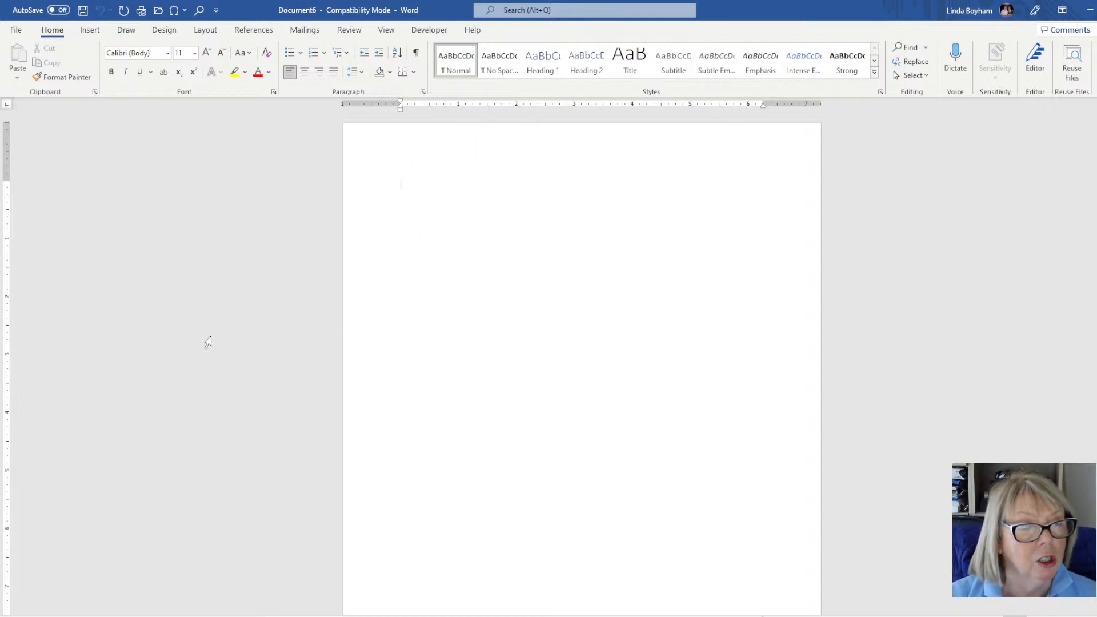
Review the recent and pinned document lists and return to the blank document
click(16, 31)
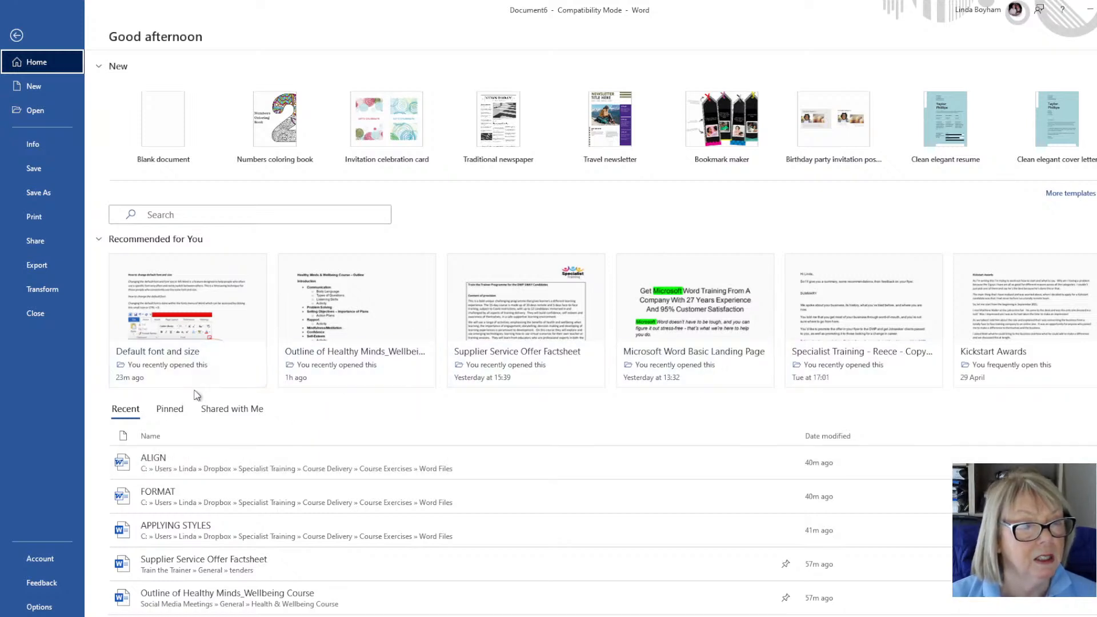
click(167, 413)
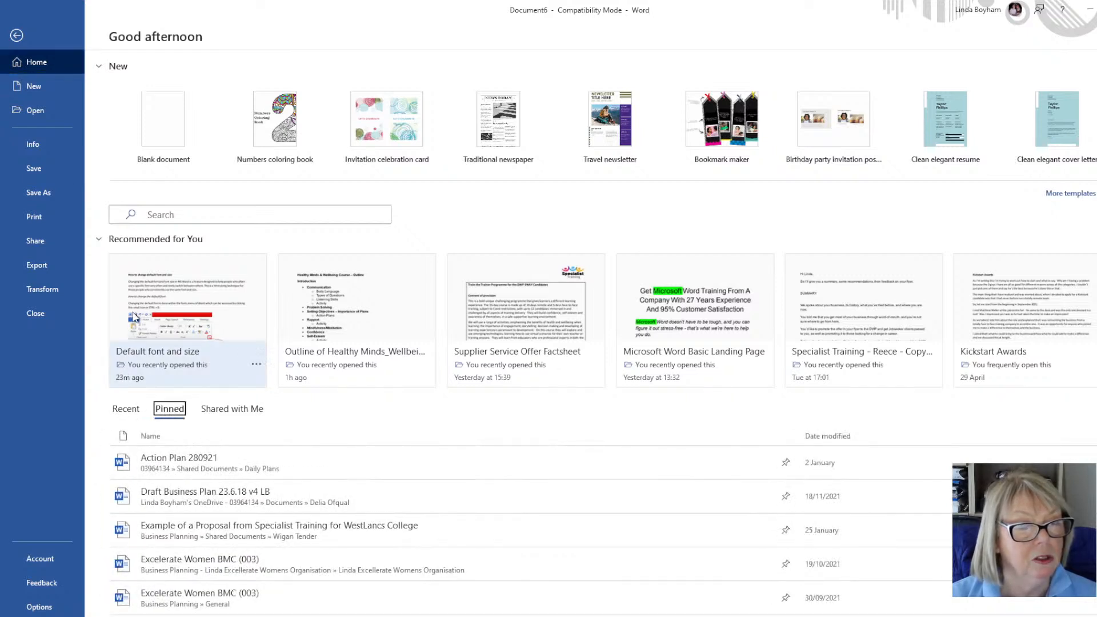
click(131, 409)
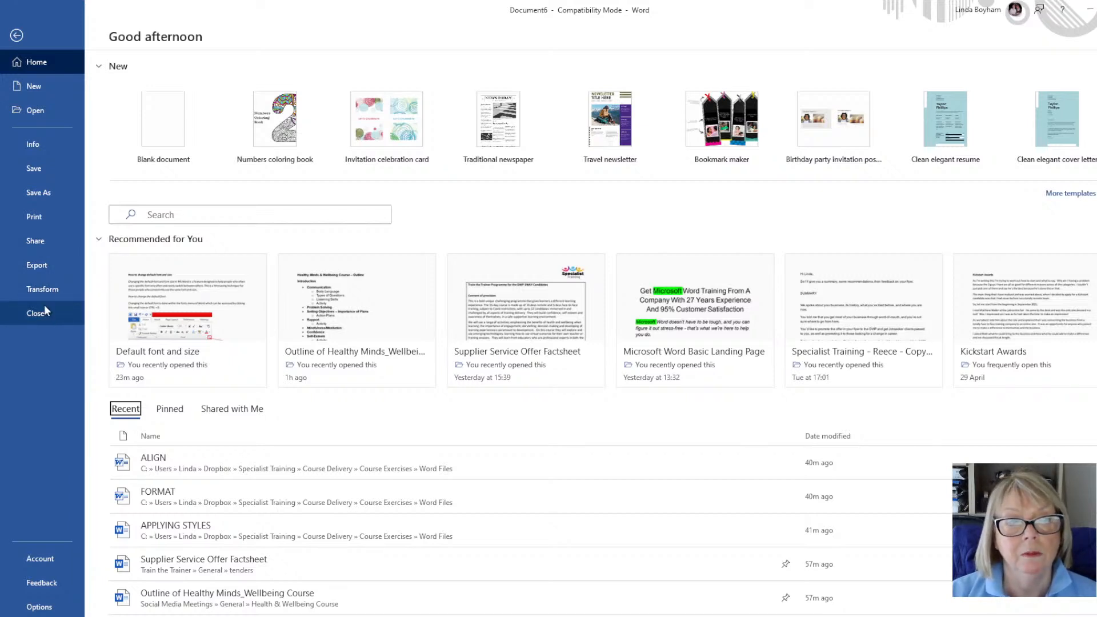
click(20, 40)
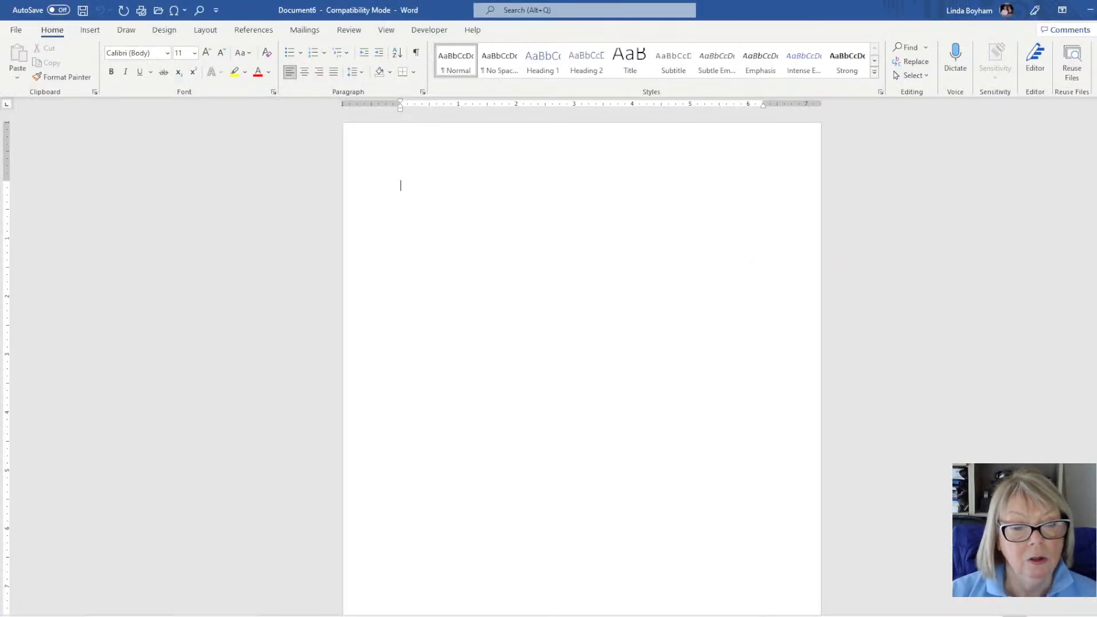
Look through the open Word documents, including DRINKS and GARDEN, and switch to the FORMAT document
mouse_move(549, 616)
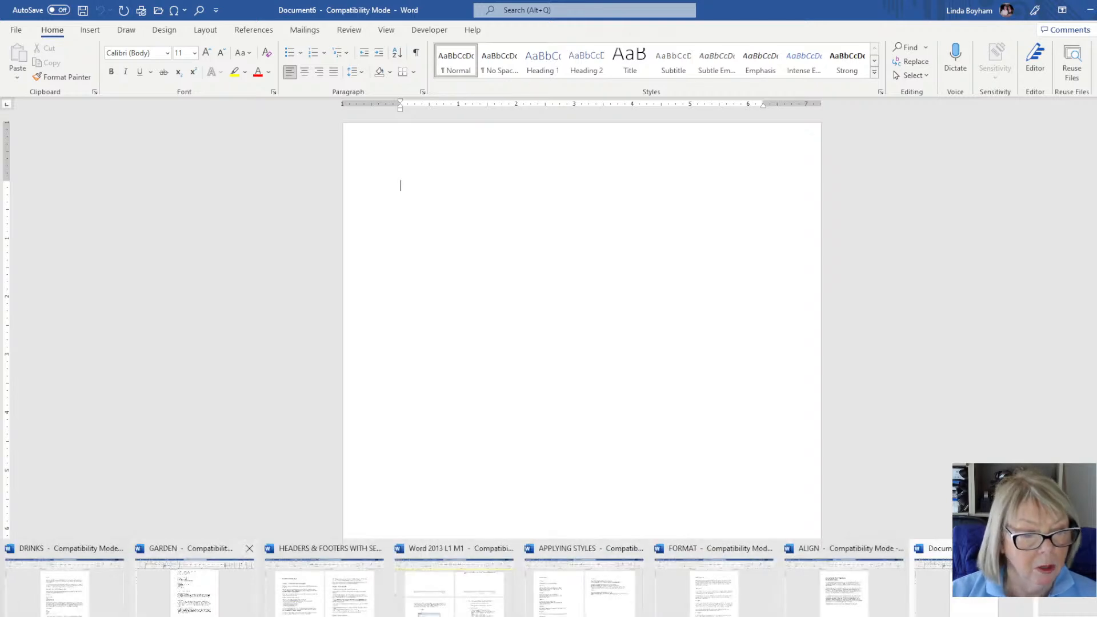
mouse_move(359, 615)
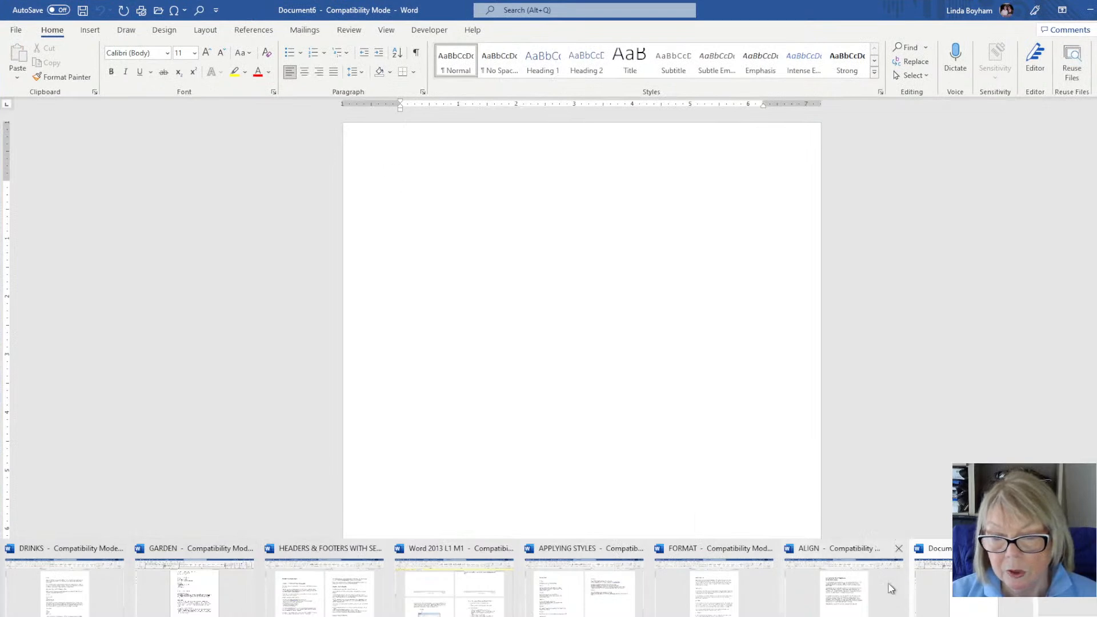
mouse_move(853, 591)
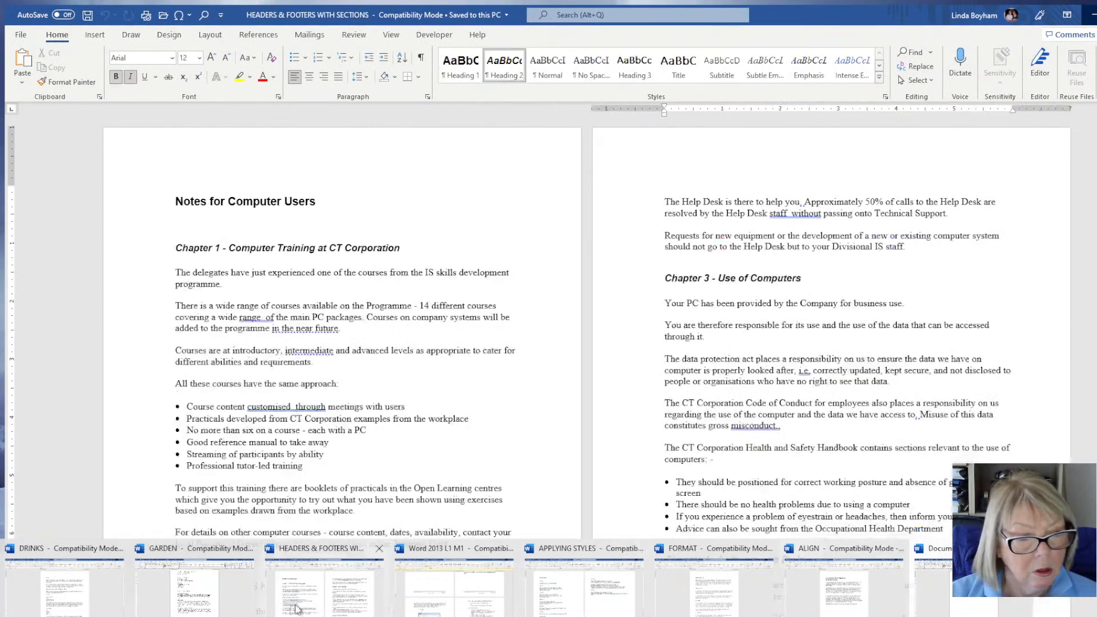
mouse_move(131, 585)
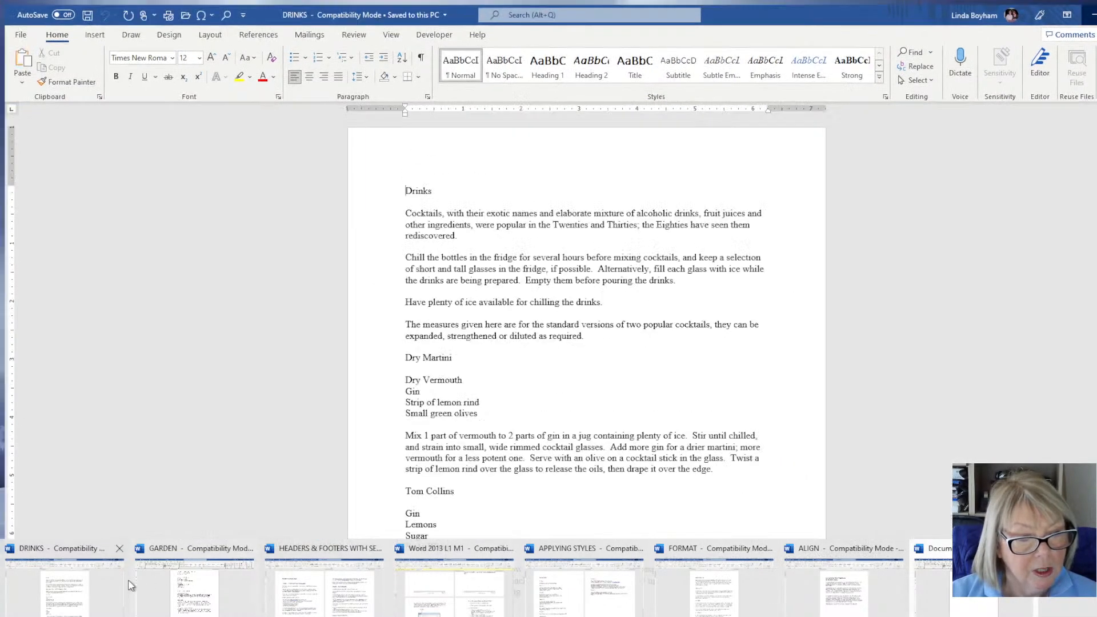
click(50, 597)
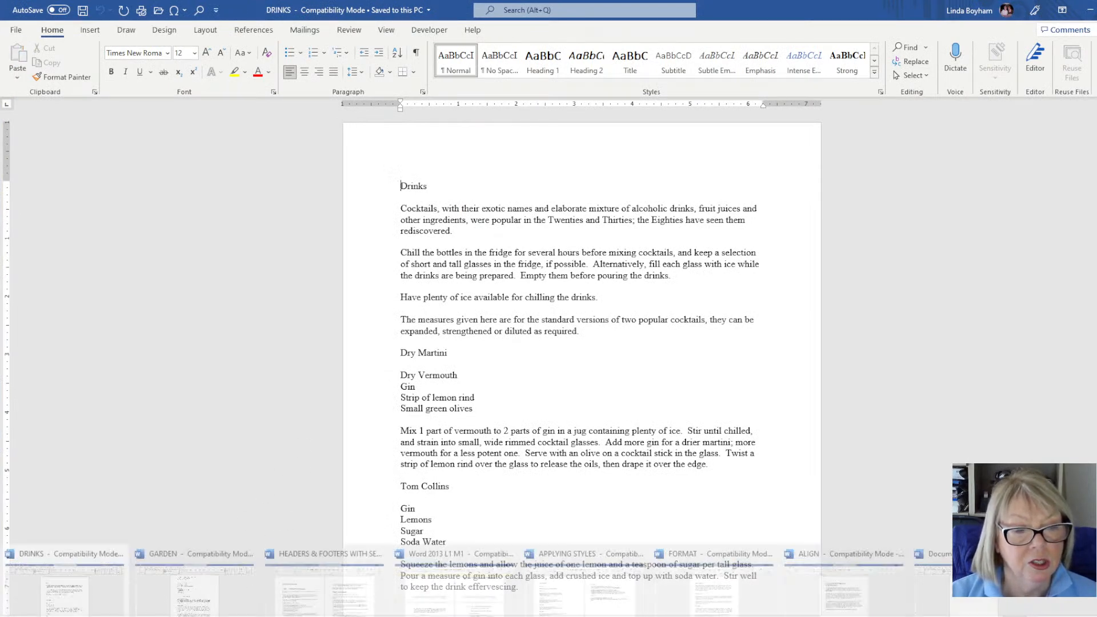
click(180, 605)
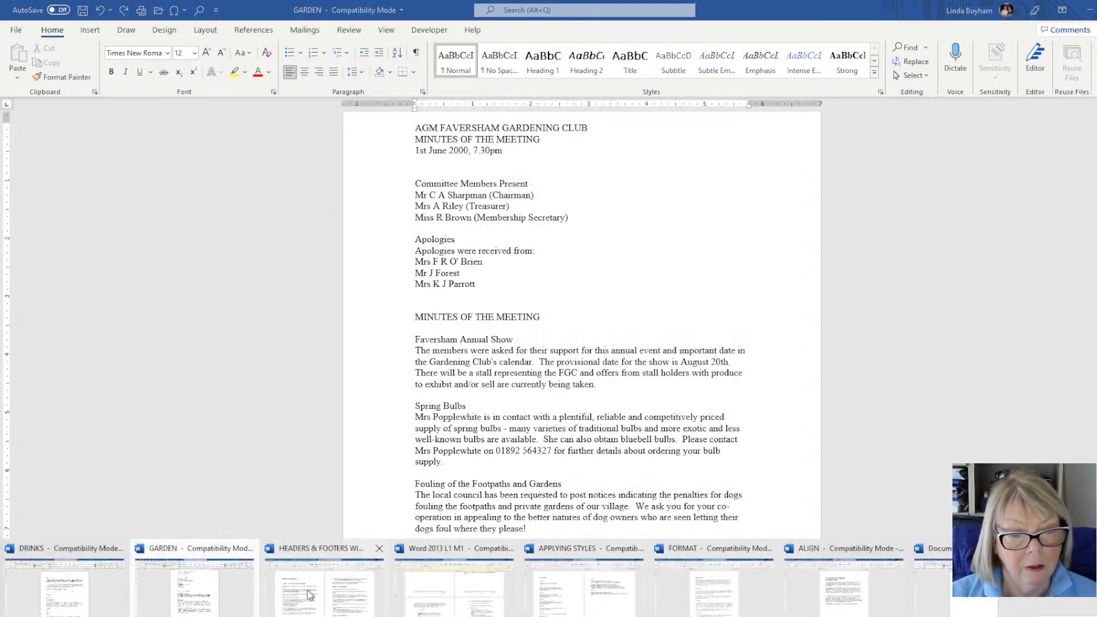
mouse_move(343, 592)
mouse_move(600, 586)
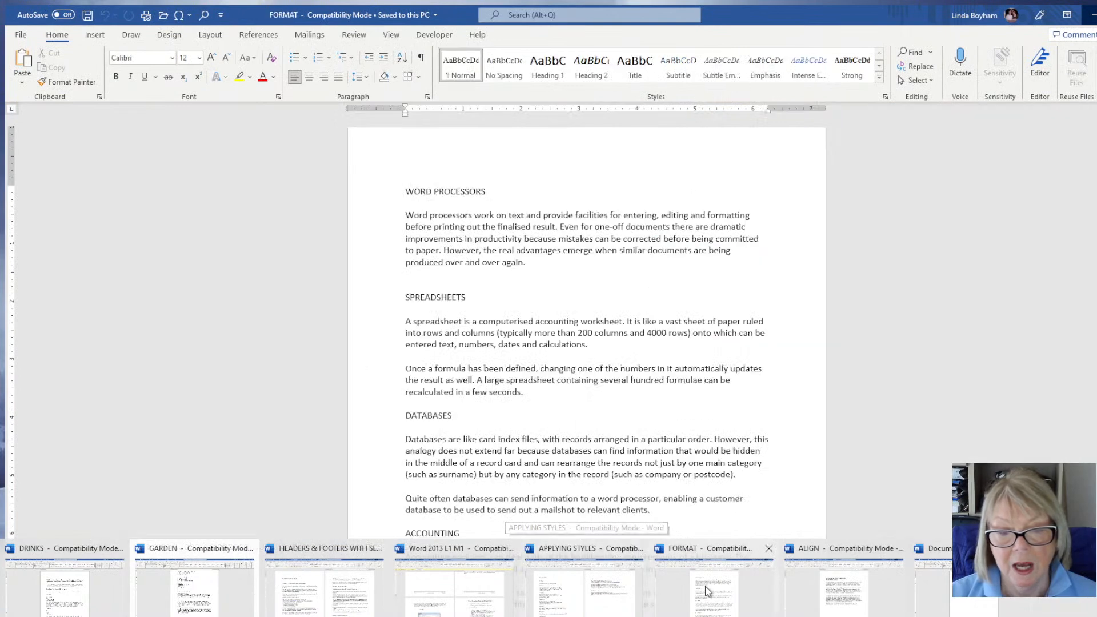
click(708, 588)
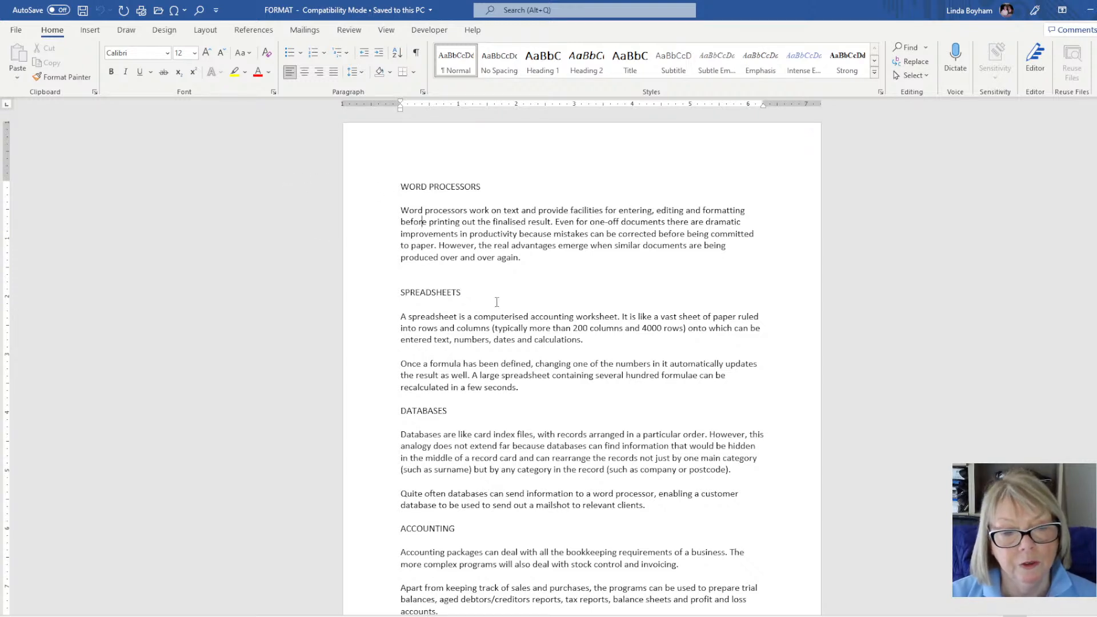
Check the word count of the first paragraph under the SPREADSHEETS heading
scroll(496, 300, down, 3)
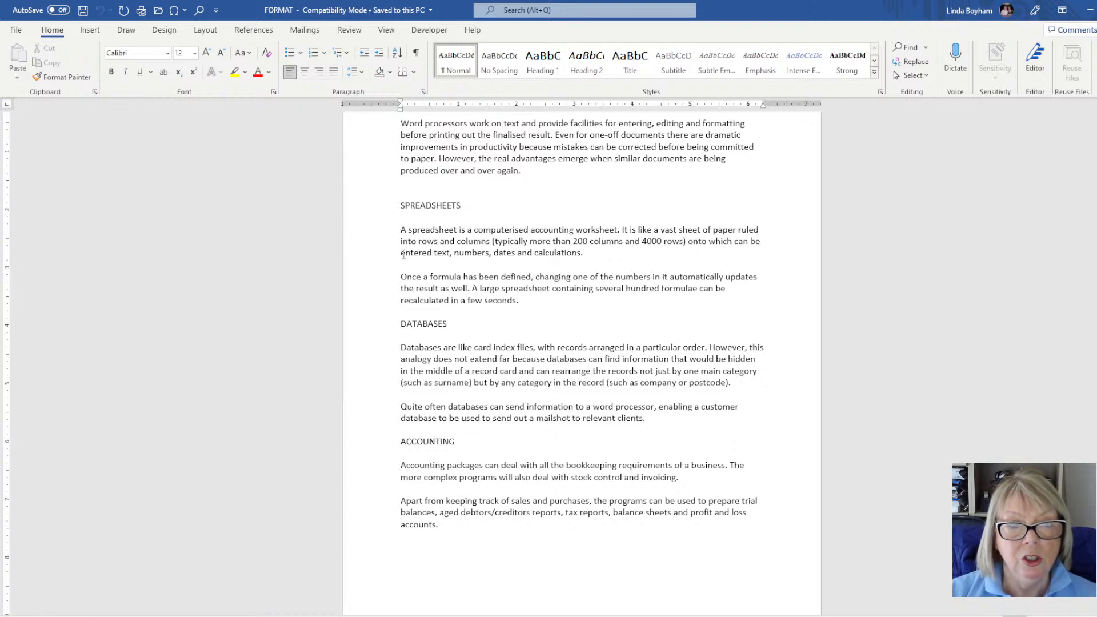
drag(404, 228, 589, 254)
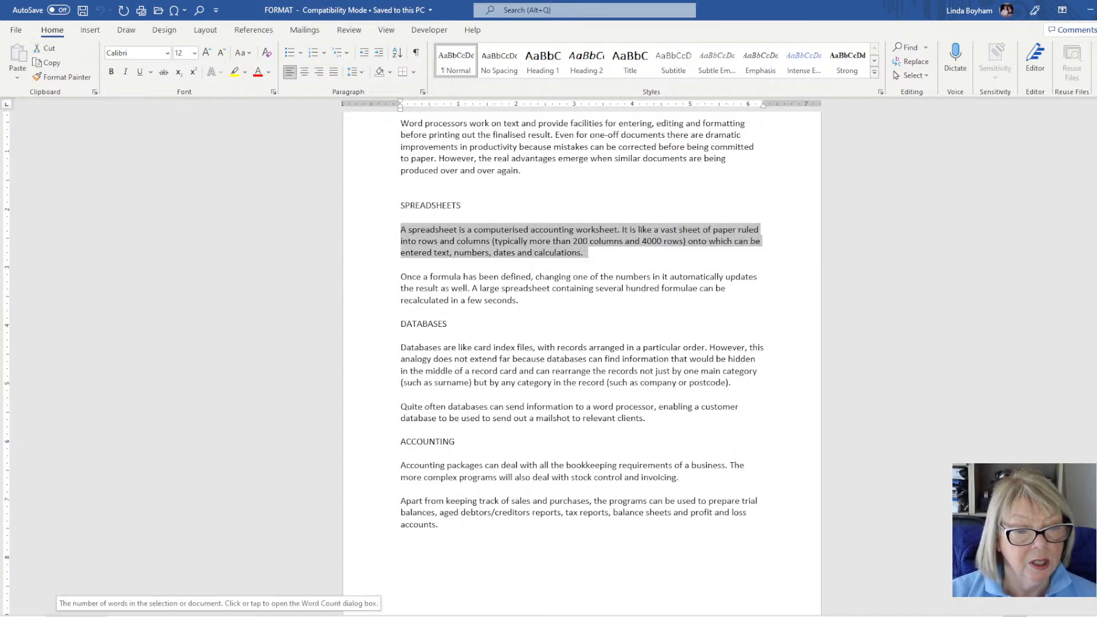
click(434, 162)
Try a first-line indent on the paragraph under WORD PROCESSORS, check the ruler's indent markers and remove the indent
scroll(436, 172, up, 3)
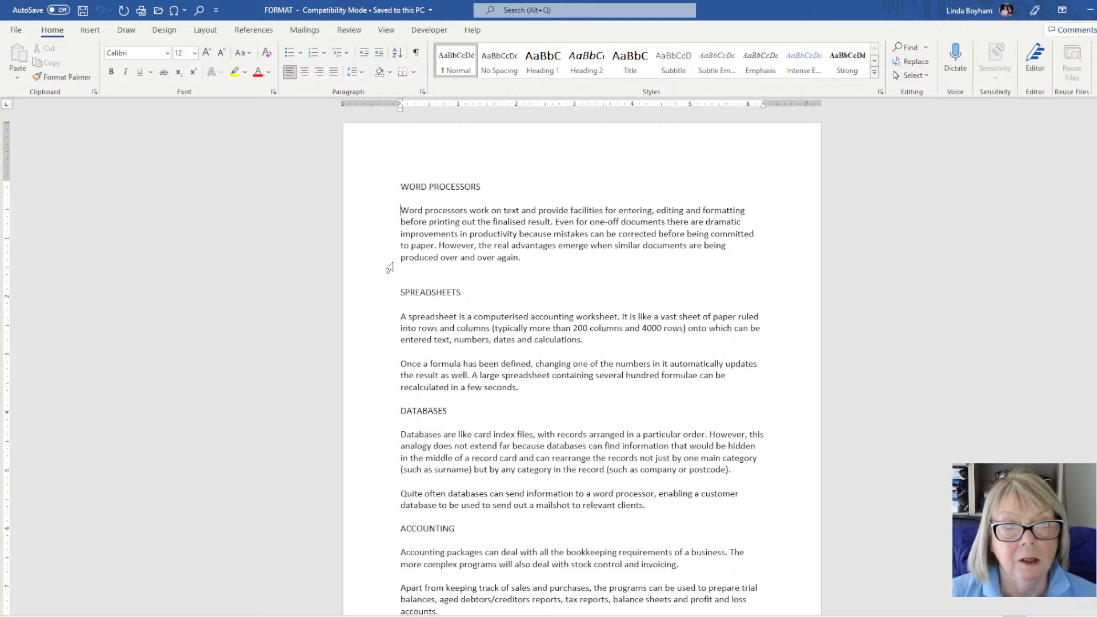
key(Tab)
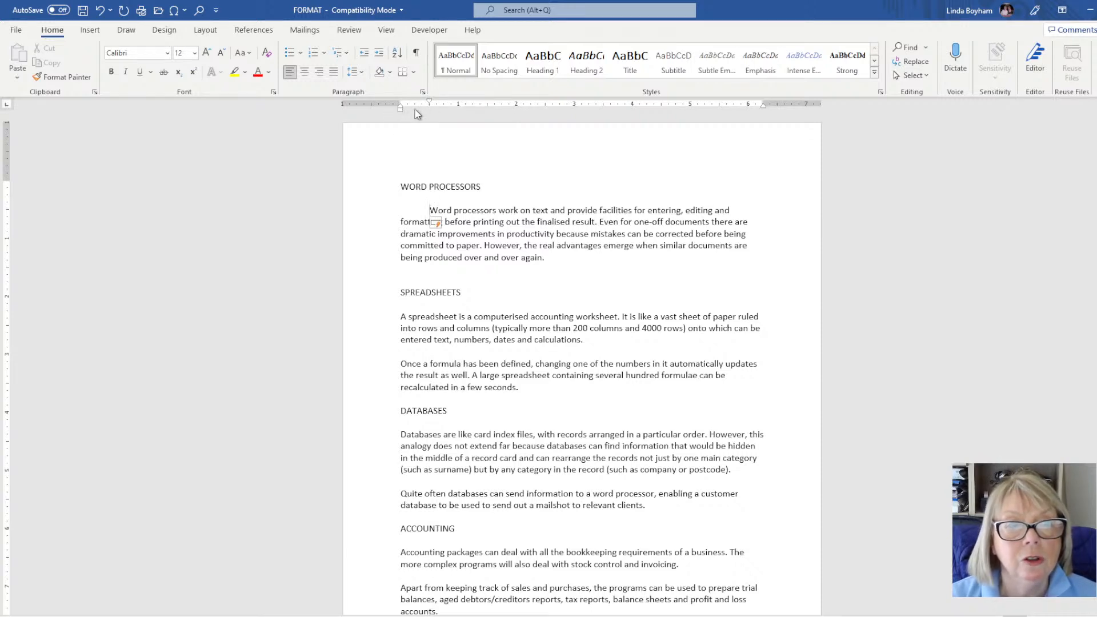
drag(401, 112, 400, 112)
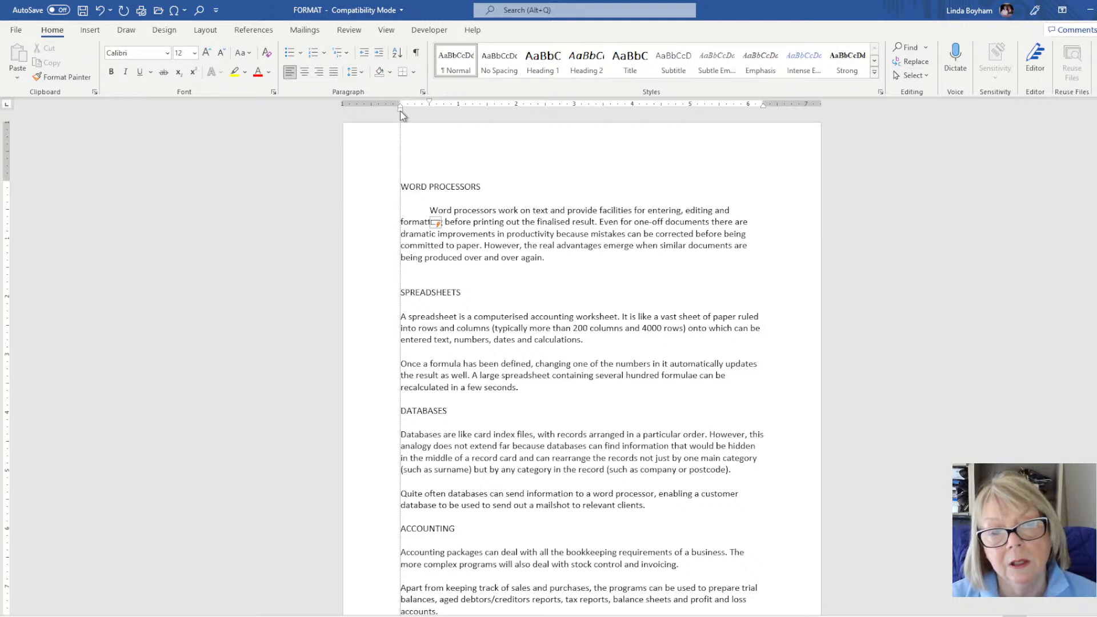
drag(400, 112, 400, 112)
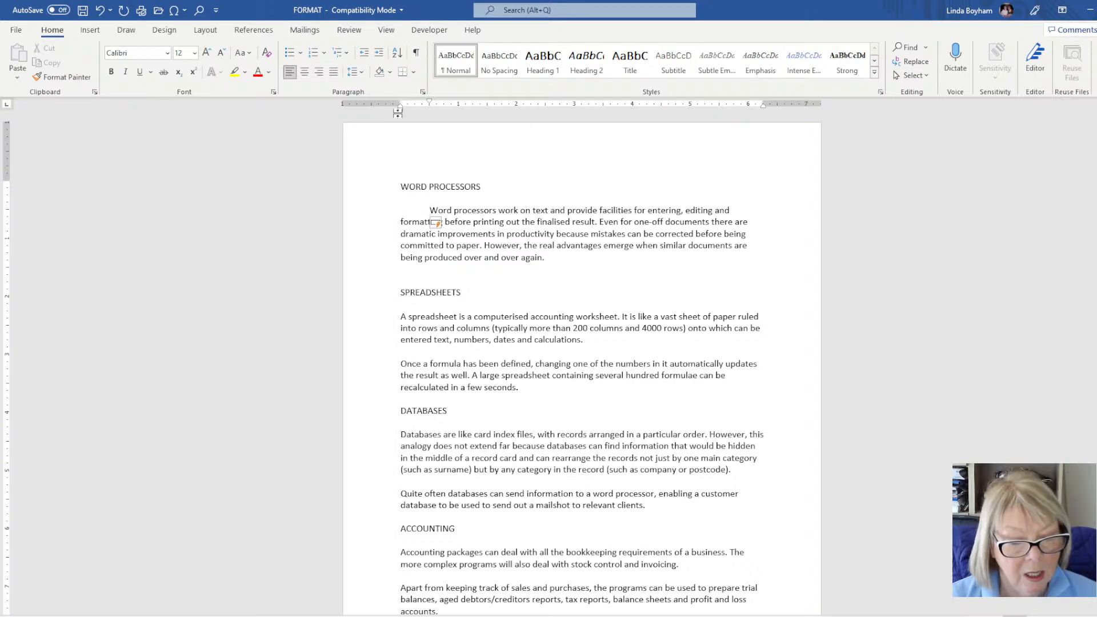
key(BackSpace)
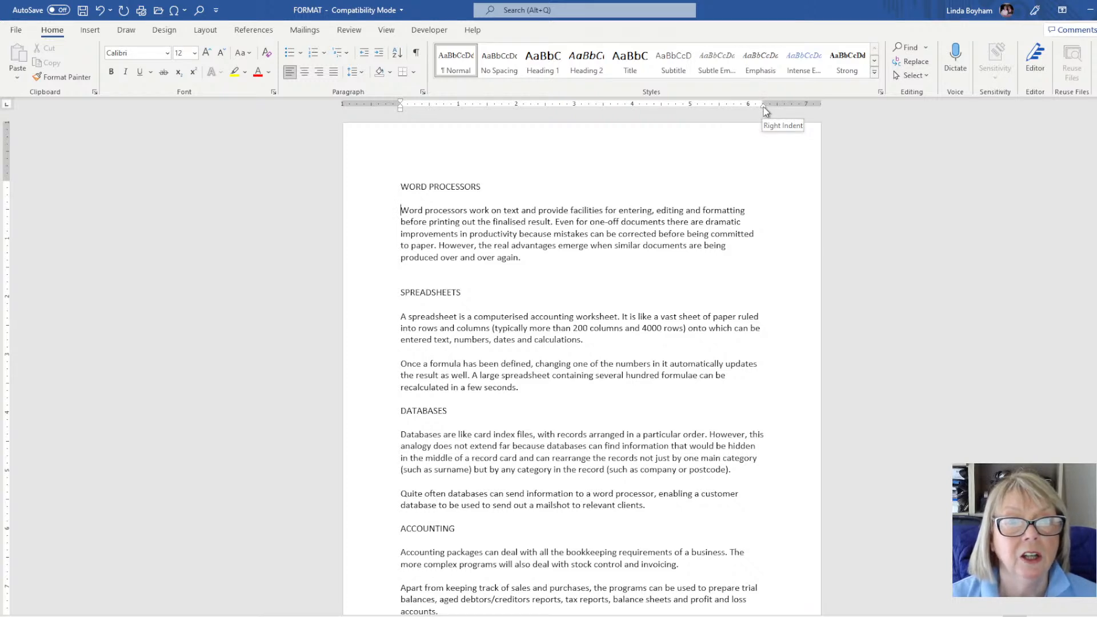
drag(764, 107, 764, 107)
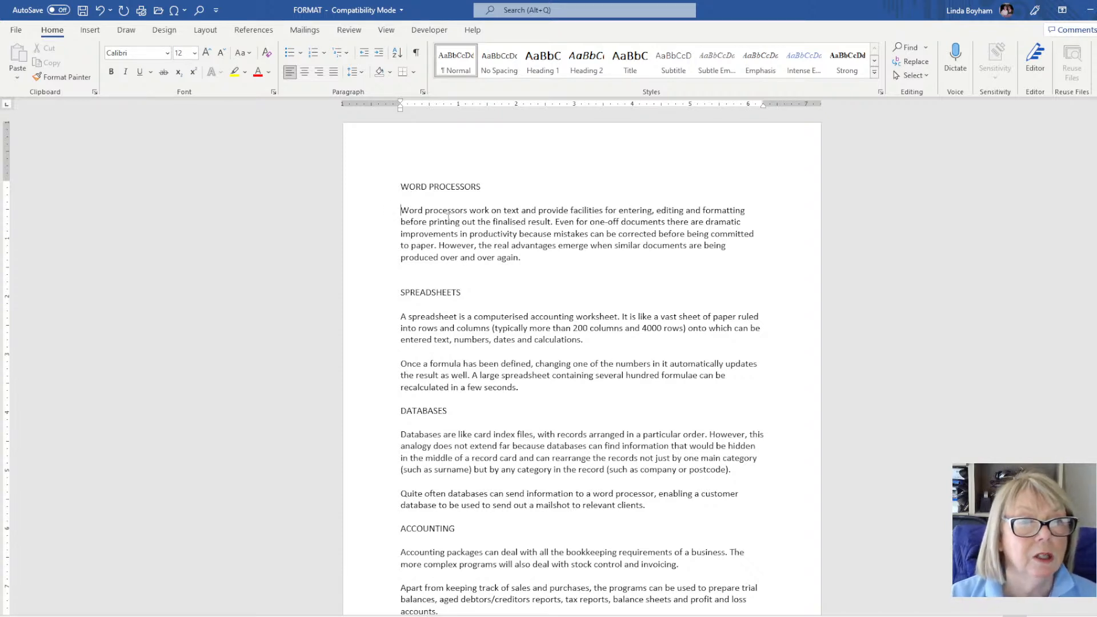
Select the WORD PROCESSORS heading line, the whole paragraph below it, and the entire document in turn
click(388, 190)
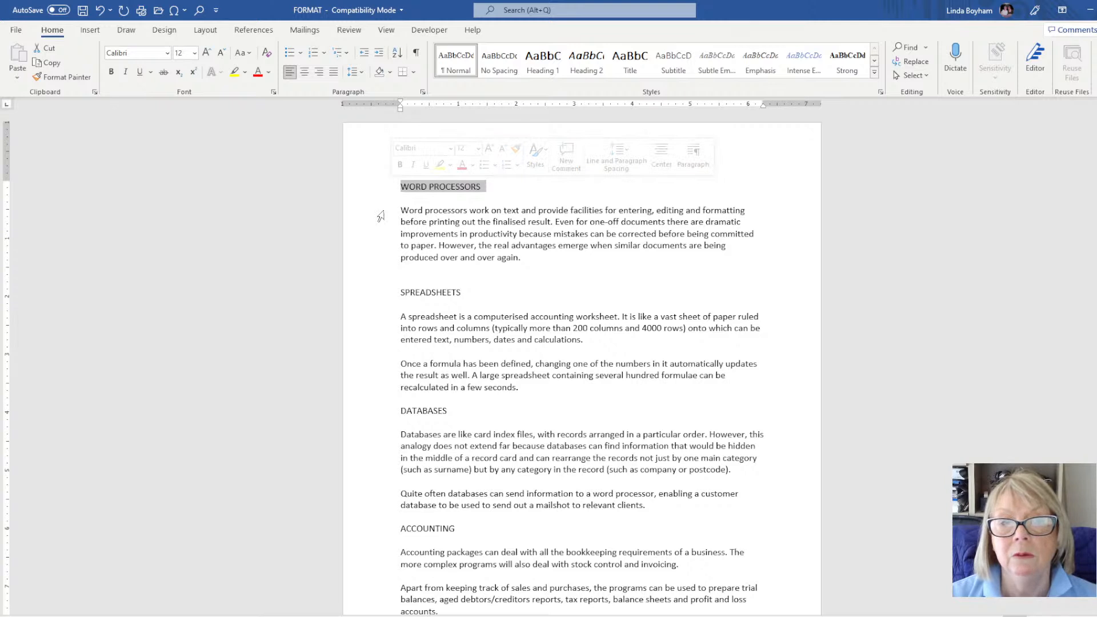
double_click(381, 216)
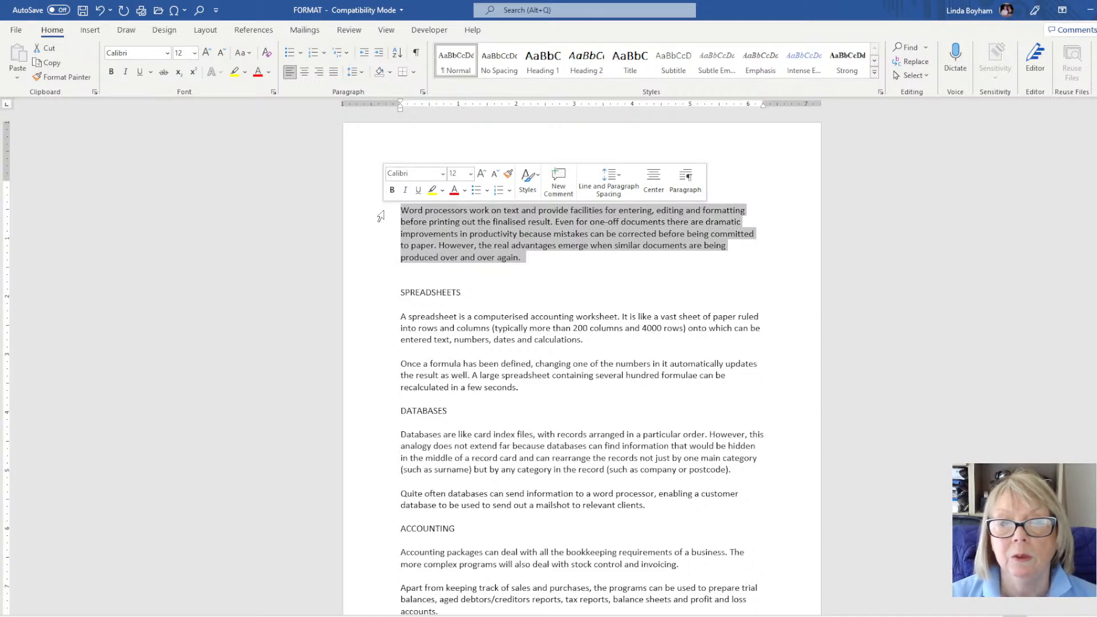
triple_click(381, 216)
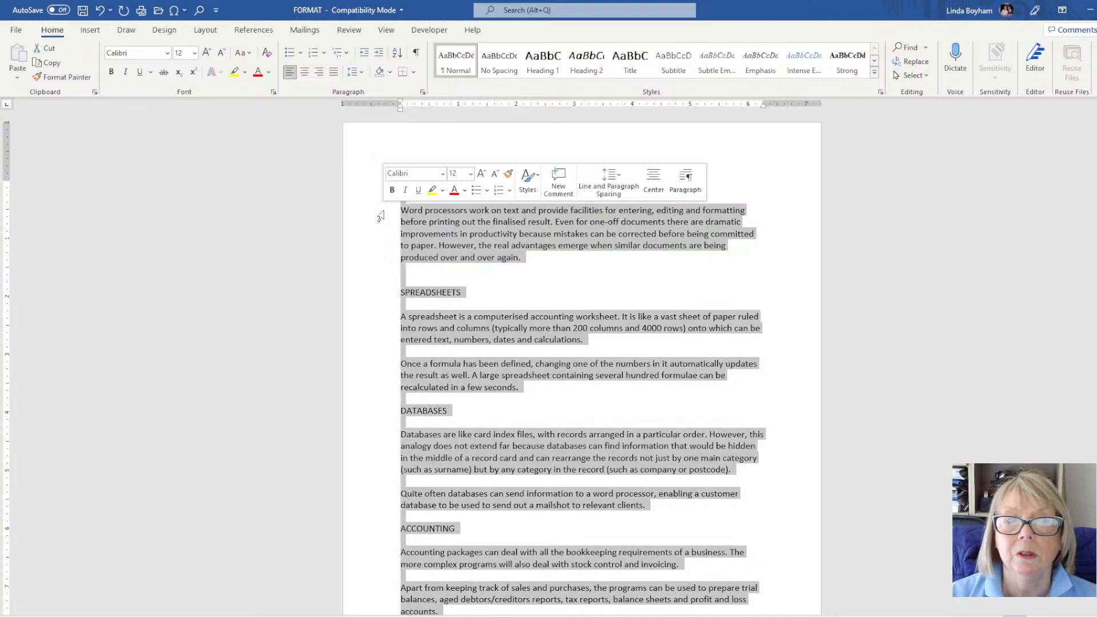
click(381, 216)
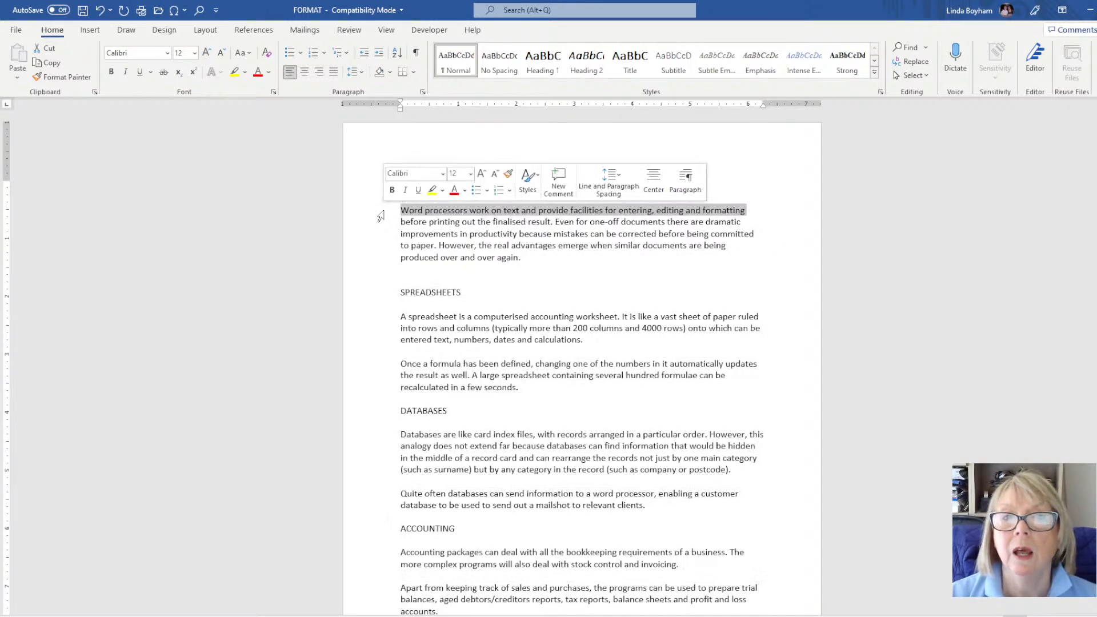
Alternate the selection between the first line and the whole of the paragraph under WORD PROCESSORS
double_click(381, 216)
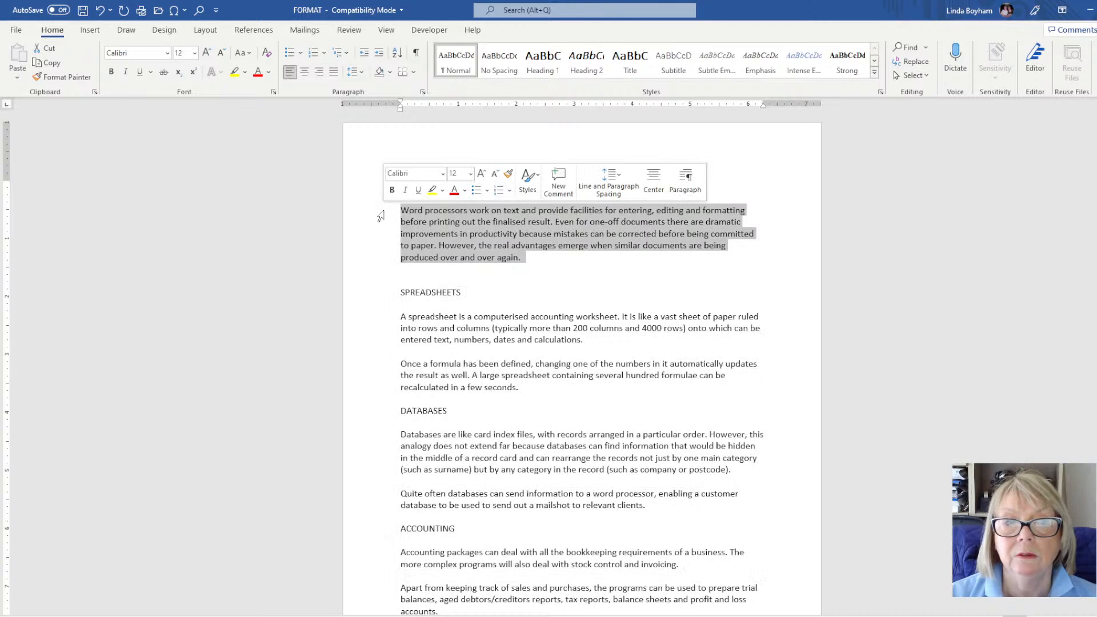
click(381, 216)
double_click(381, 216)
click(381, 216)
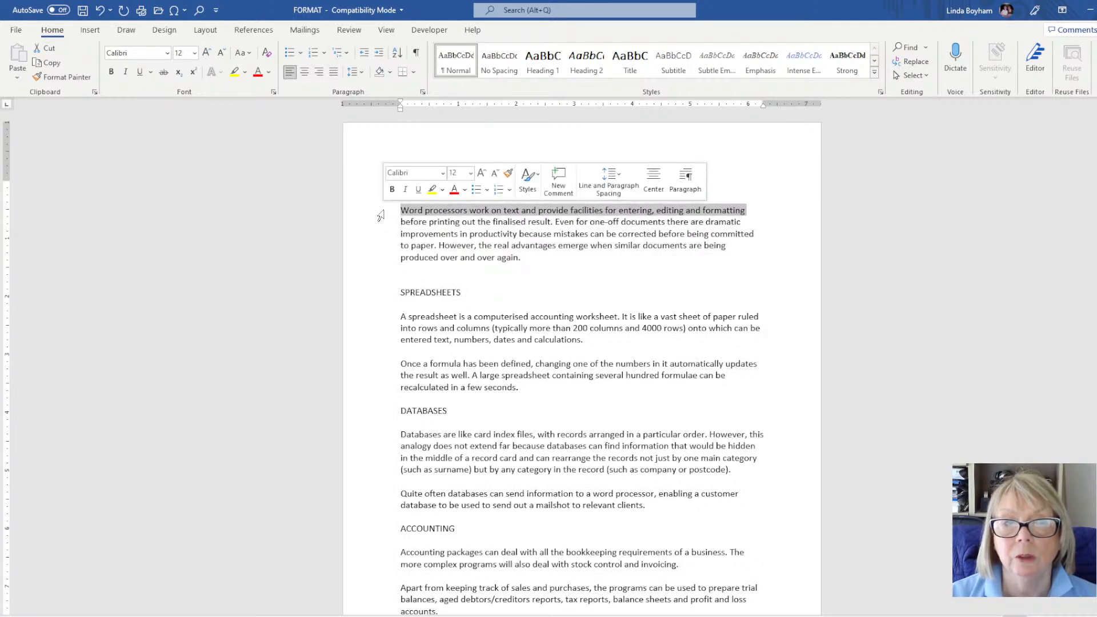
double_click(388, 215)
double_click(388, 216)
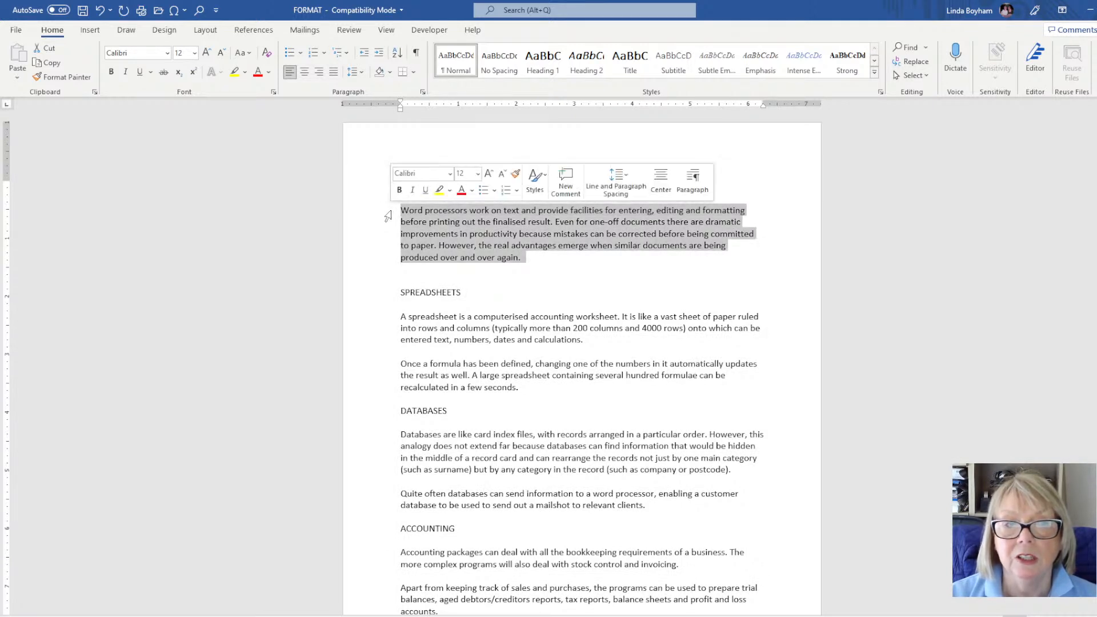
Select the paragraph's opening word "Word", the entire document and the paragraph's first line in turn, and clear the selection
click(403, 215)
double_click(403, 213)
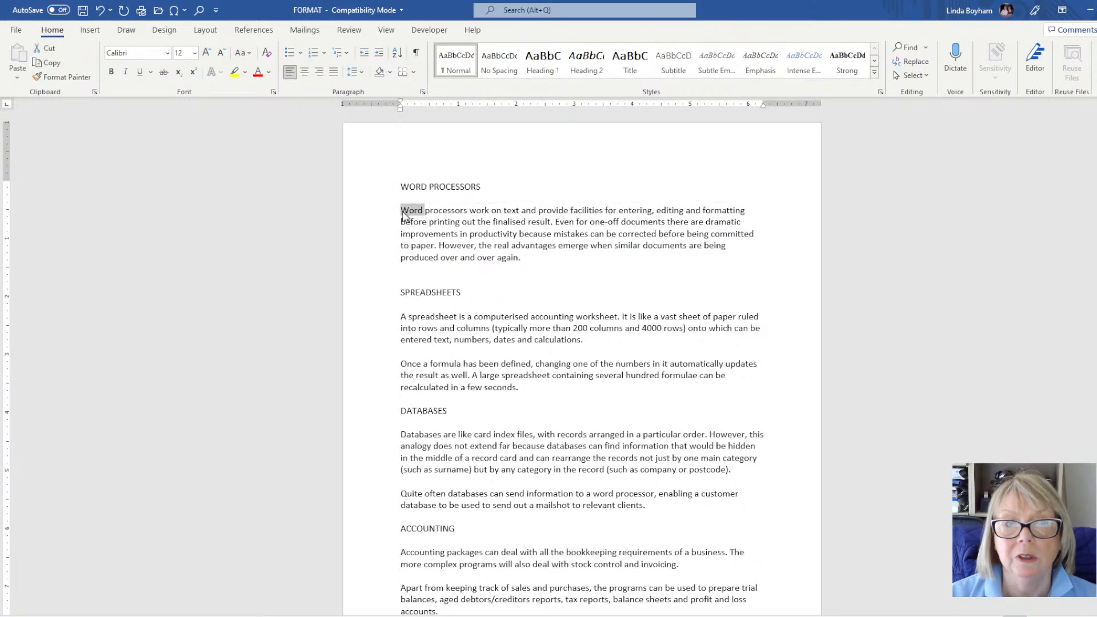
click(374, 219)
triple_click(375, 219)
triple_click(374, 219)
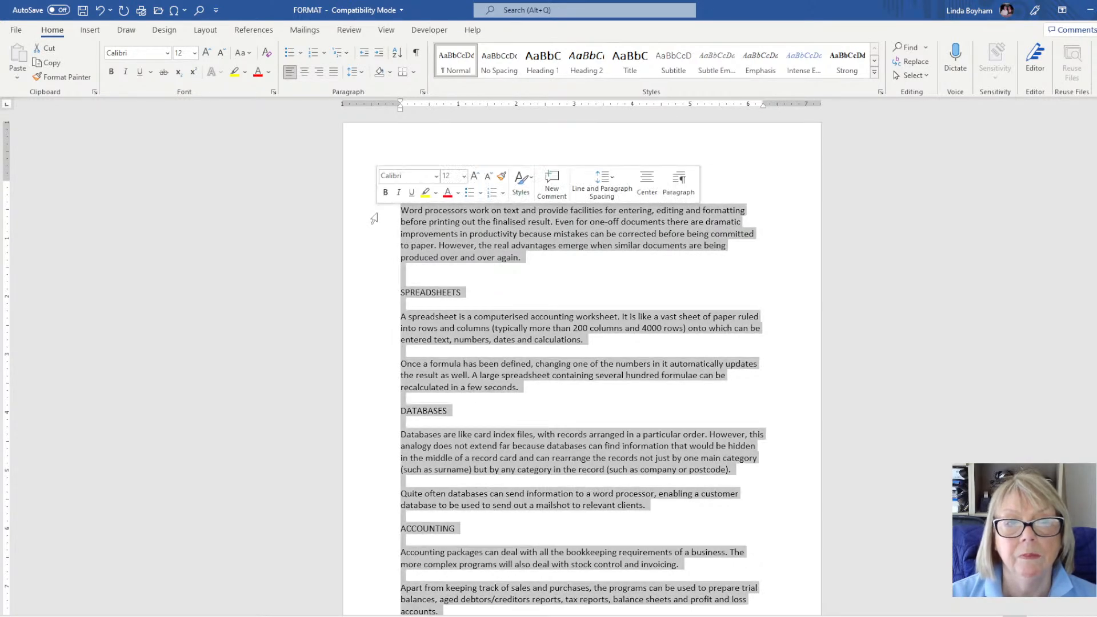
click(374, 219)
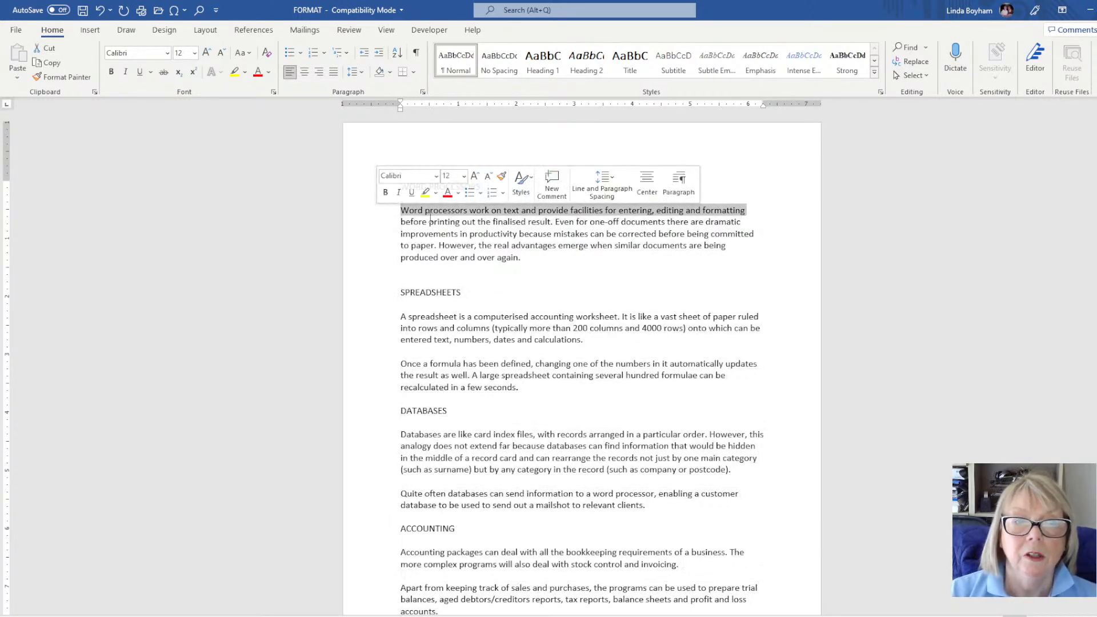
click(411, 219)
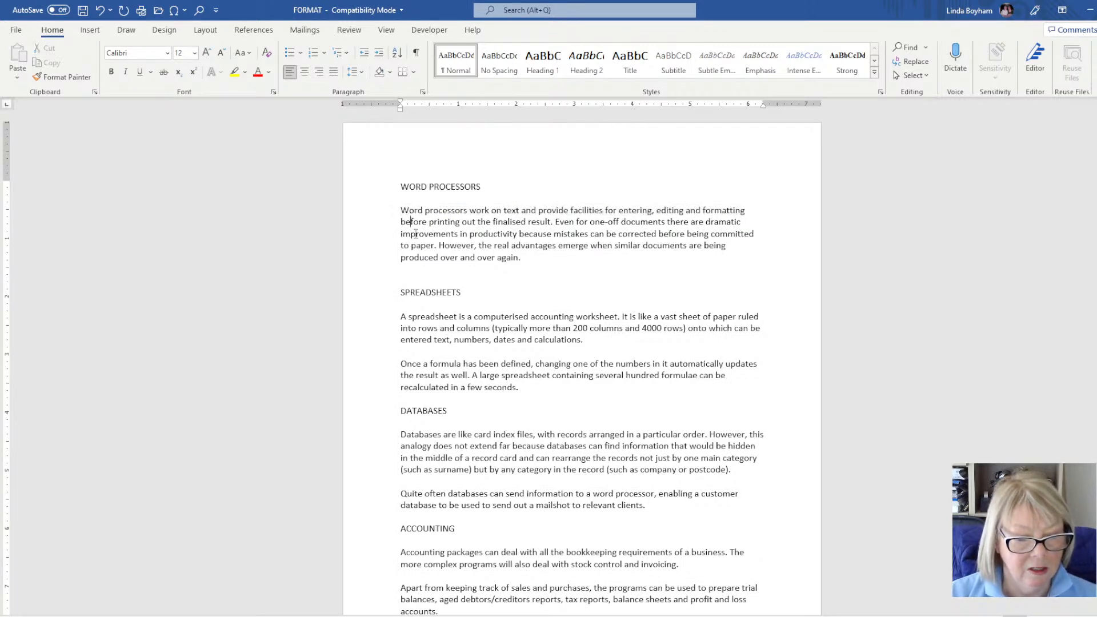
Try the Century font on the entire document, undo the font change and clear the selection
key(ctrl+a)
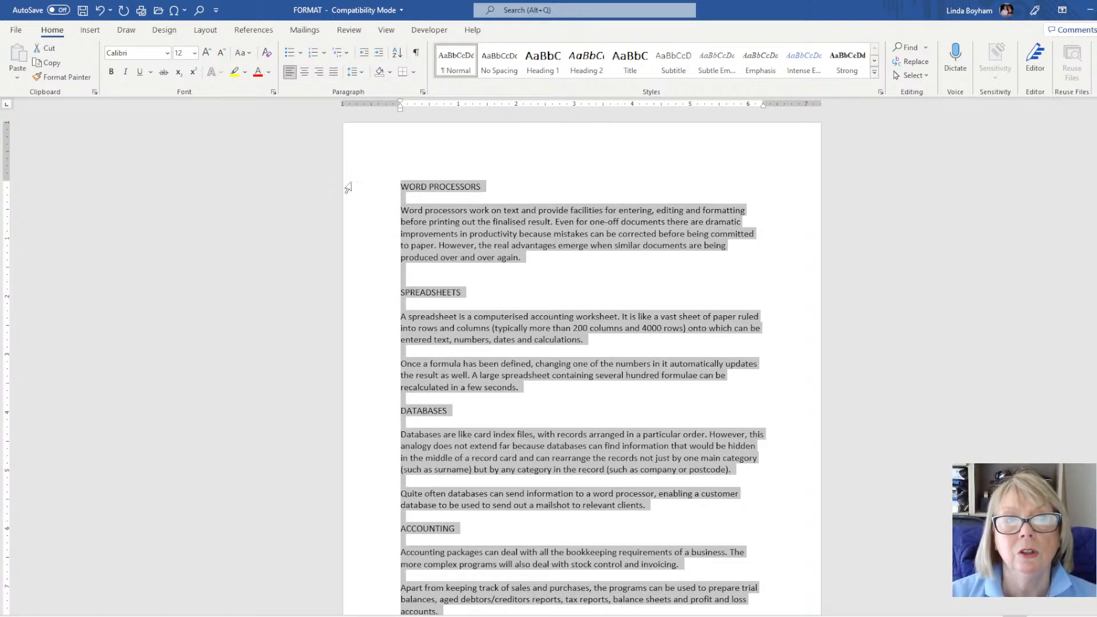
click(167, 54)
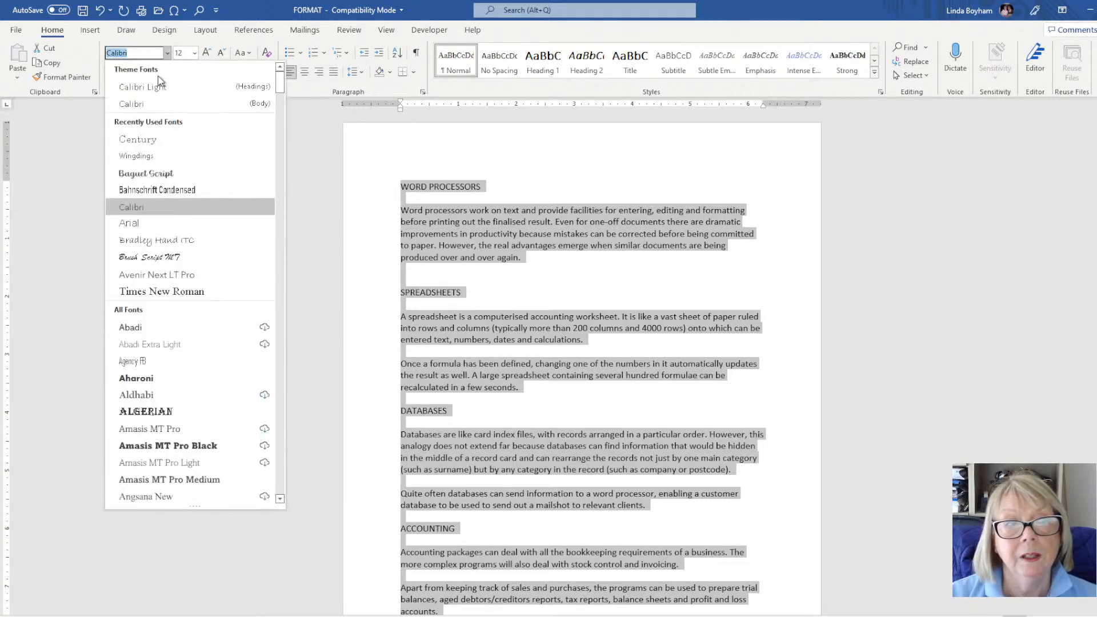
click(144, 140)
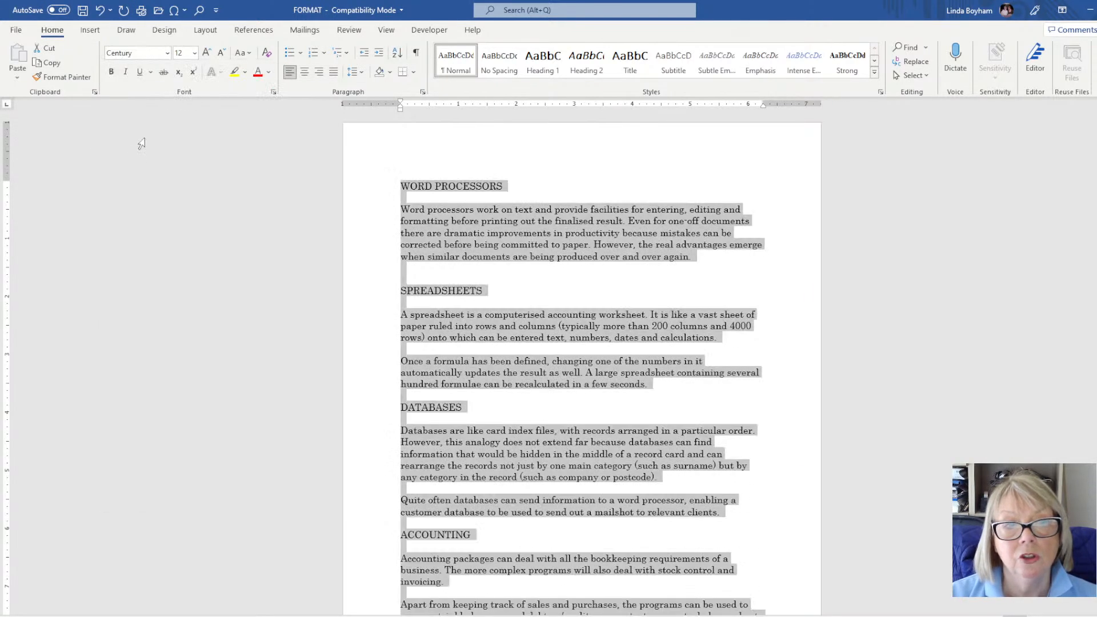
click(520, 211)
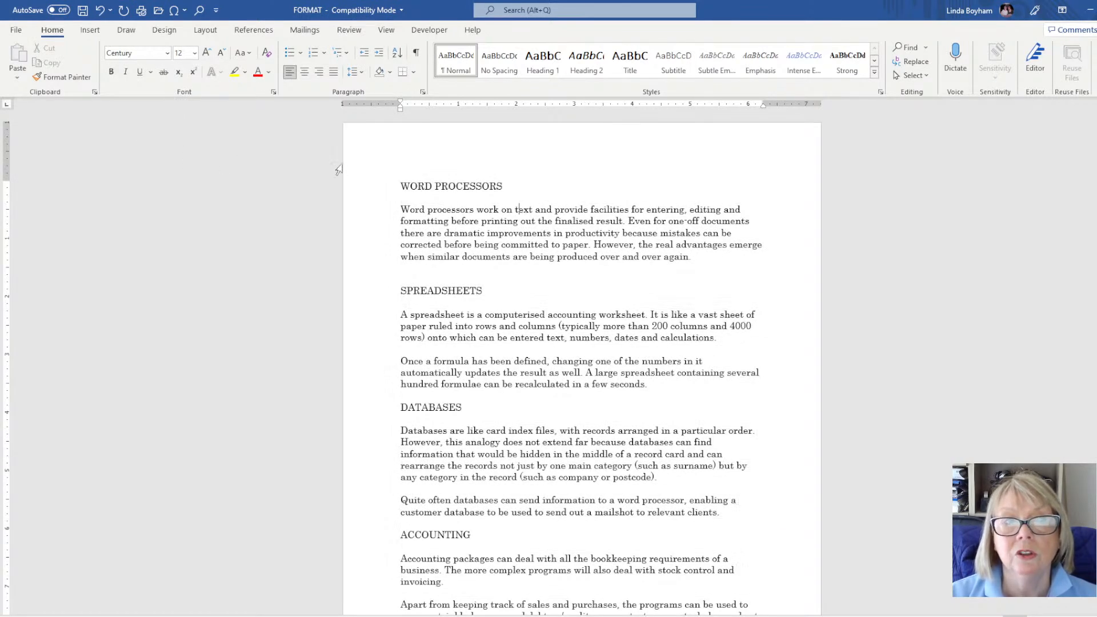
click(100, 11)
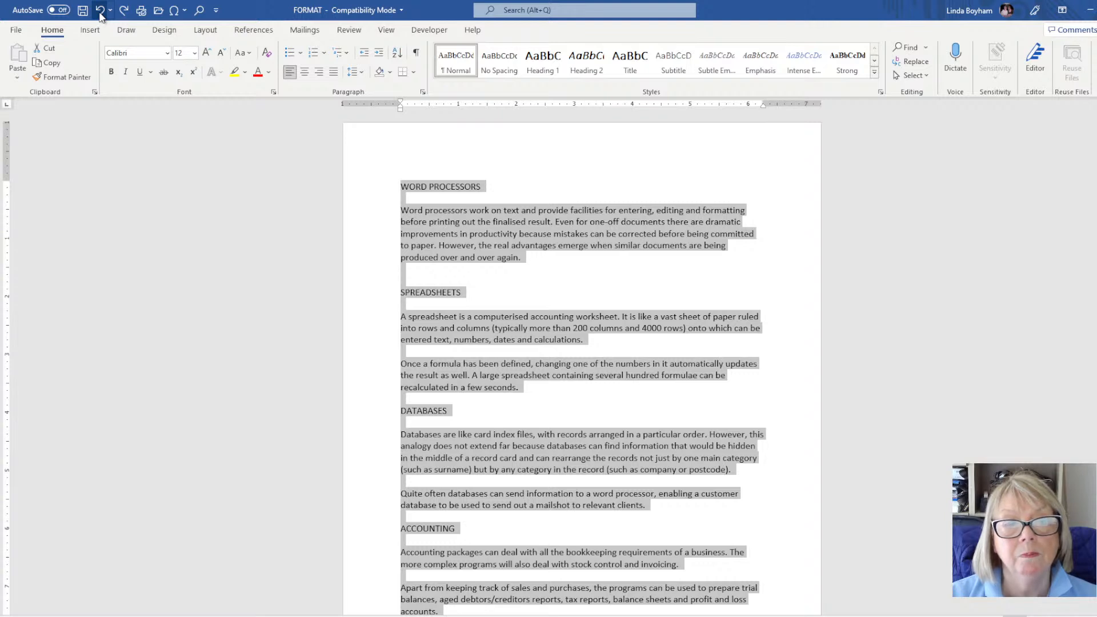
click(551, 280)
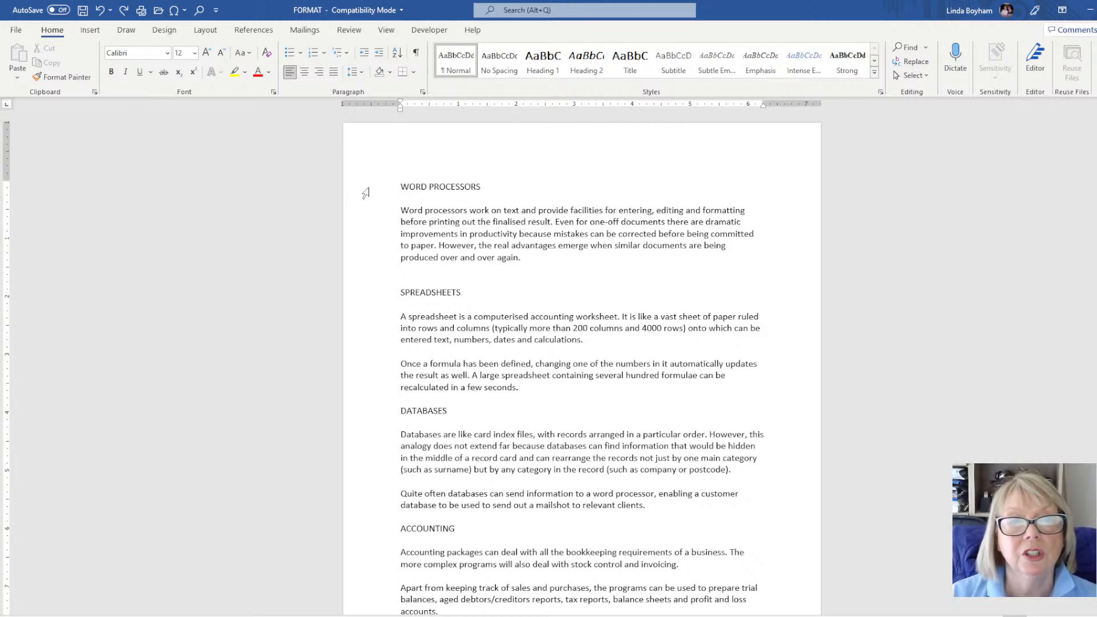
Extend a text selection line by line from the start of the WORD PROCESSORS heading to the document's end
drag(365, 194, 420, 178)
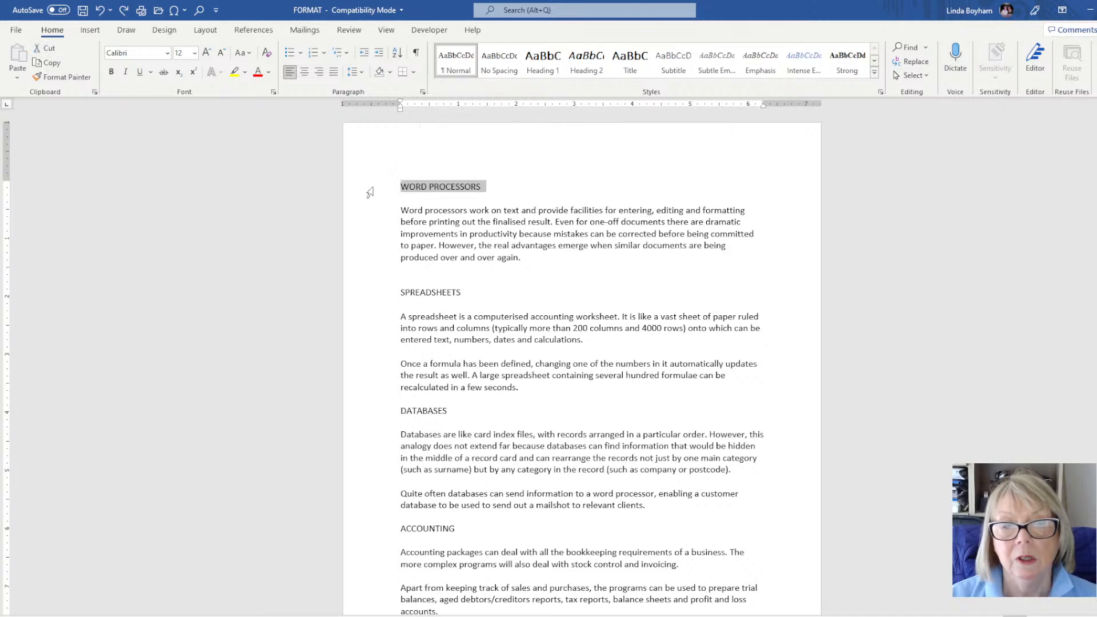
click(403, 190)
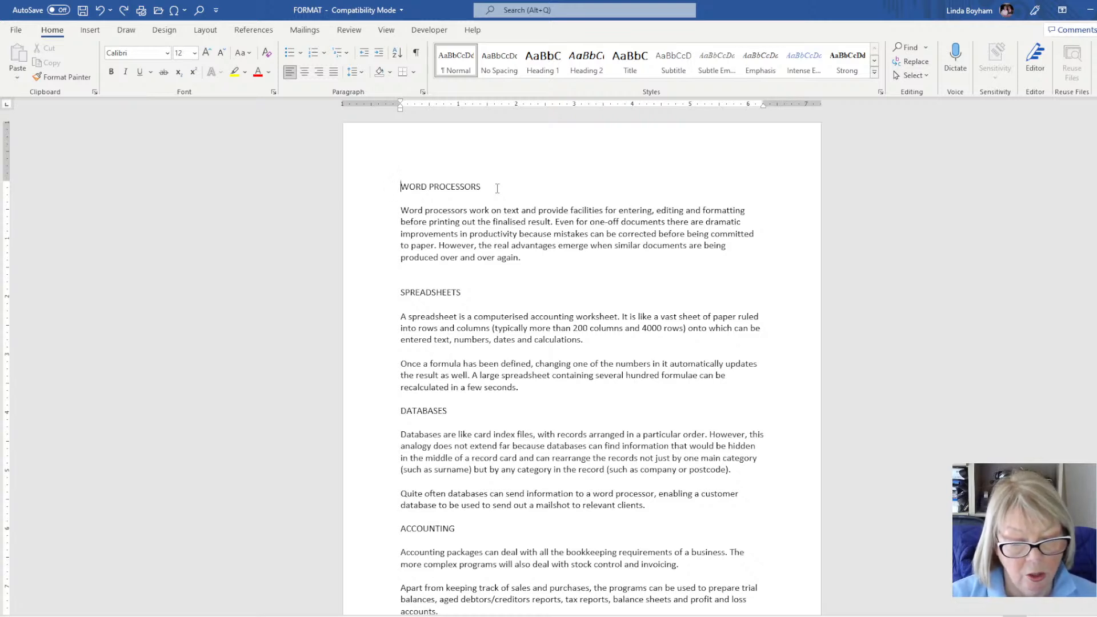
key(shift+Down)
key(shift+Down)
key(shift+Down)
key(shift+Down)
key(shift+Down)
key(shift+Down)
key(shift+Down)
key(shift+Down)
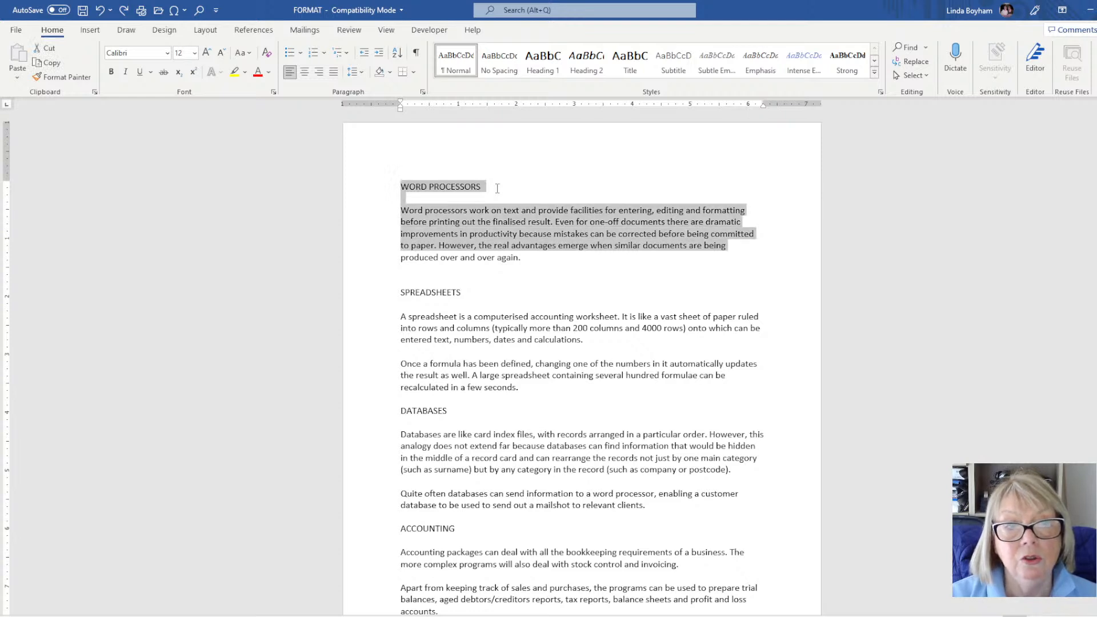
key(shift+Down)
key(shift+Down)
key(shift+Down)
key(shift+Down)
key(shift+Down)
key(shift+Down)
key(shift+Down)
key(shift+Down)
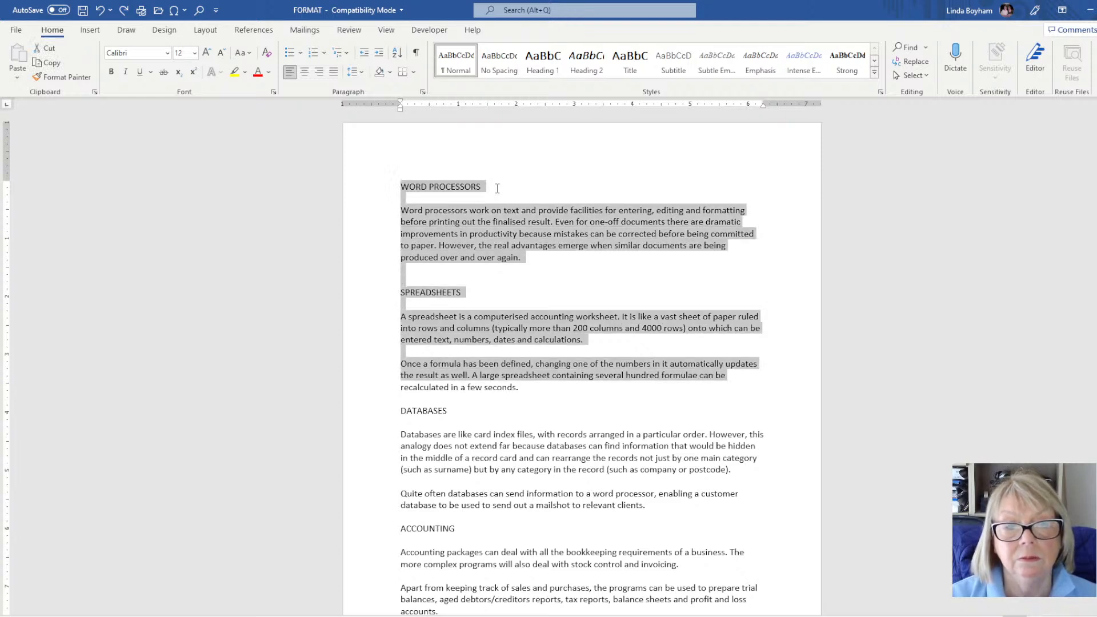
key(shift+Down)
key(shift+Down)
key(shift+Down)
key(shift+Down)
key(shift+Down)
key(shift+Down)
key(shift+Down)
key(shift+Down)
key(shift+Down)
key(shift+Down)
key(shift+Down)
key(shift+Down)
key(shift+Down)
key(shift+Down)
key(shift+Down)
key(shift+Down)
key(shift+Down)
key(shift+Down)
key(shift+Down)
key(shift+Down)
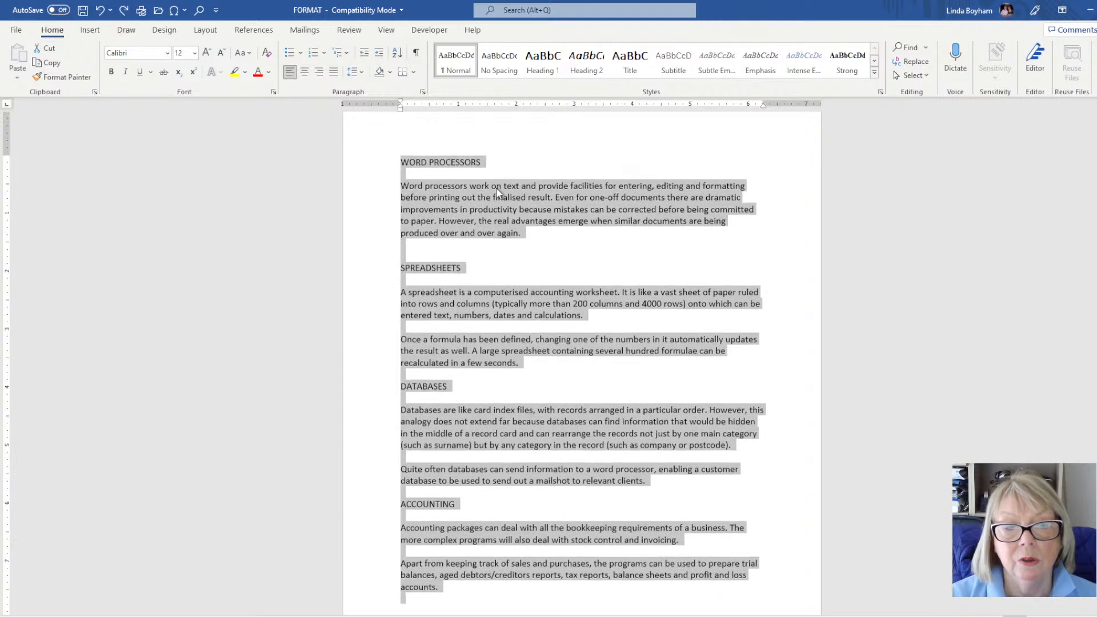
Shrink the selection line by line back to the start of the WORD PROCESSORS heading
key(shift+Up)
key(shift+Up)
key(shift+Up)
key(shift+Up)
key(shift+Up)
key(shift+Up)
key(shift+Up)
key(shift+Up)
key(shift+Up)
key(shift+Up)
key(shift+Up)
key(shift+Up)
key(shift+Up)
key(shift+Up)
key(shift+Up)
key(shift+Up)
key(shift+Up)
key(shift+Up)
key(shift+Up)
key(shift+Up)
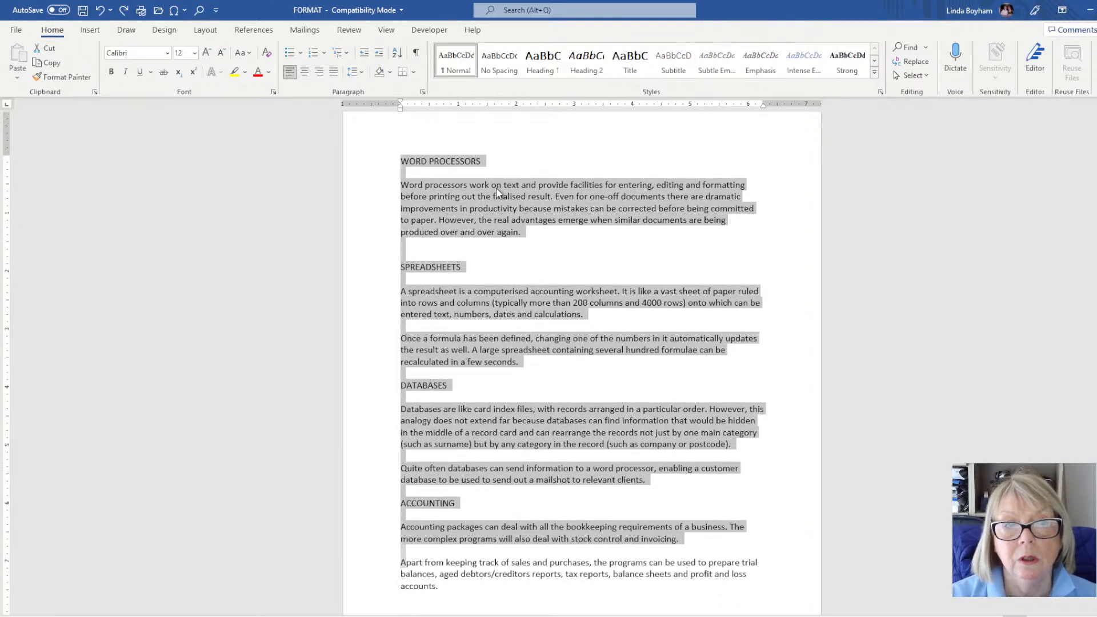
key(shift+Up)
key(shift+Up)
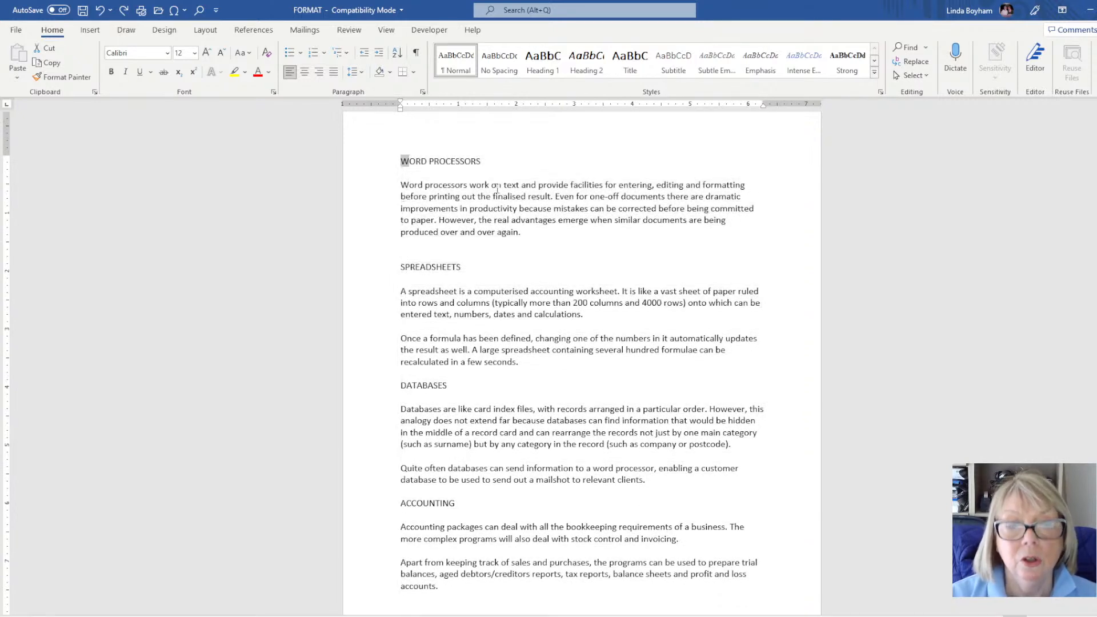
key(shift+Left)
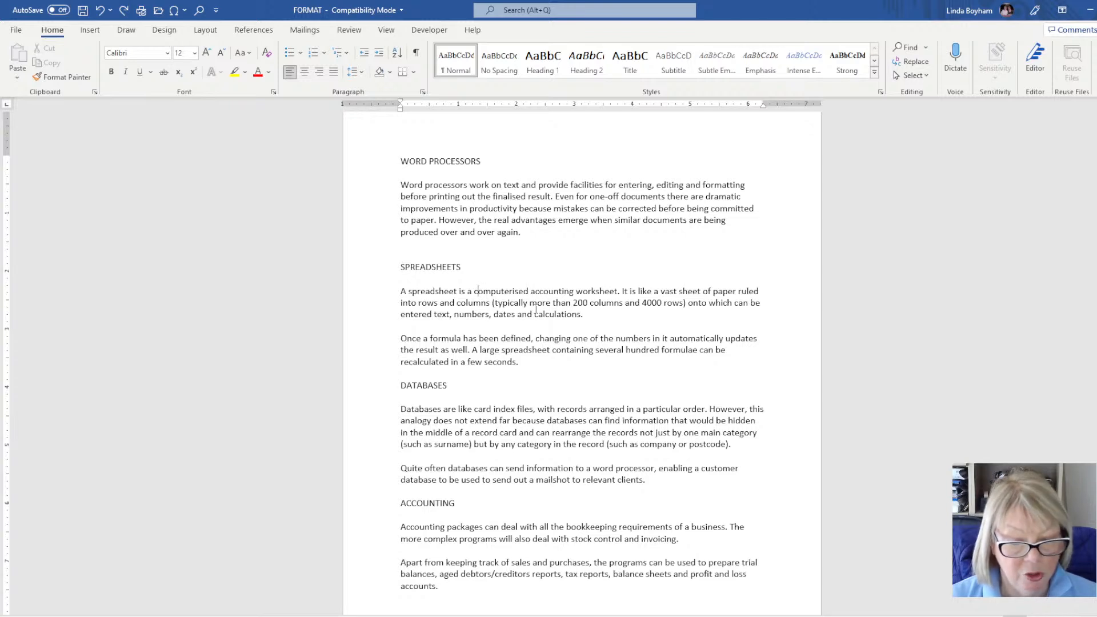
Extend a selection character by character from inside "computerised" through "a vast sheet of" under SPREADSHEETS, and clear it
key(shift+Right)
key(shift+Right)
key(shift+Right)
key(shift+Right)
key(shift+Right)
key(shift+Right)
key(shift+Right)
key(shift+Right)
key(shift+Right)
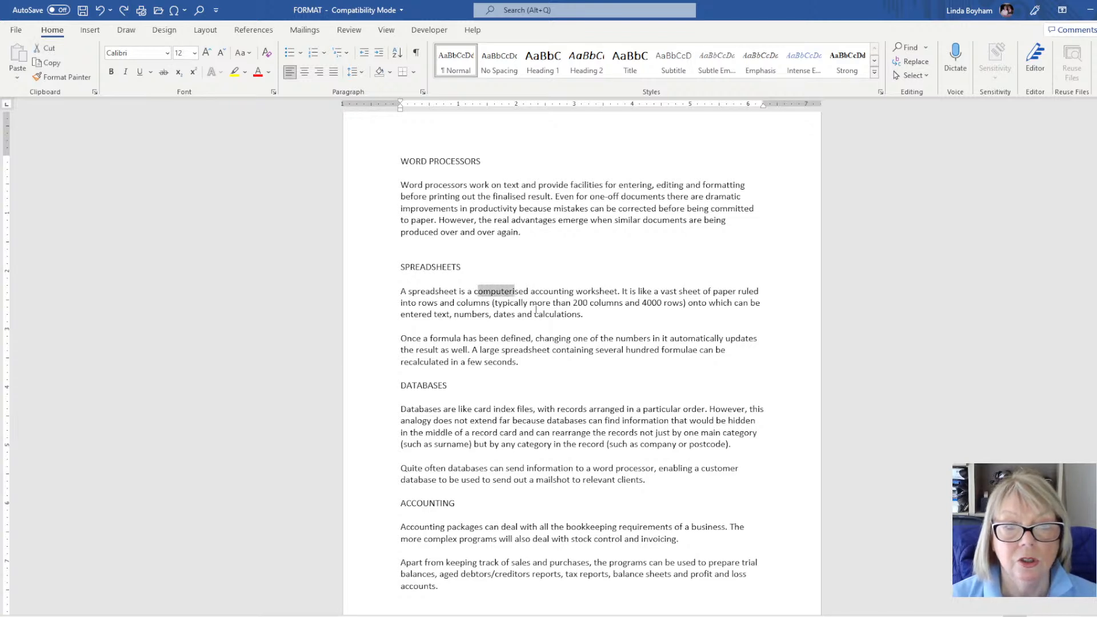
key(shift+Right)
key(shift+Right)
key(shift+Right)
key(shift+Right)
key(shift+Right)
key(shift+Right)
key(shift+Right)
key(shift+Right)
key(shift+Right)
key(shift+Right)
key(shift+Right)
key(shift+Right)
key(shift+Right)
key(shift+Right)
key(shift+Right)
key(shift+Right)
key(shift+Right)
key(shift+Right)
key(shift+Right)
key(shift+Right)
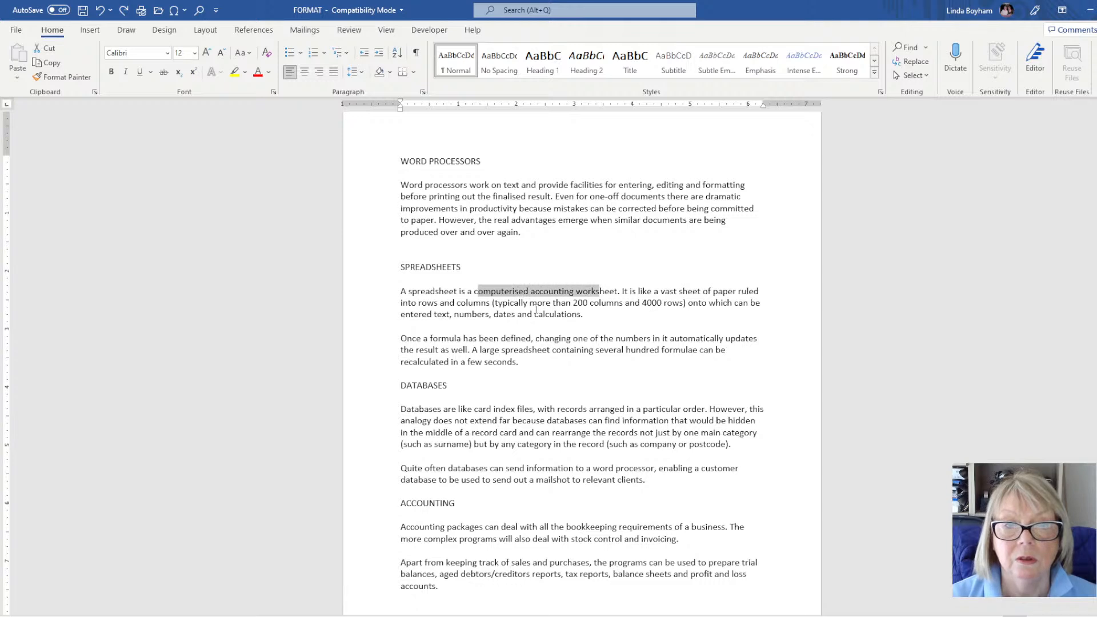
key(shift+Right)
key(shift+Right)
key(shift+Right)
key(shift+Right)
key(shift+Right)
key(shift+Right)
key(shift+Right)
key(shift+Right)
key(shift+Right)
key(shift+Right)
key(shift+Right)
key(shift+Right)
key(shift+Right)
key(shift+Right)
key(shift+Right)
key(shift+Right)
key(shift+Right)
key(shift+Right)
key(shift+Right)
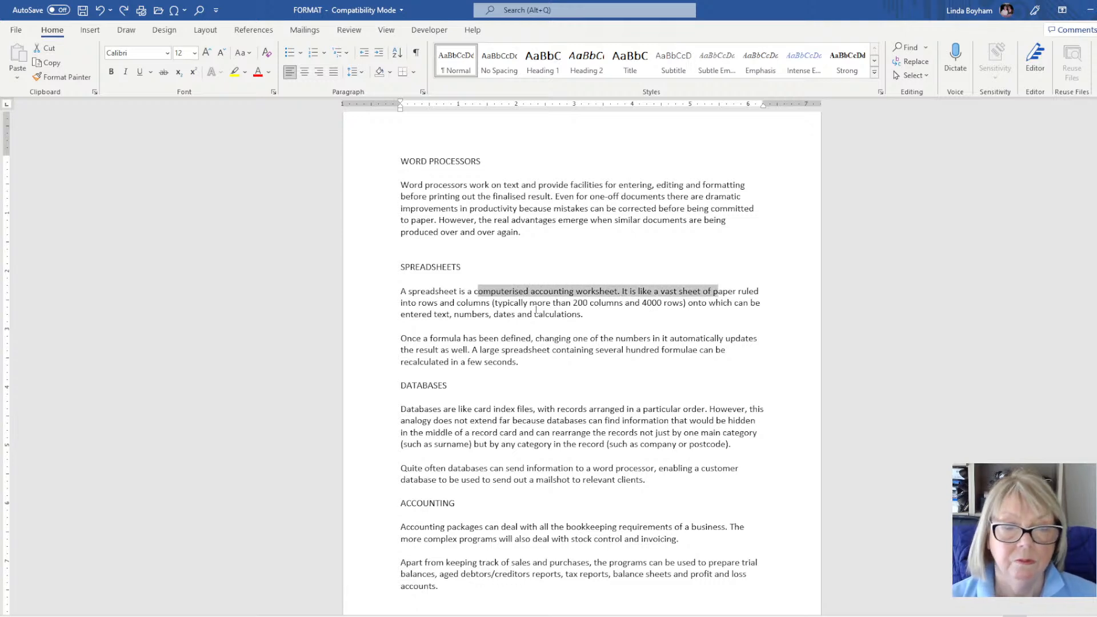
click(463, 197)
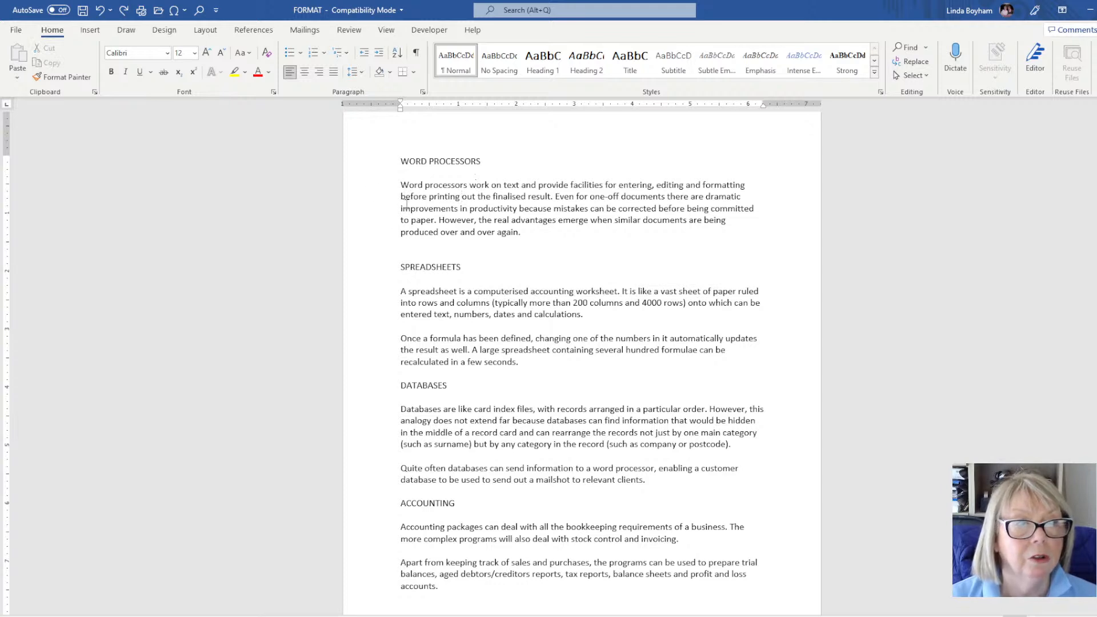
Apply the Heading 1 style to the WORD PROCESSORS heading line
click(370, 169)
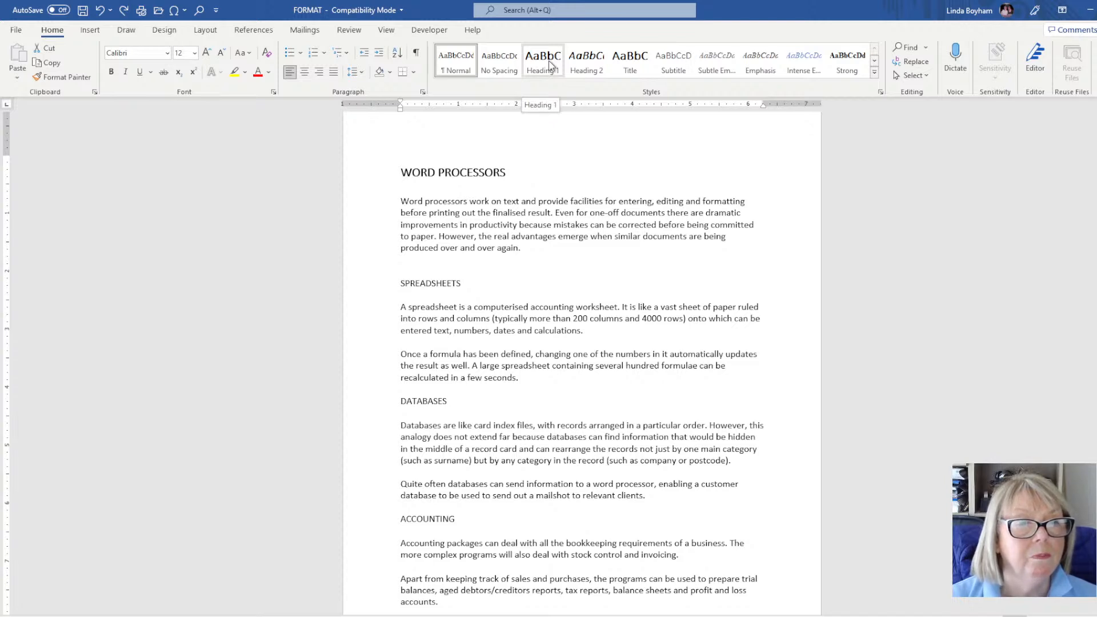
click(550, 64)
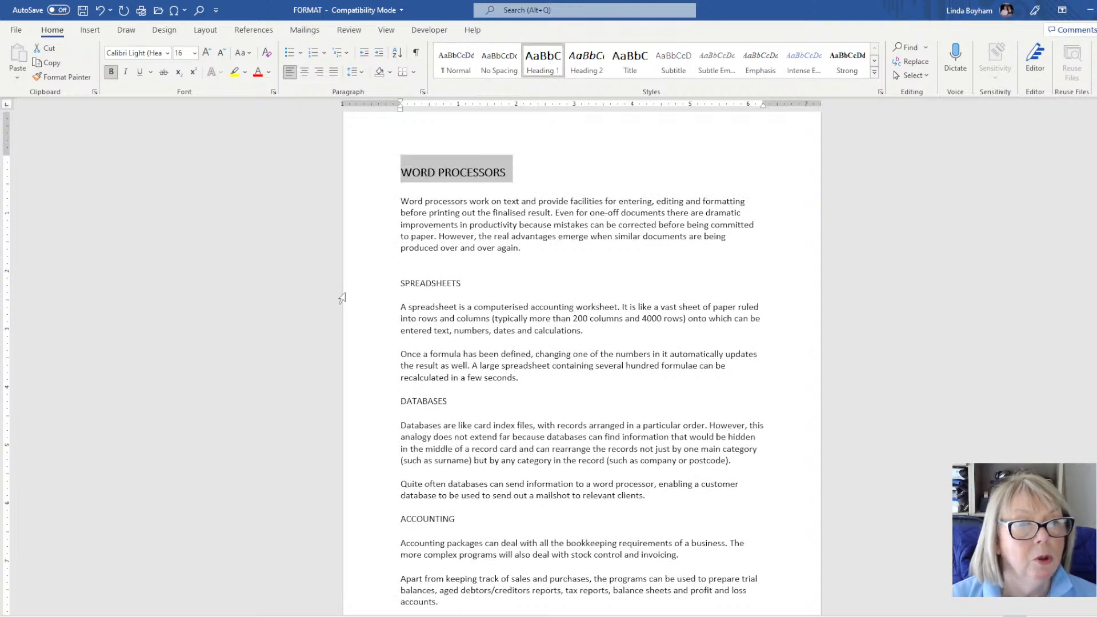
Apply the Heading 1 style to the SPREADSHEETS, DATABASES and ACCOUNTING heading lines together, and clear the selection
click(378, 291)
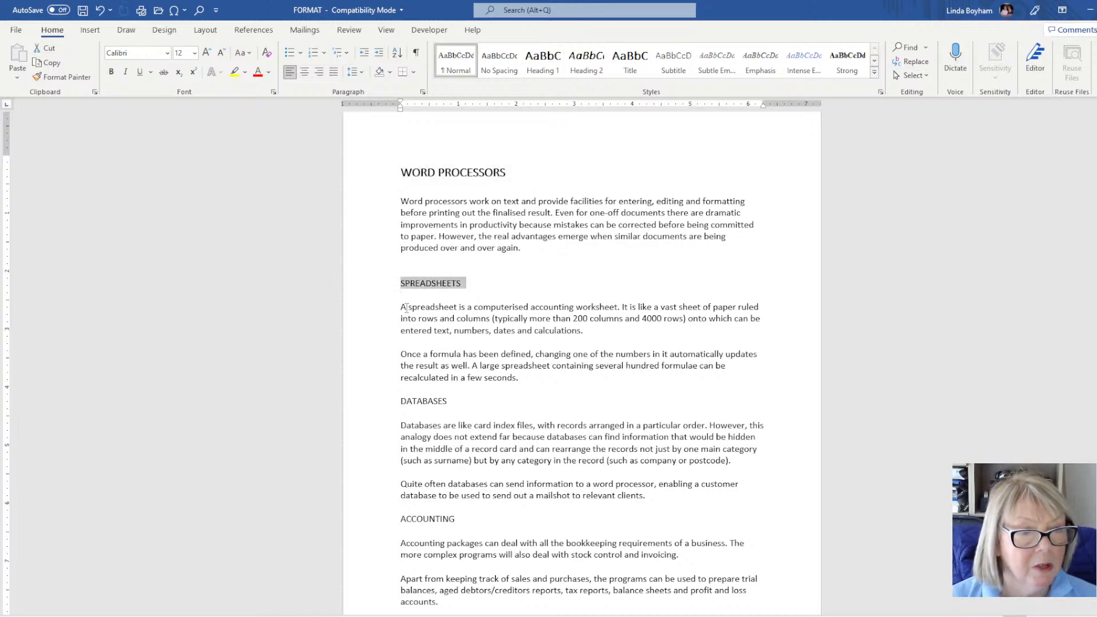
ctrl+click(385, 406)
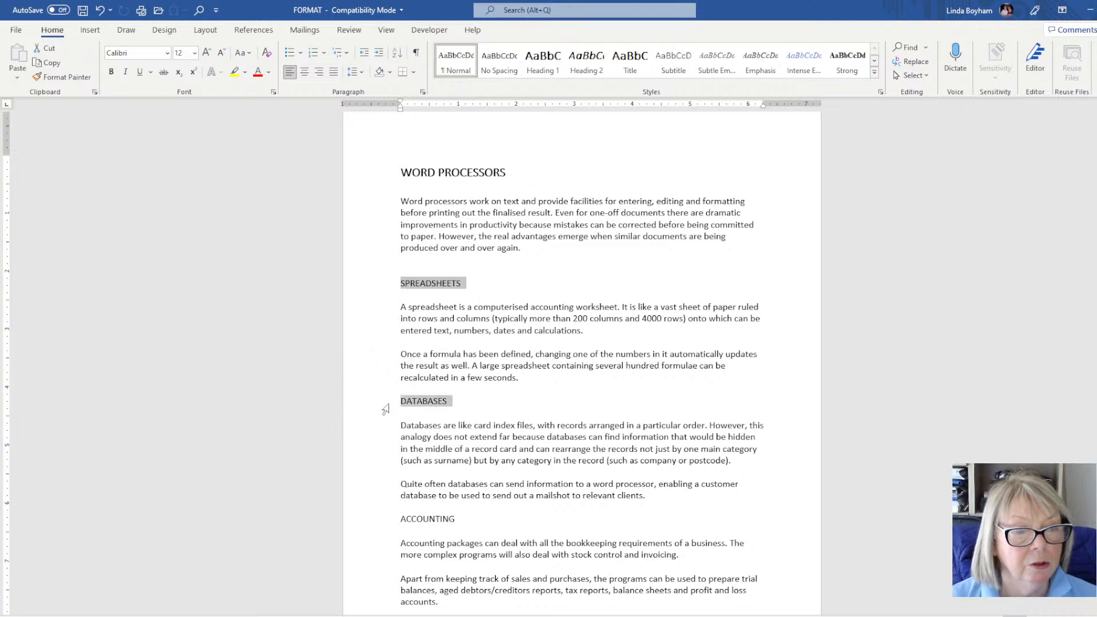
ctrl+click(384, 523)
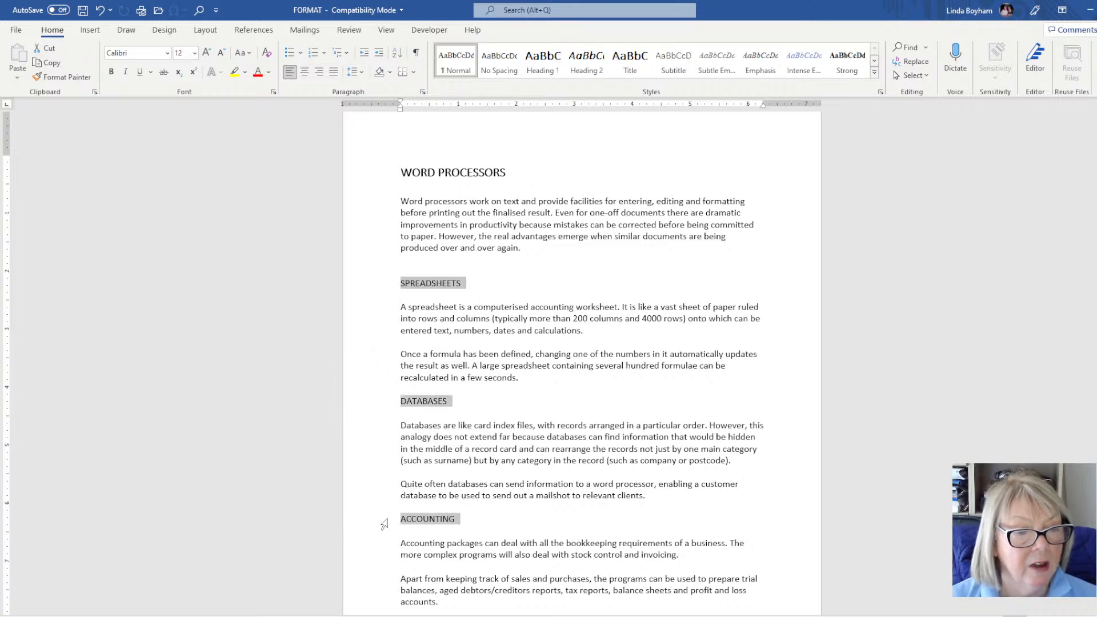
scroll(623, 353, down, 2)
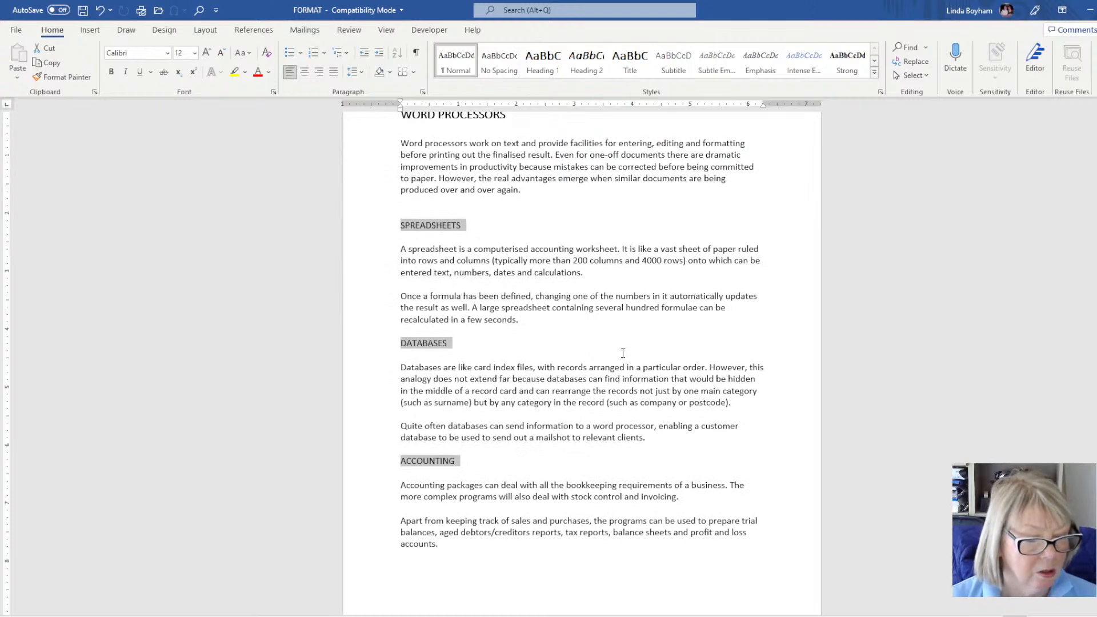
scroll(623, 353, down, 1)
scroll(623, 352, up, 3)
scroll(623, 352, down, 1)
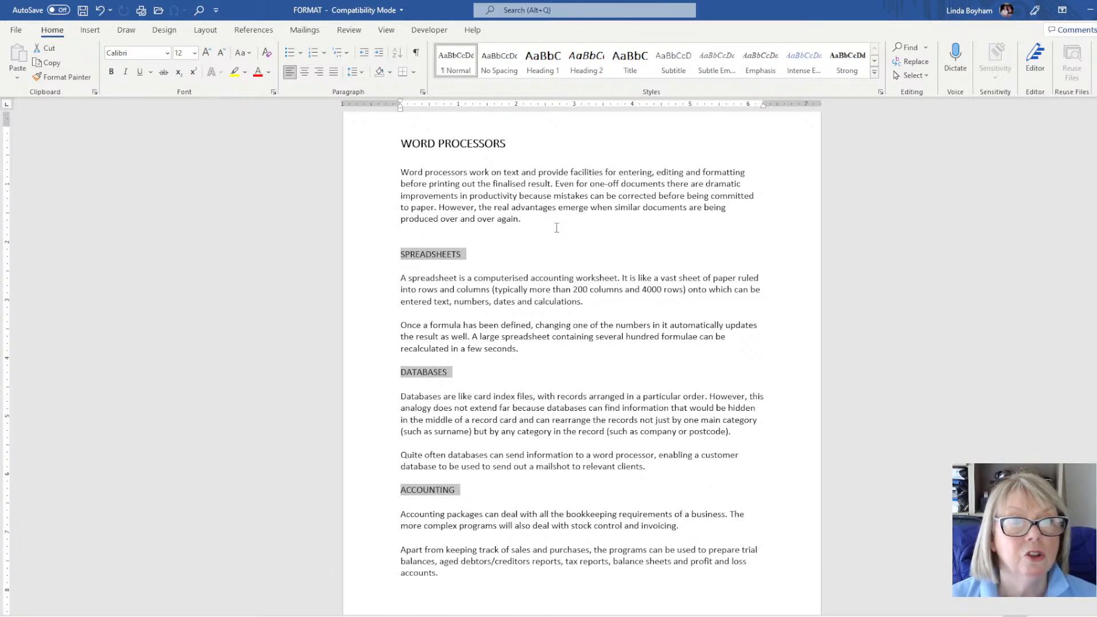
click(552, 72)
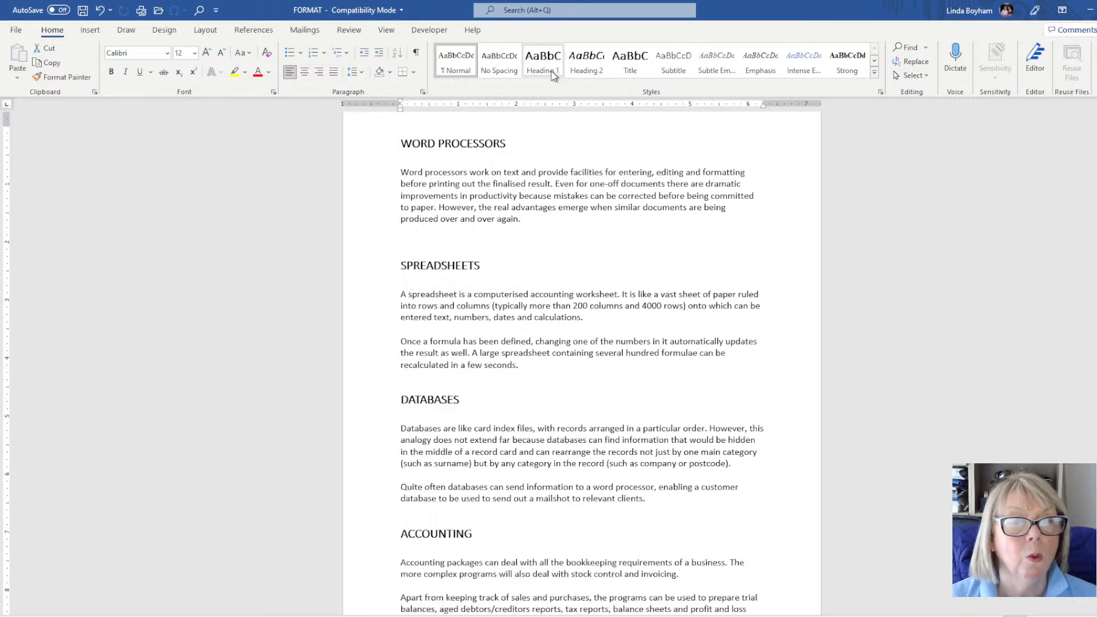
click(552, 72)
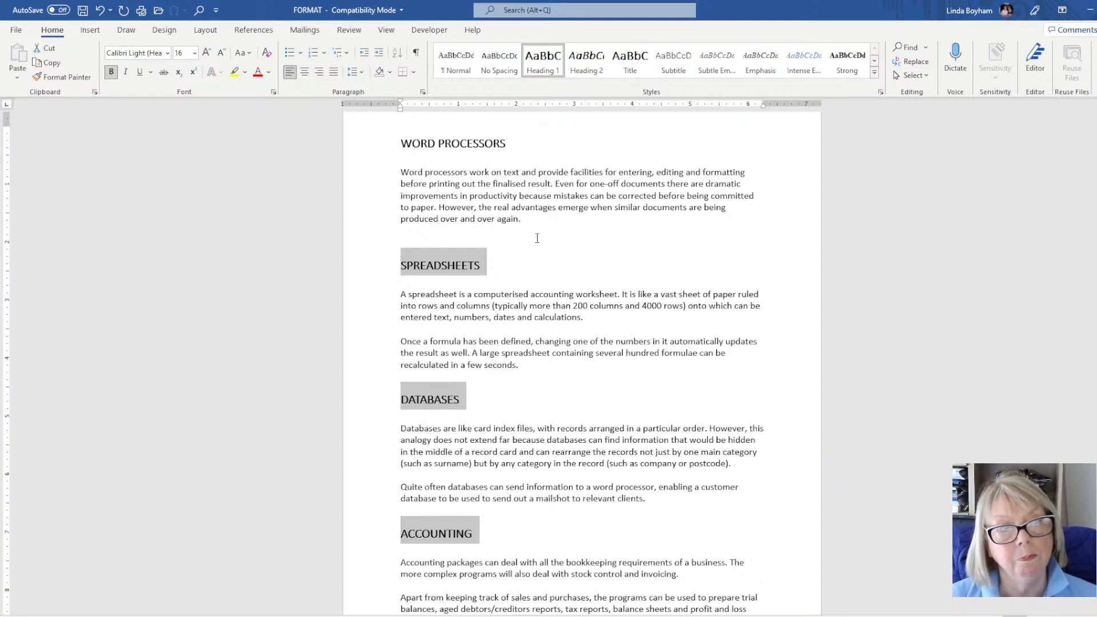
click(532, 266)
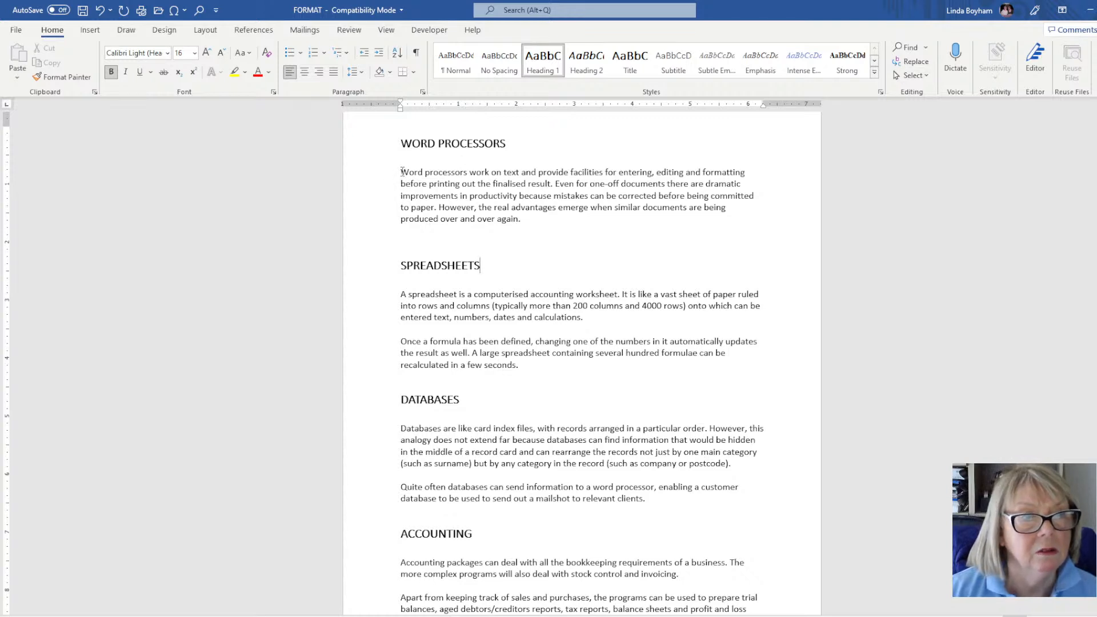
Enlarge the body paragraph under WORD PROCESSORS stepwise to 18 points, and reduce it to 16 points
drag(402, 172, 519, 222)
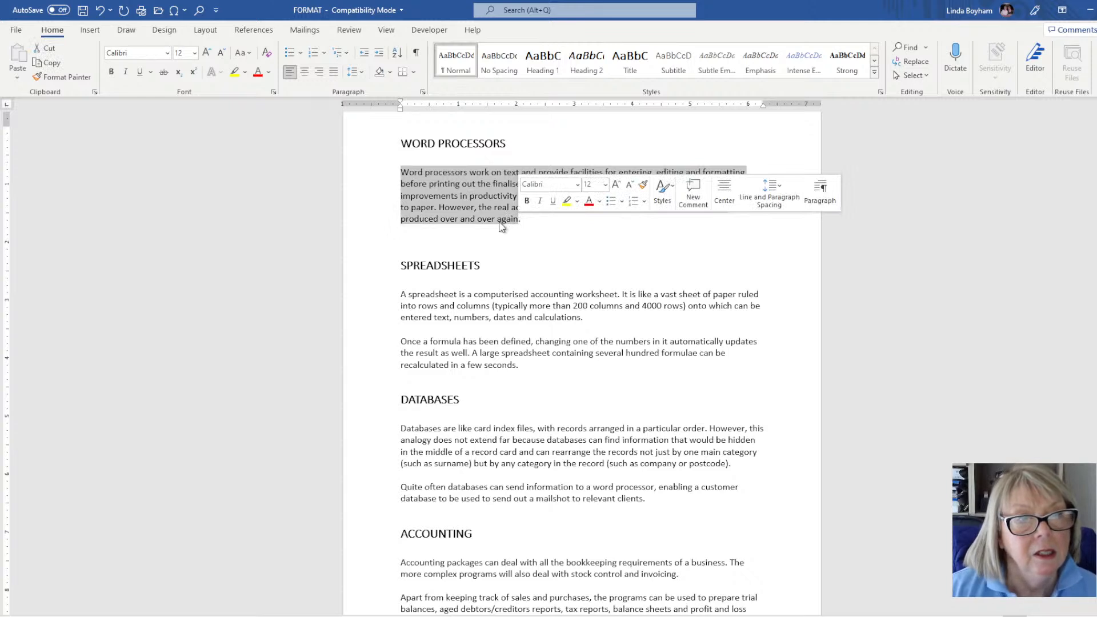
click(206, 54)
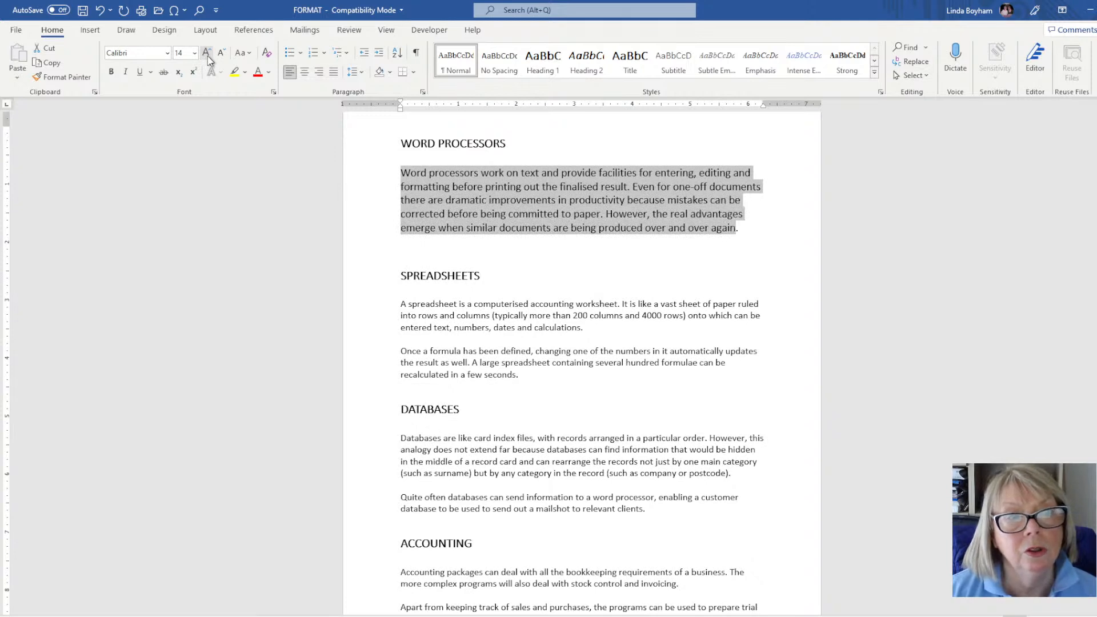
click(208, 57)
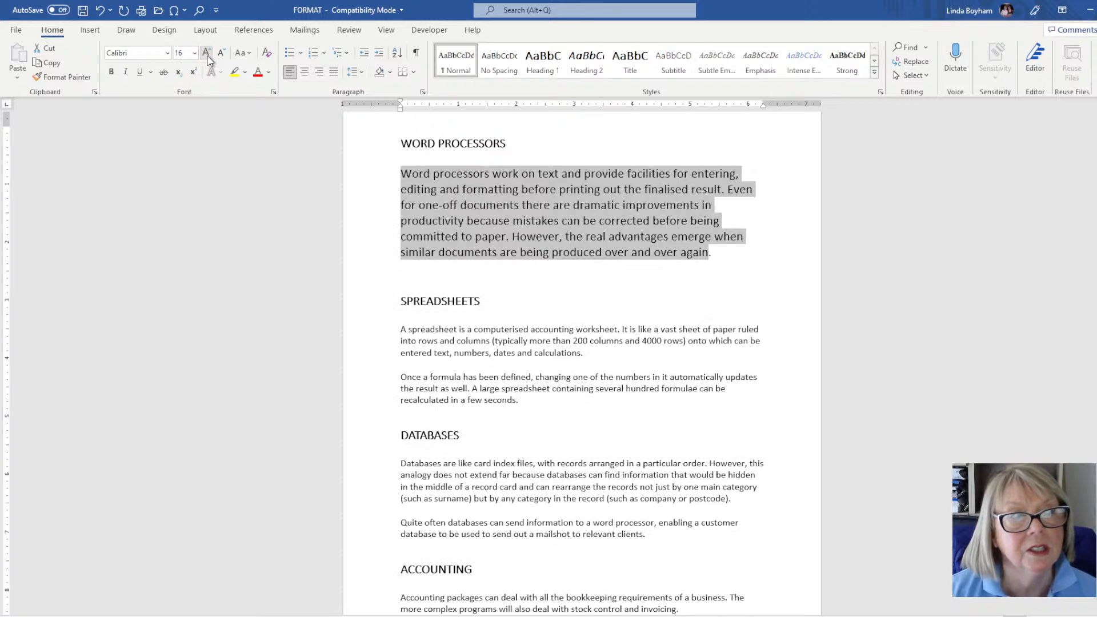
click(208, 57)
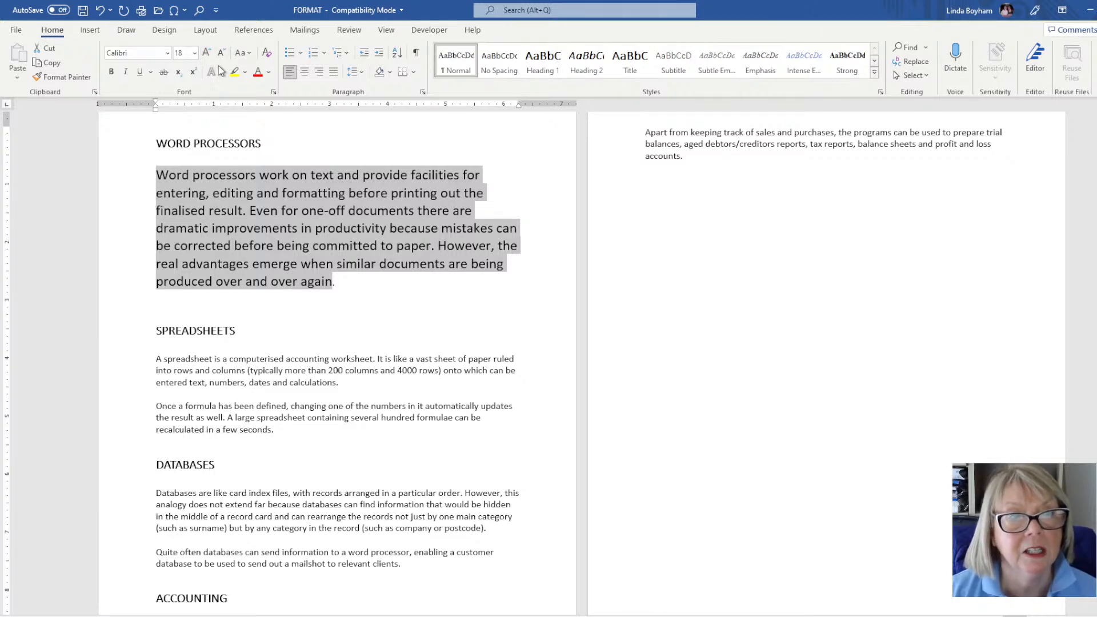
click(223, 53)
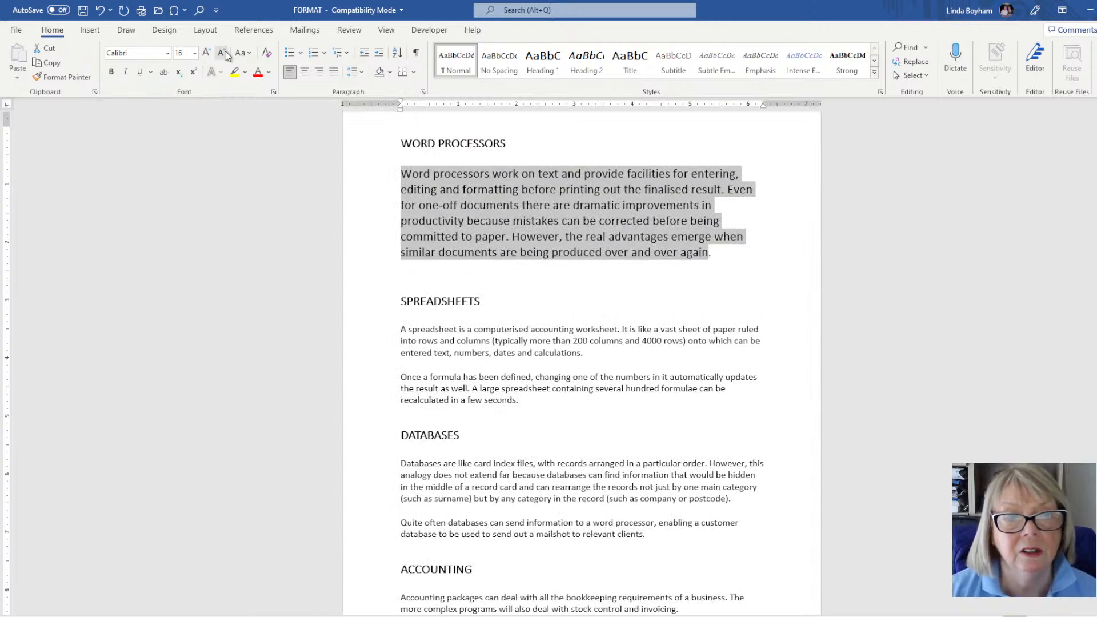
Make "processors" bold and "documents" bold, underlined and italic in the paragraph under WORD PROCESSORS
click(469, 173)
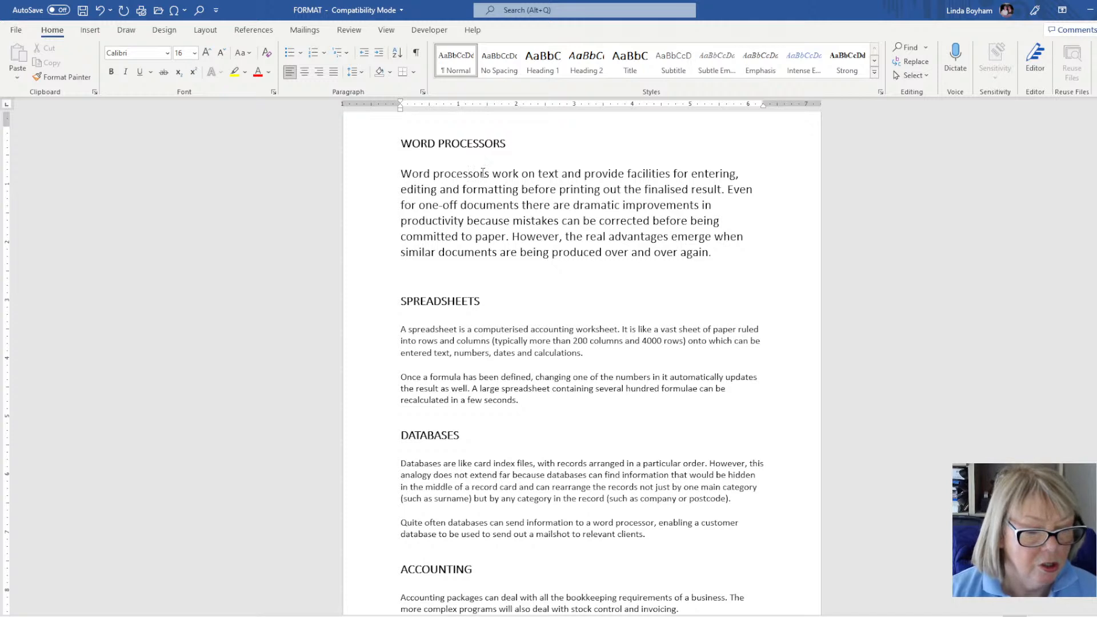
key(ctrl+b)
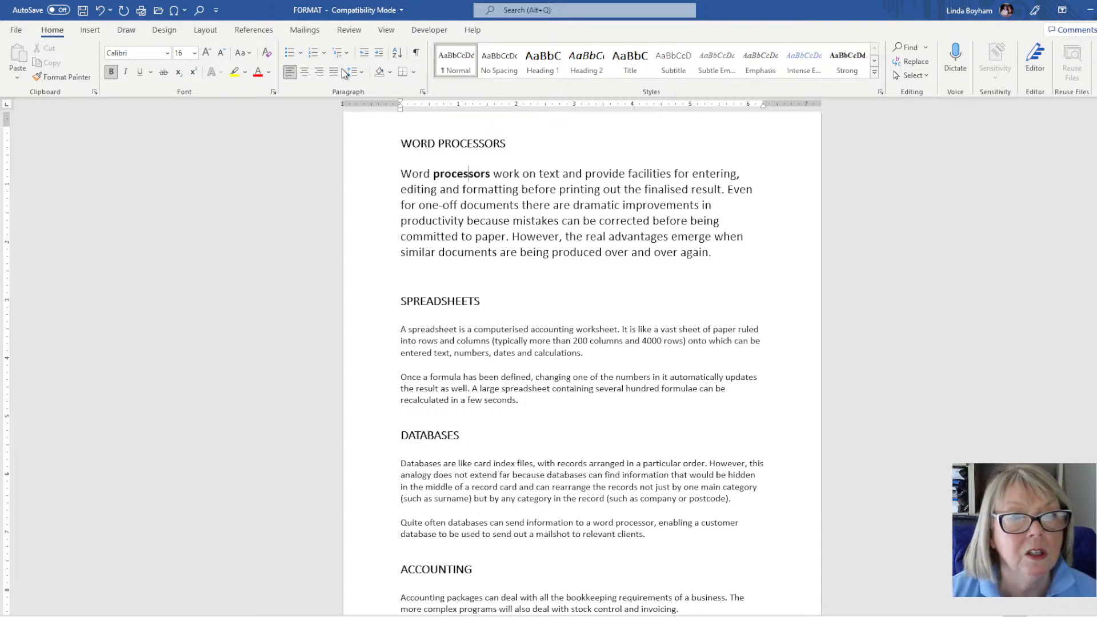
click(491, 204)
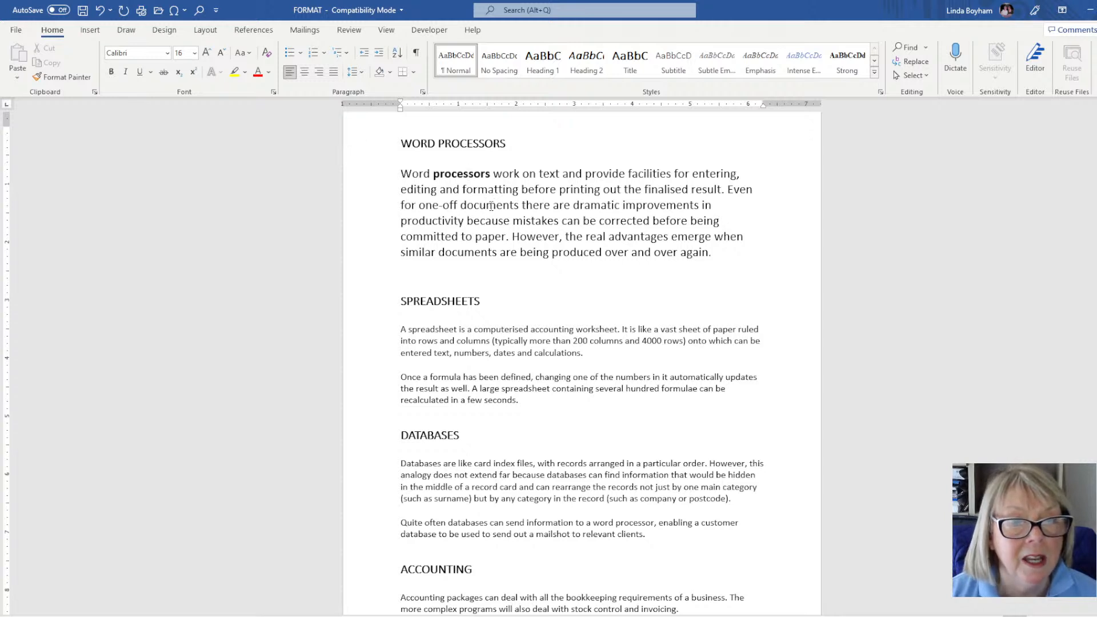
key(ctrl+b)
key(ctrl+u)
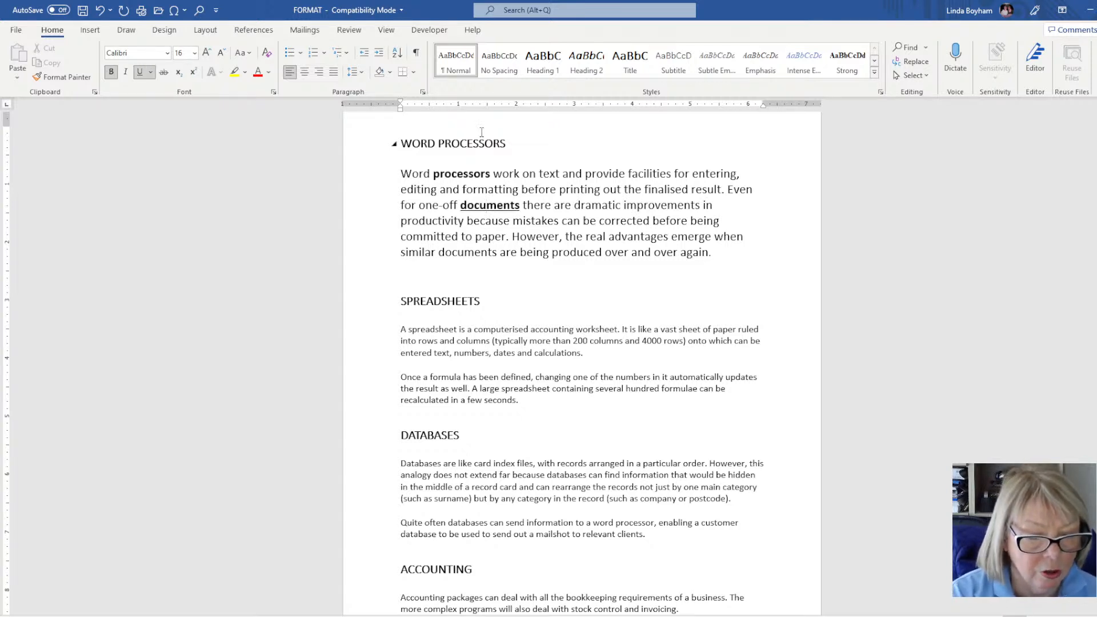
key(ctrl+i)
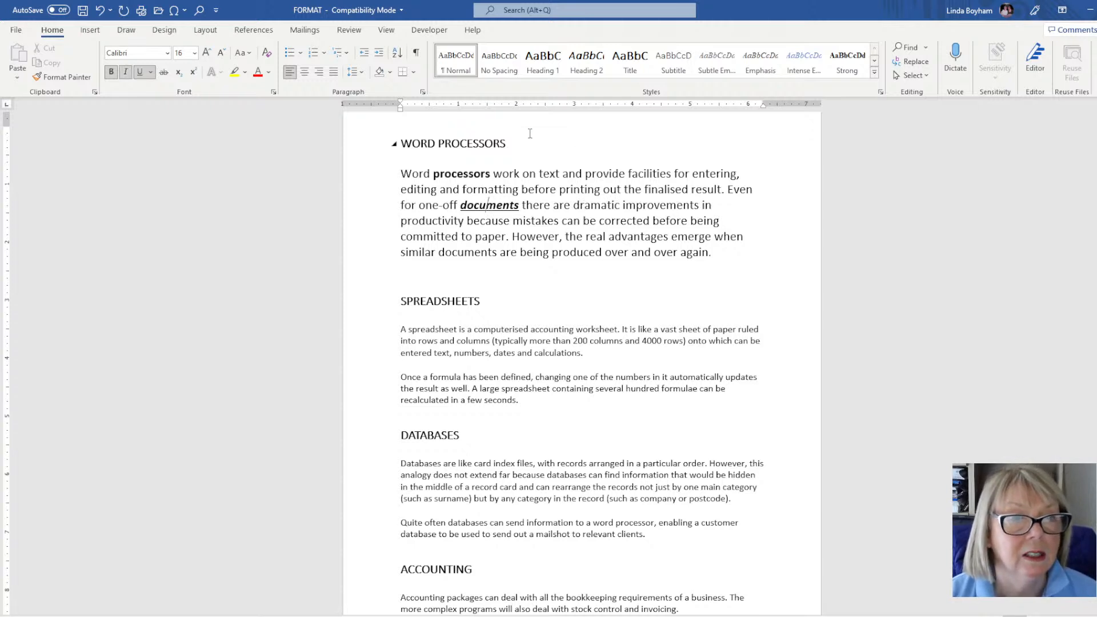
Make the whole paragraph under WORD PROCESSORS bold, remove bold from all of it, and clear the selection
drag(370, 180, 370, 262)
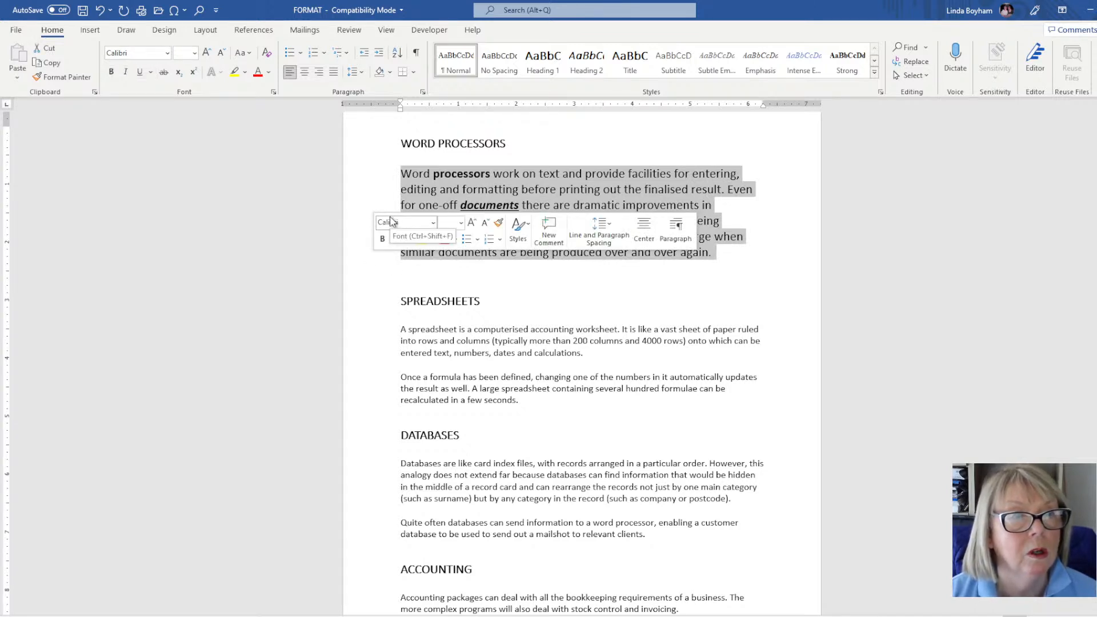
click(111, 71)
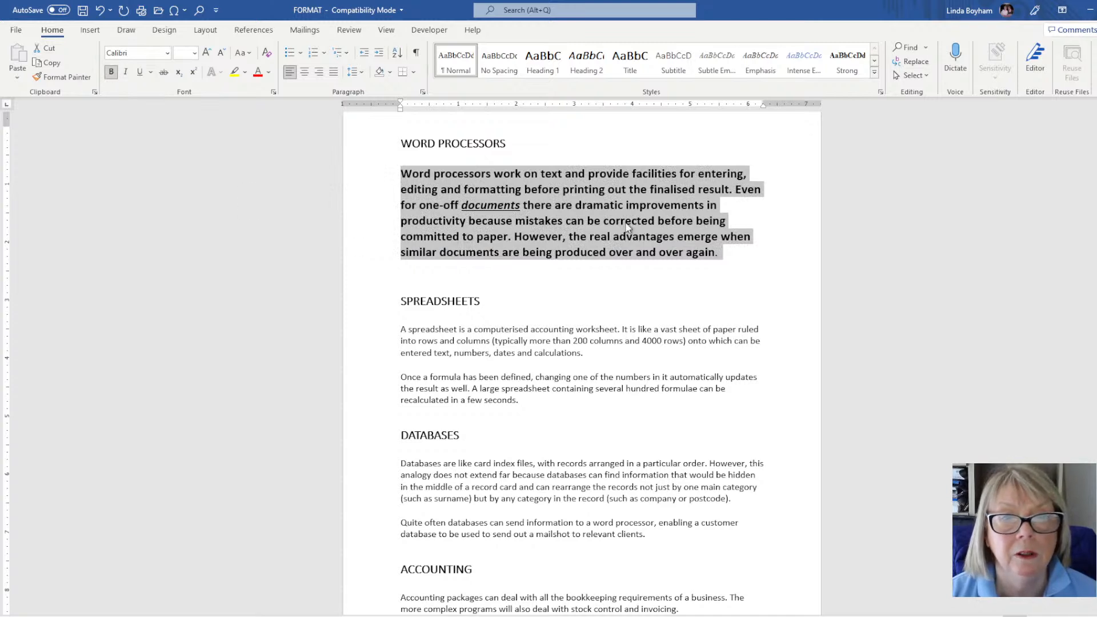
click(111, 72)
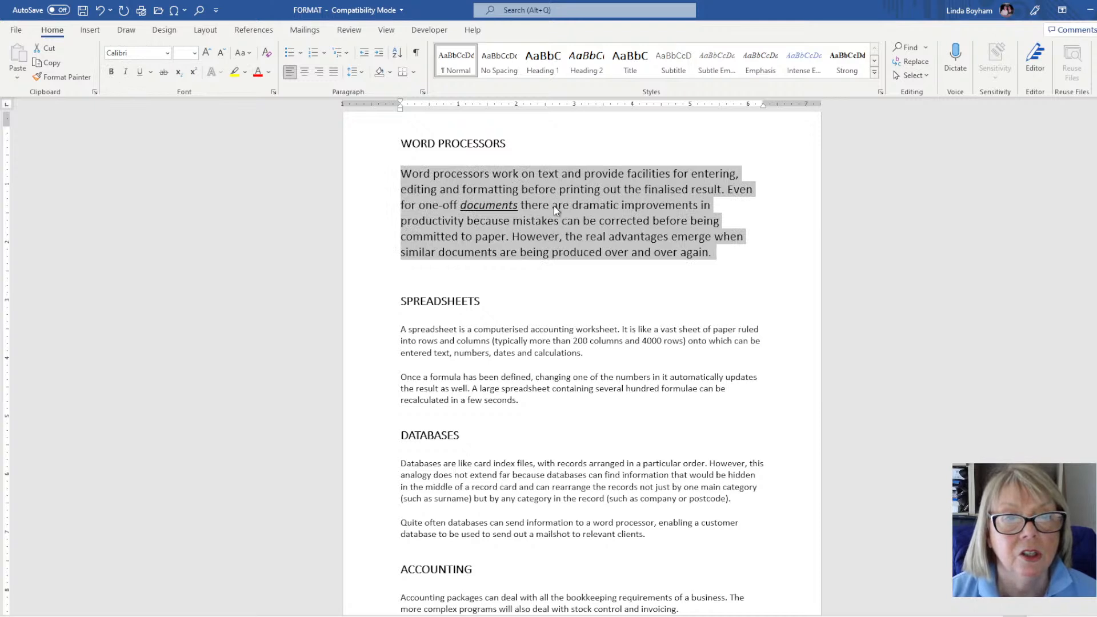
click(596, 207)
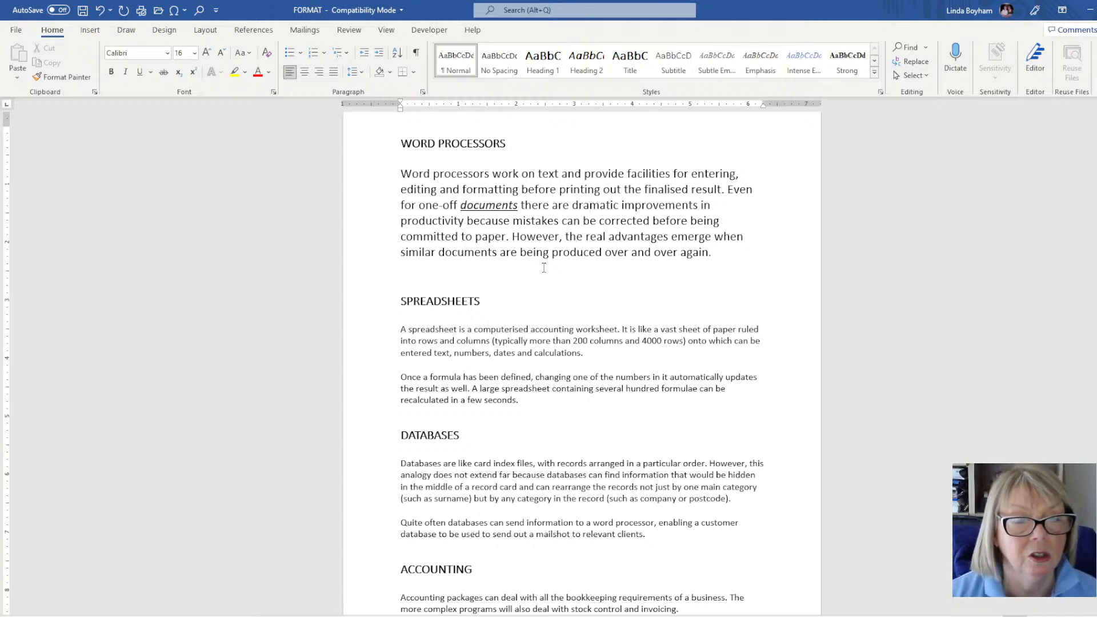
Copy the formatting of "documents" onto the word "spreadsheet" under SPREADSHEETS with Format Painter
click(487, 204)
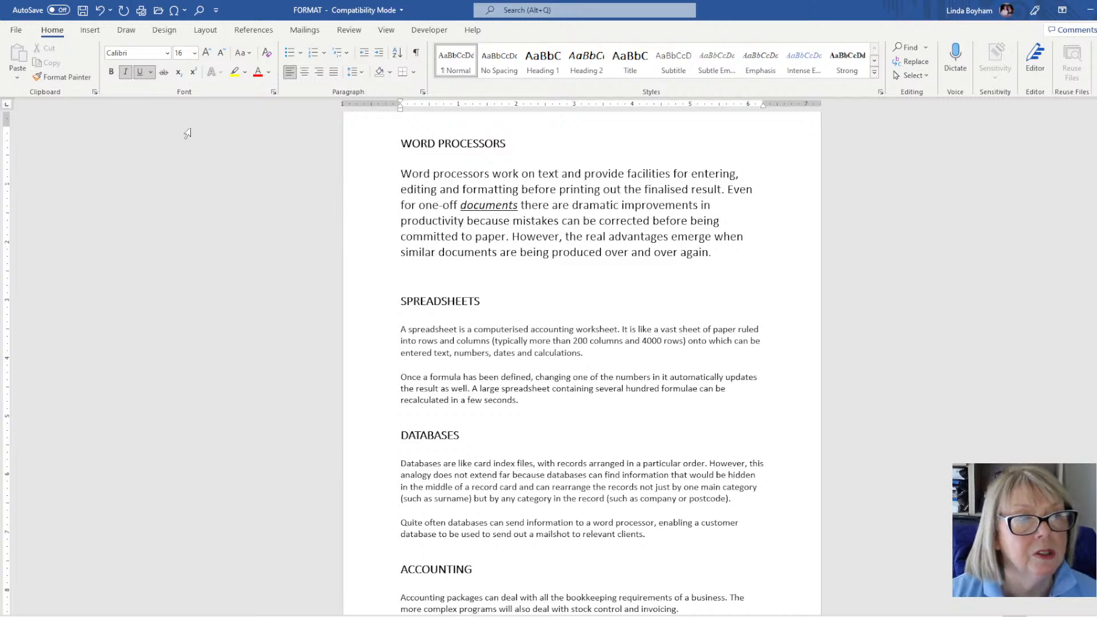
click(59, 78)
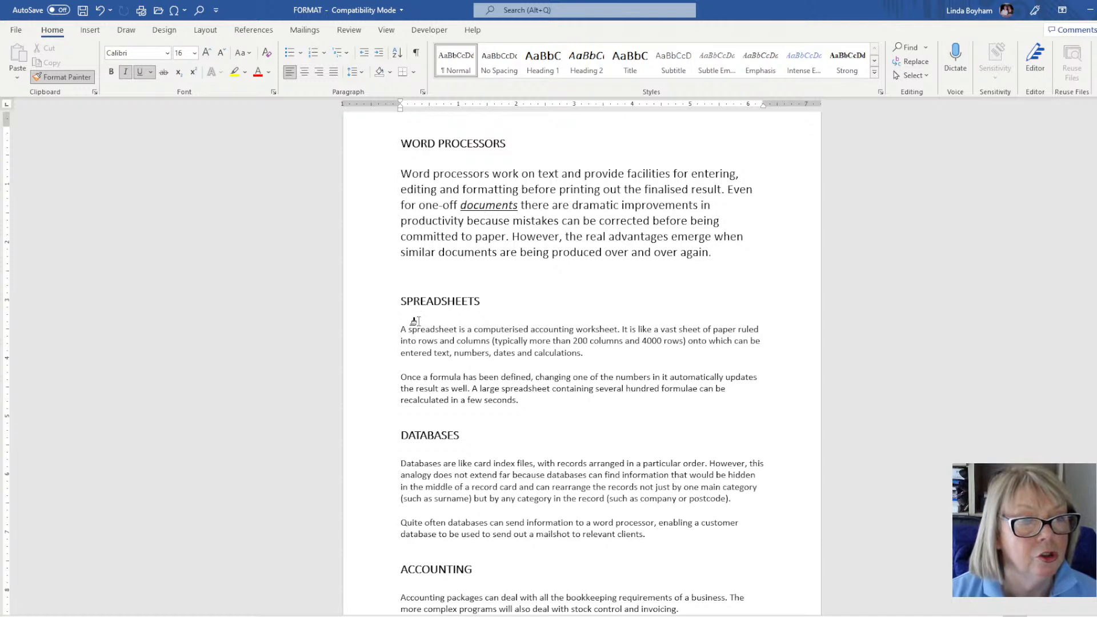
click(423, 329)
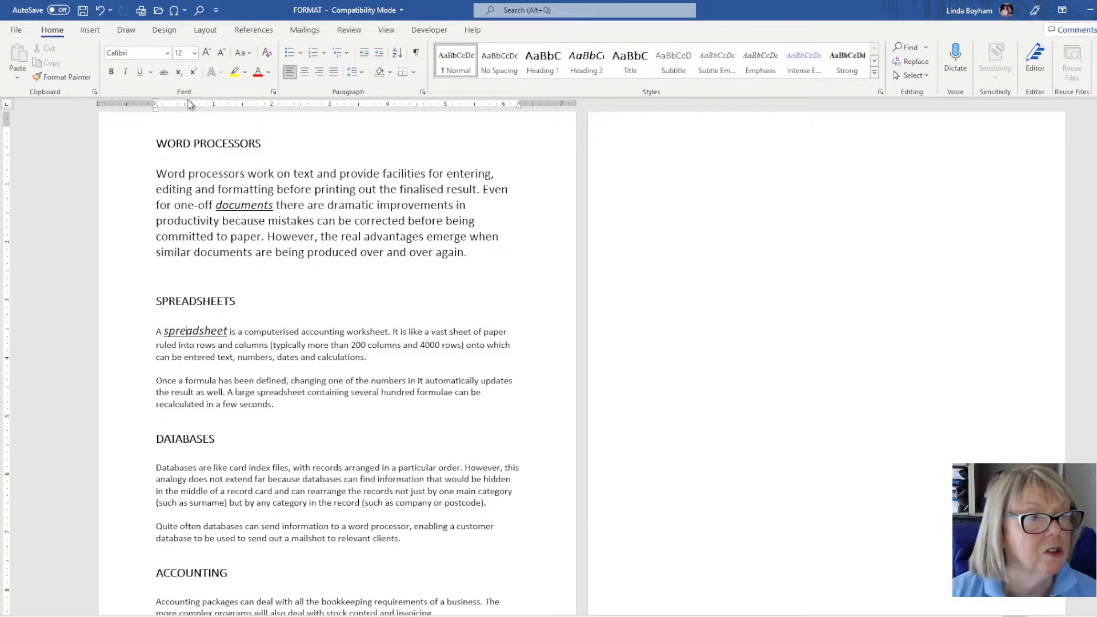
Switch the document to One Page zoom, and zoom in and out to compare magnifications, ending with enlarged text
click(387, 34)
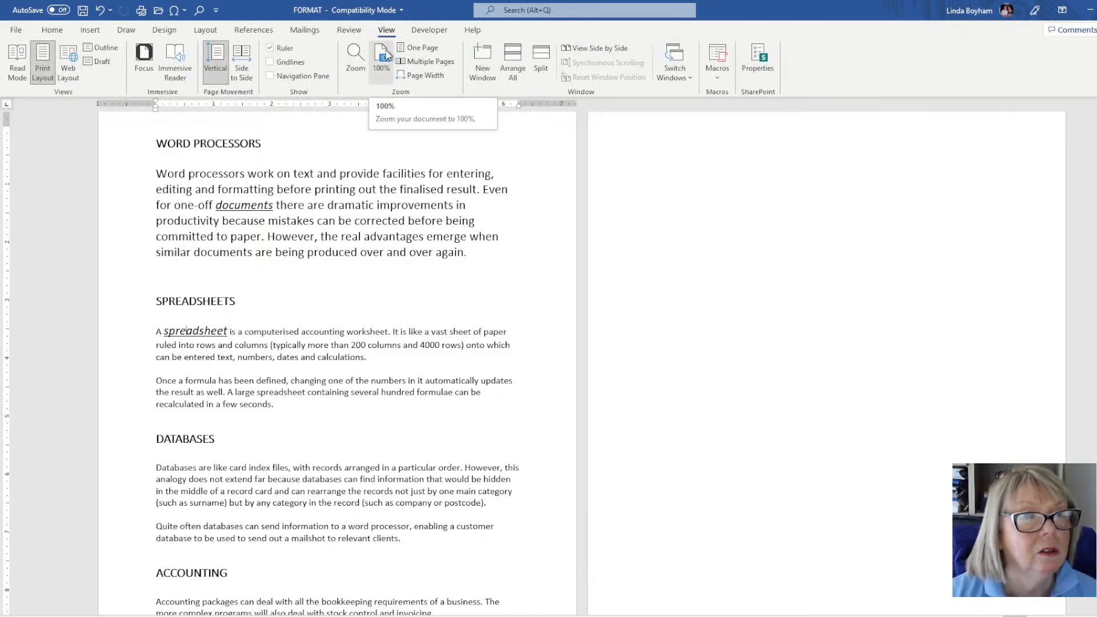
click(417, 49)
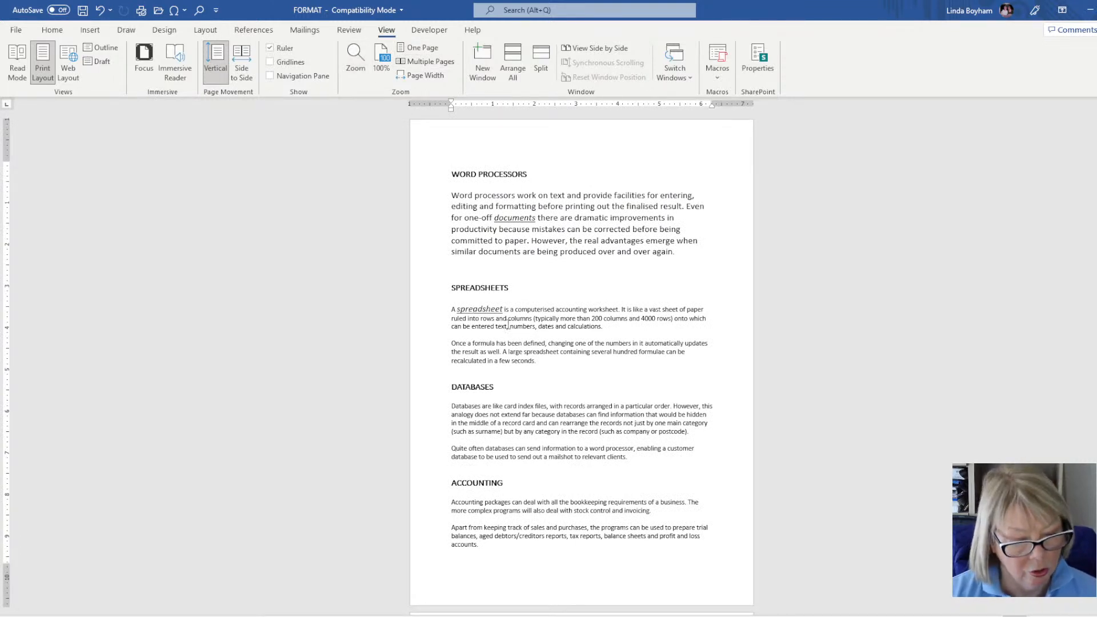
click(533, 241)
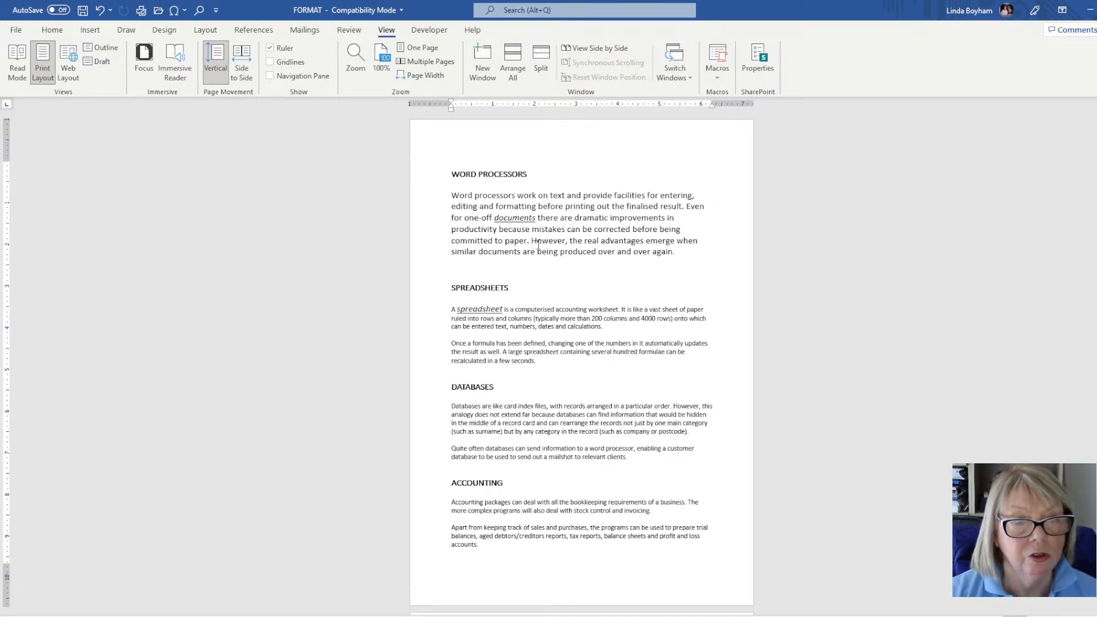
scroll(538, 245, up, 4)
scroll(538, 244, up, 2)
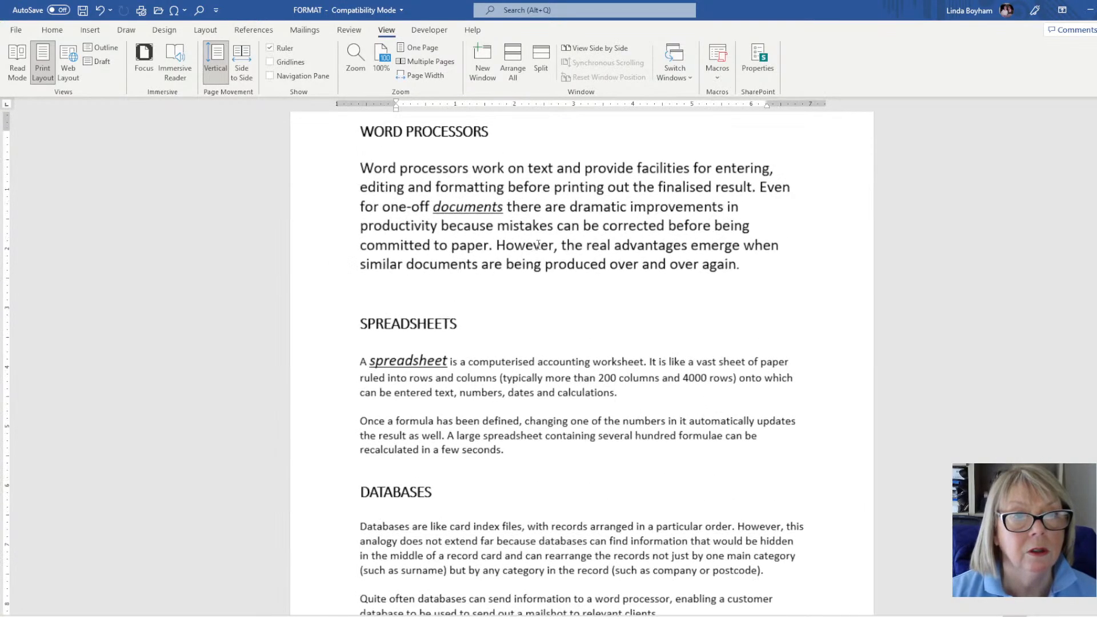
scroll(538, 245, down, 5)
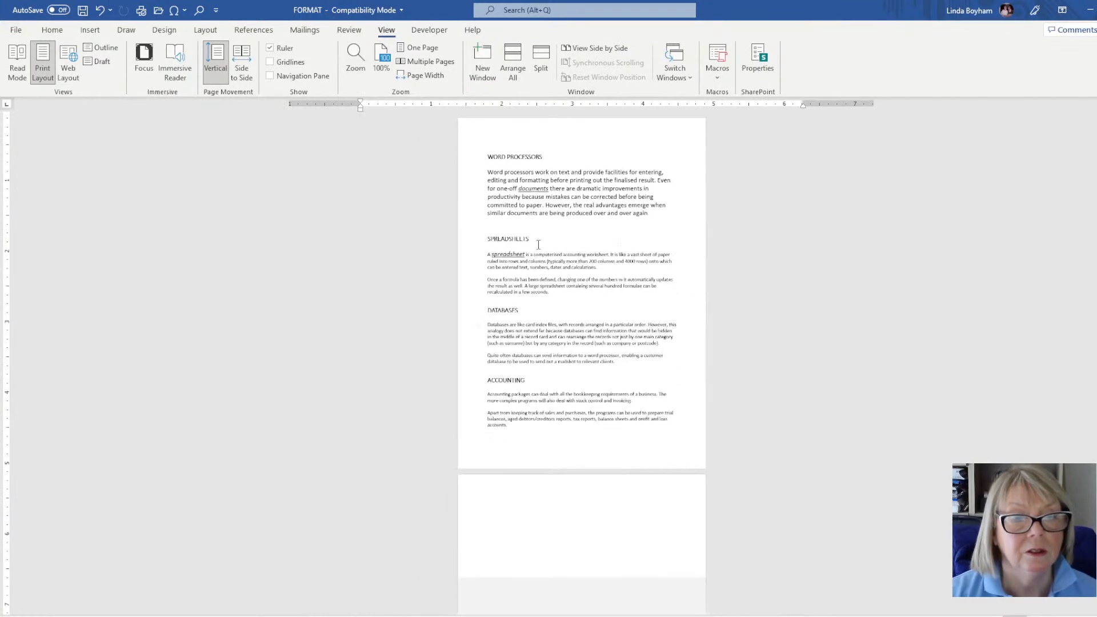
scroll(539, 245, up, 5)
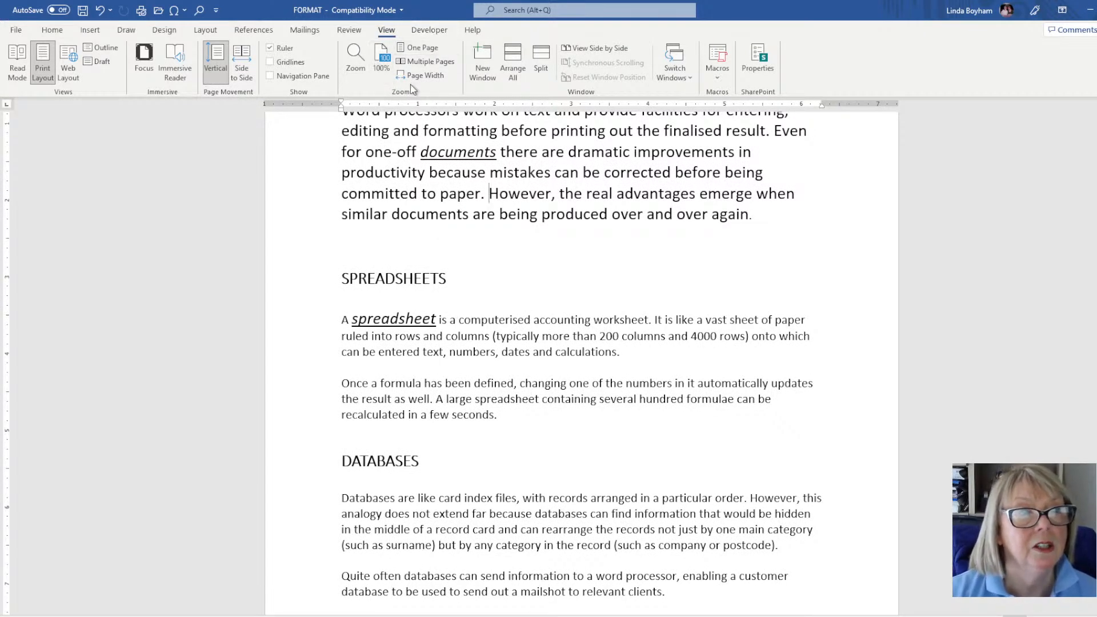
Delete the words "with records arranged in a particular" after "card index files," in the first paragraph under DATABASES
click(53, 30)
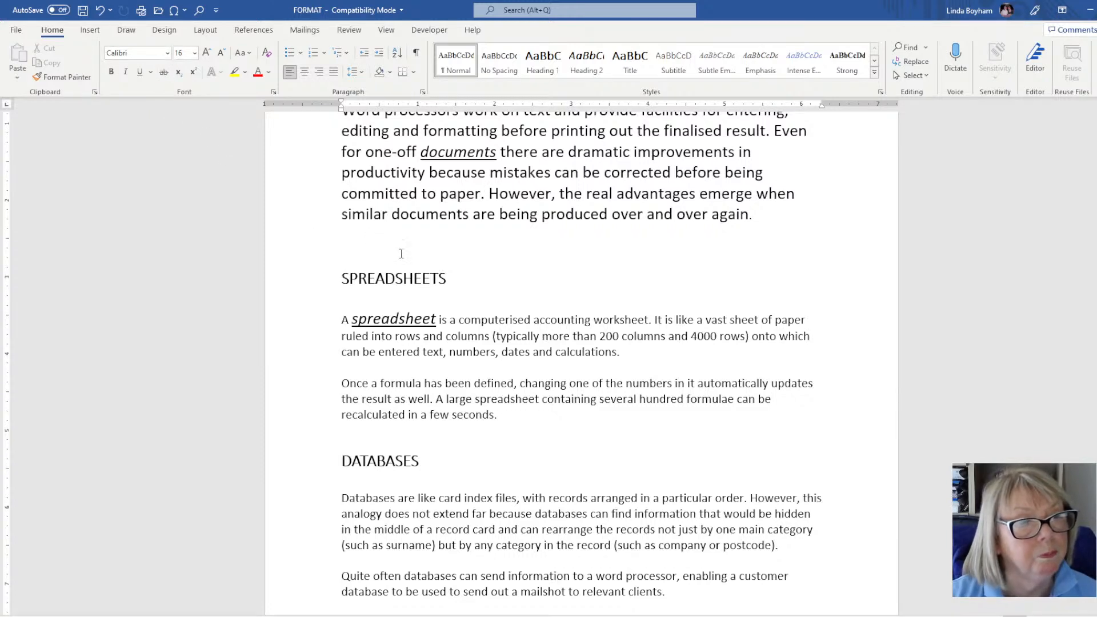
click(377, 463)
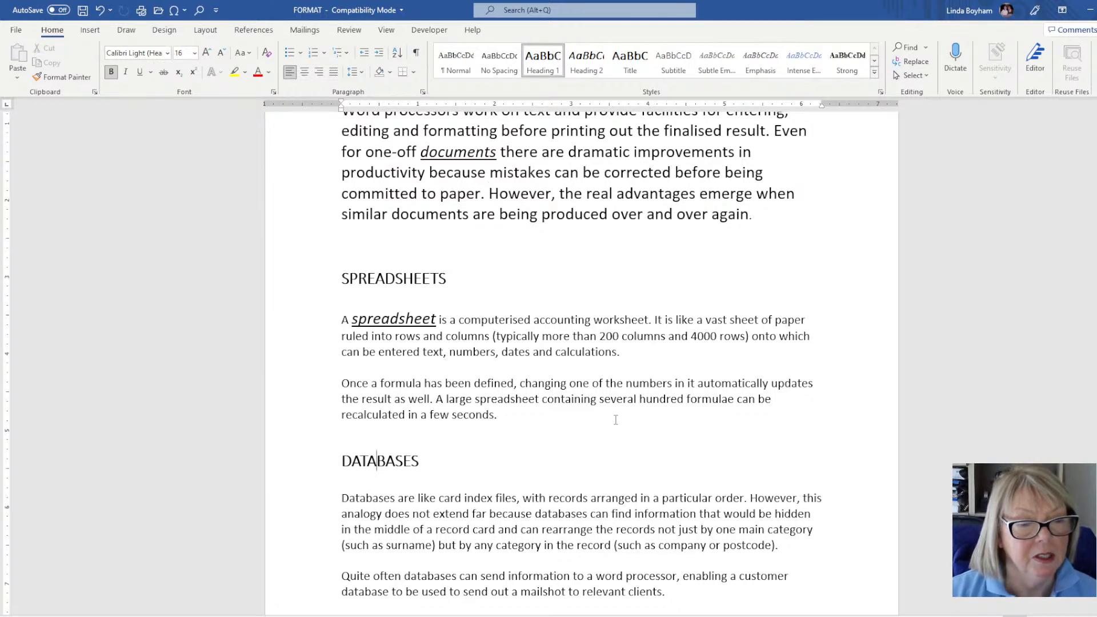
scroll(615, 420, down, 4)
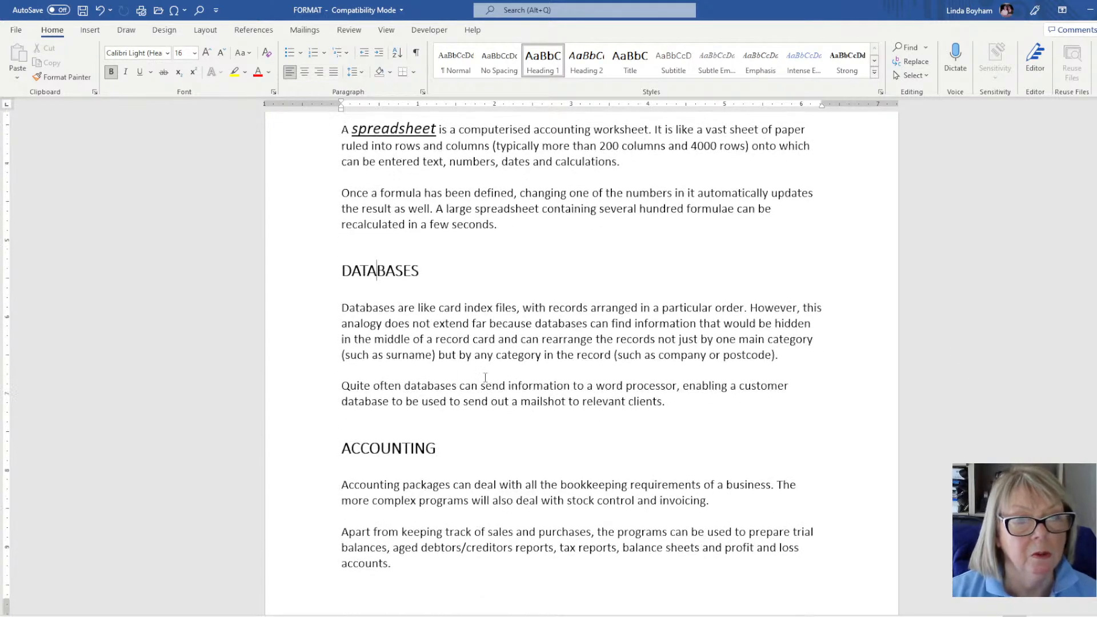
click(524, 309)
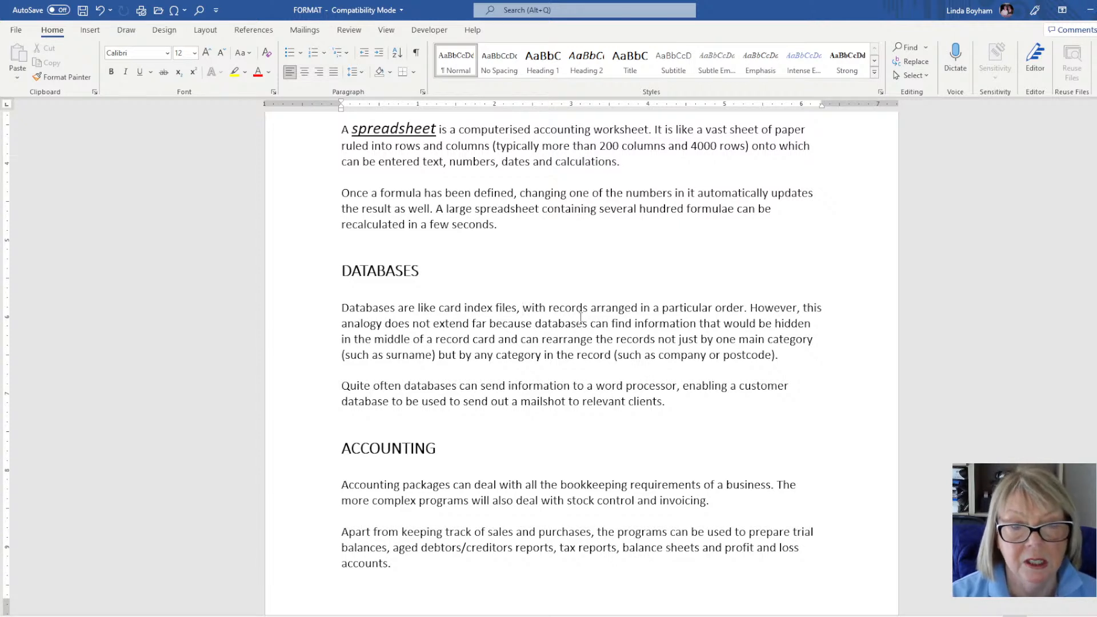
key(ctrl+Delete)
key(ctrl+Delete)
key(ctrl+Delete)
key(ctrl+Delete)
key(ctrl+Delete)
key(ctrl+Delete)
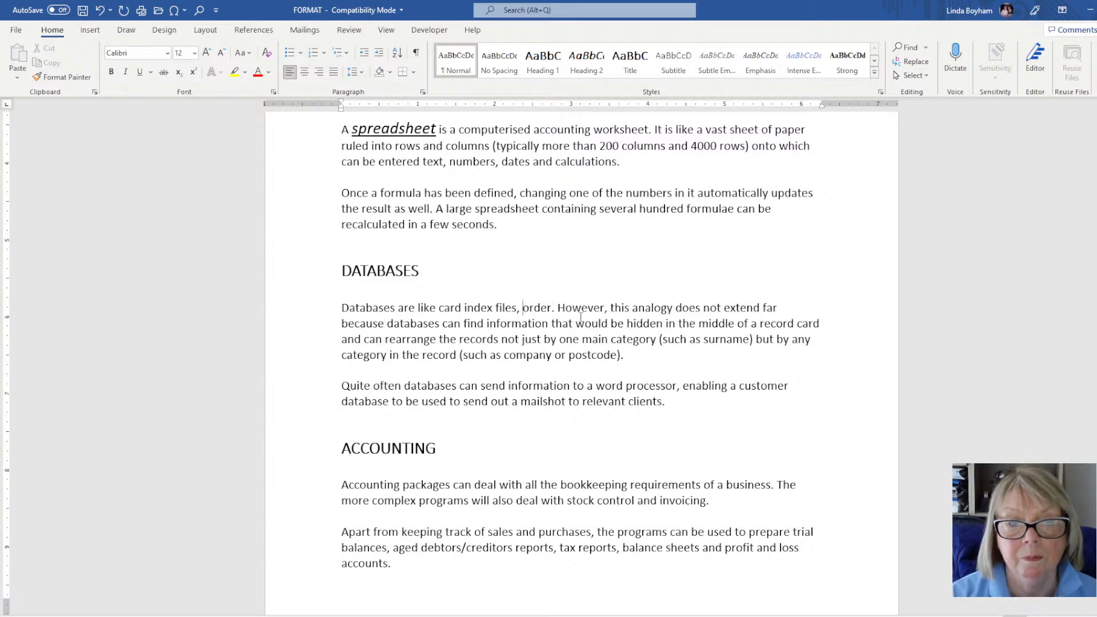
Delete the words "Databases are like card index files," backwards to the start of the first DATABASES paragraph
key(ctrl+BackSpace)
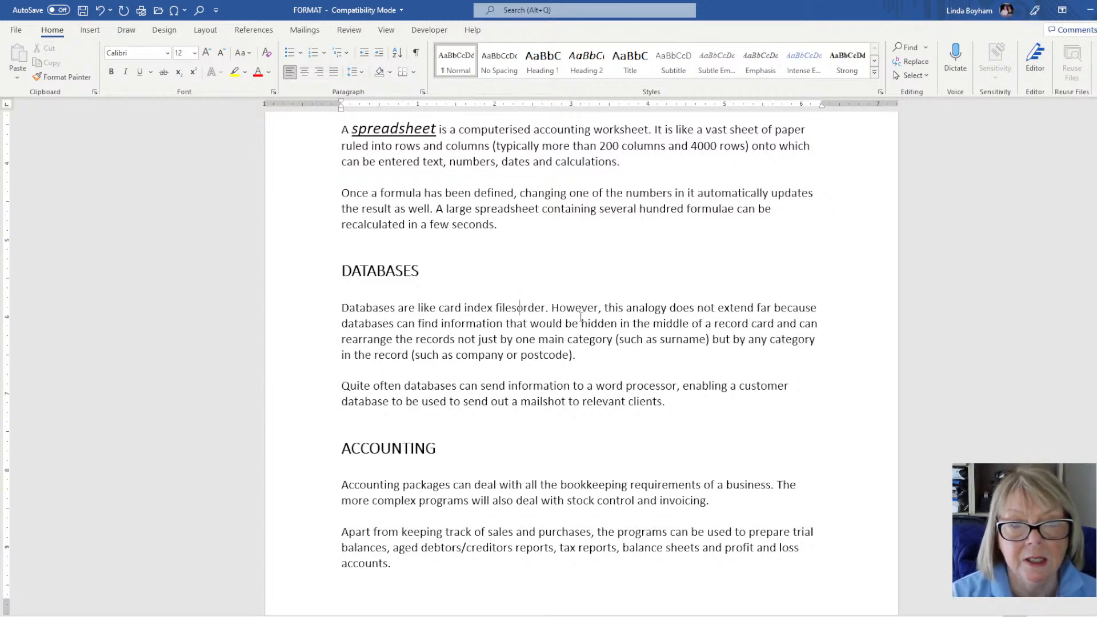
key(ctrl+BackSpace)
key(ctrl+BackSpace)
key(ctrl+BackSpace)
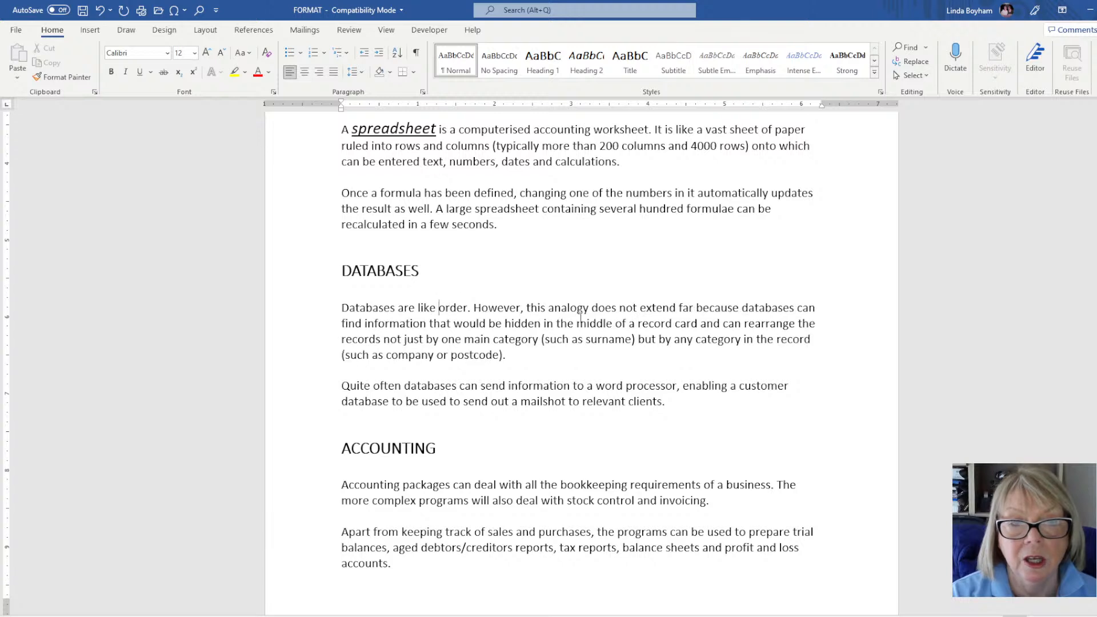
key(ctrl+BackSpace)
key(ctrl+BackSpace)
key(ctrl+BackSpace)
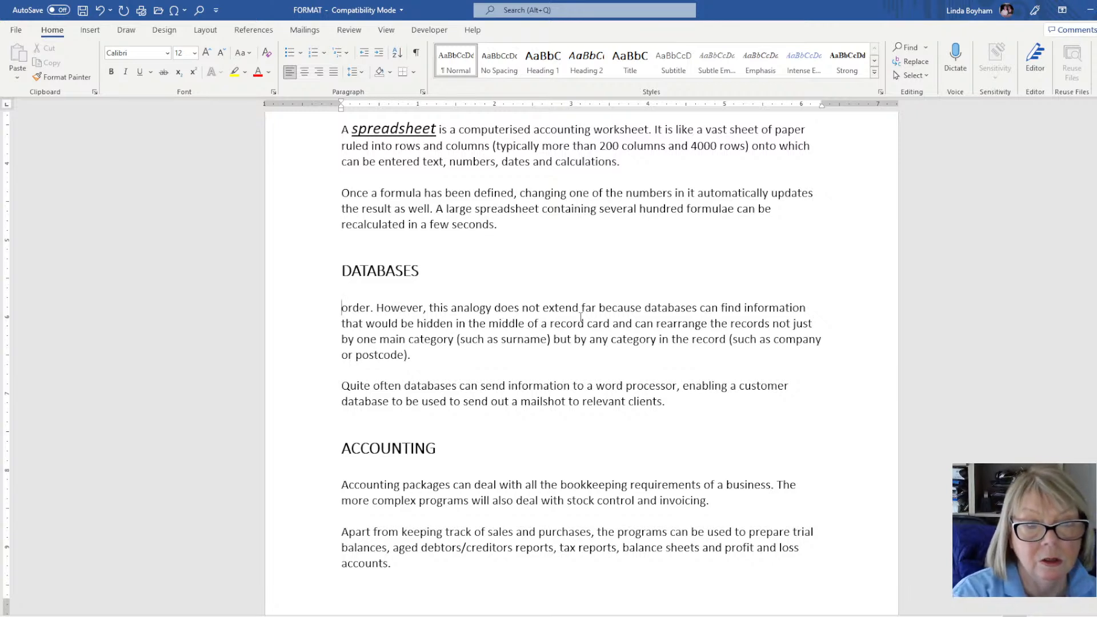
Undo the latest word deletions in the first DATABASES paragraph until "Databases are like card index files," and "particular" are restored
key(ctrl+z)
key(ctrl+z)
key(ctrl+z)
key(ctrl+z)
key(ctrl+z)
key(ctrl+z)
key(ctrl+z)
key(ctrl+z)
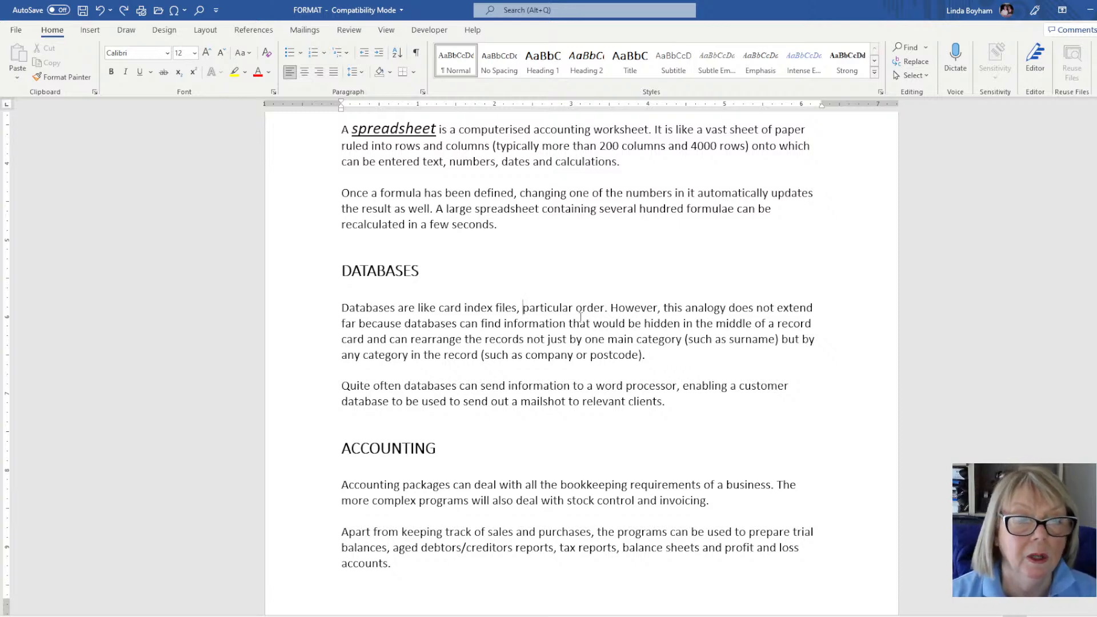
Delete the text from "However, this analogy" to "middle of a record" under DATABASES, undo the deletion, and clear the selection
click(343, 308)
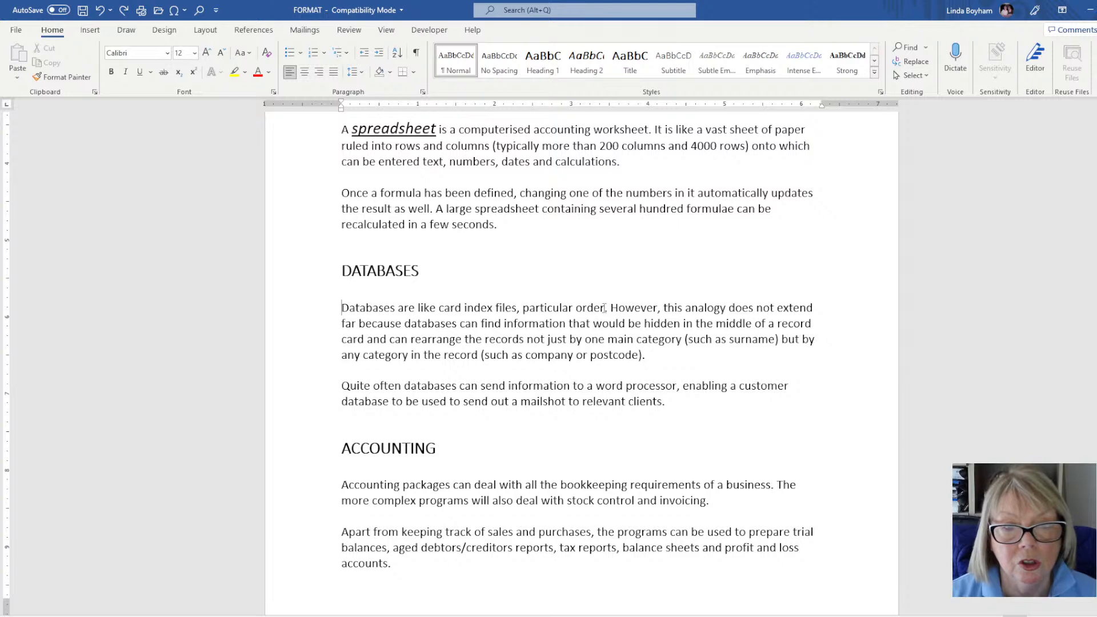
drag(611, 307, 783, 321)
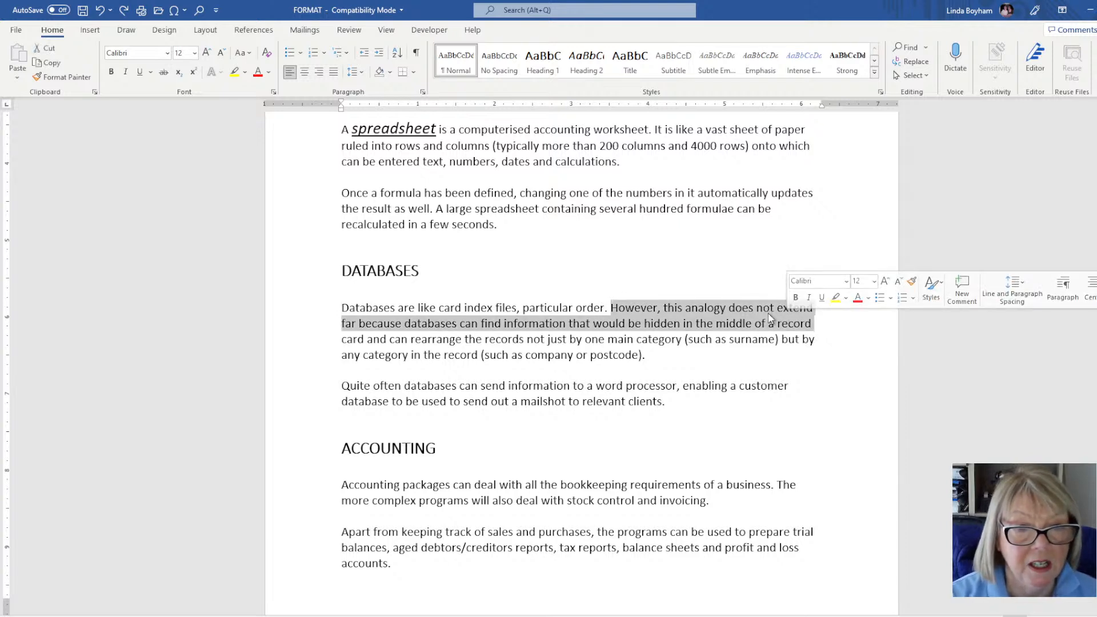
key(Delete)
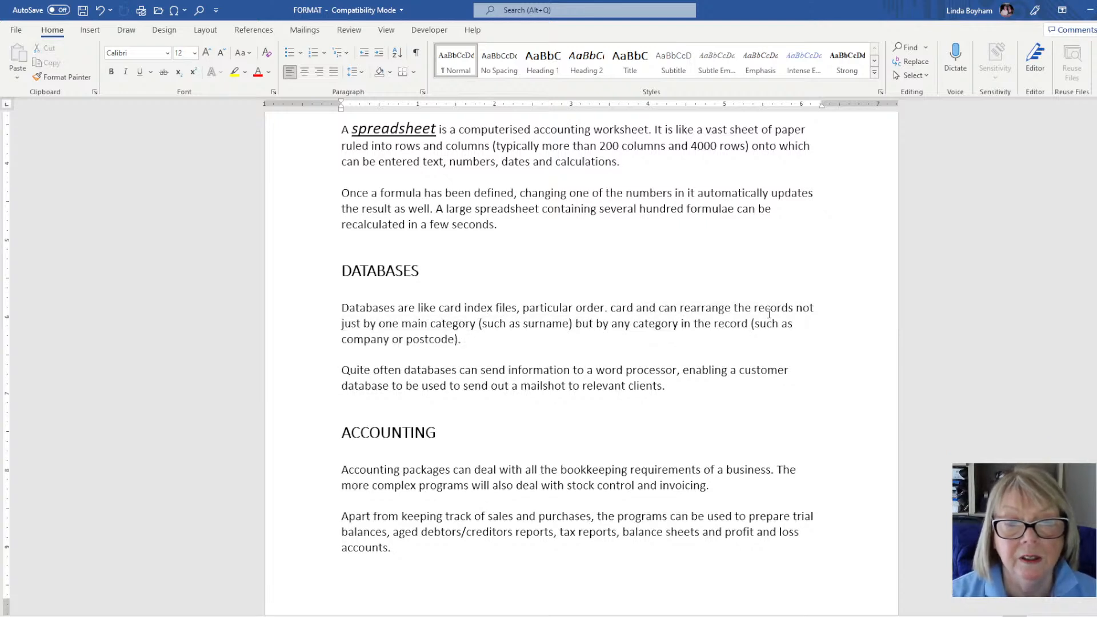
key(ctrl+z)
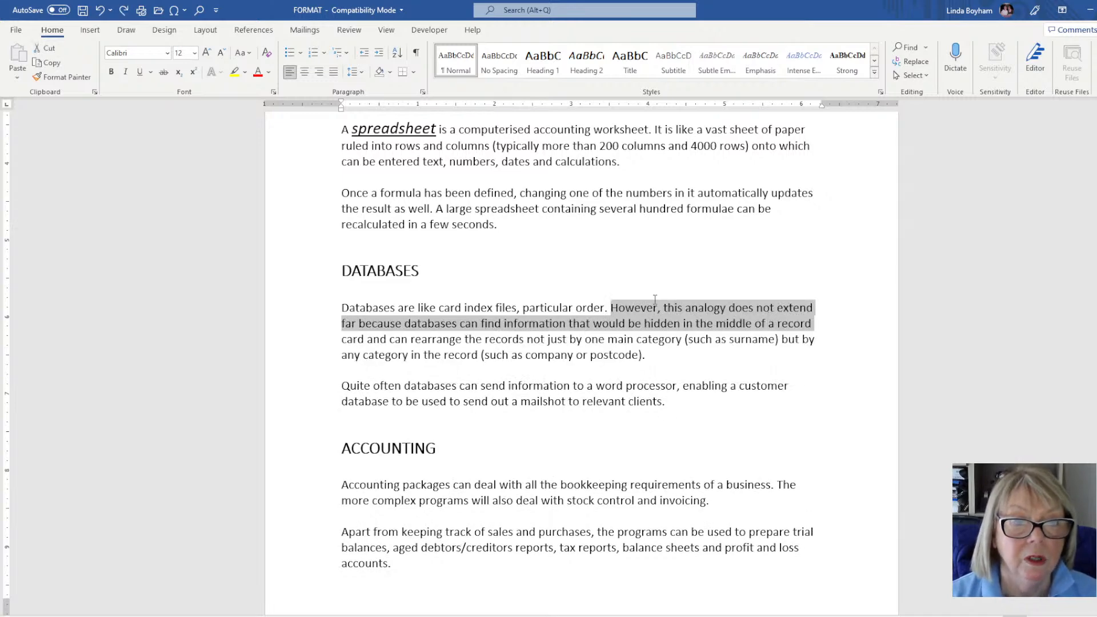
click(520, 339)
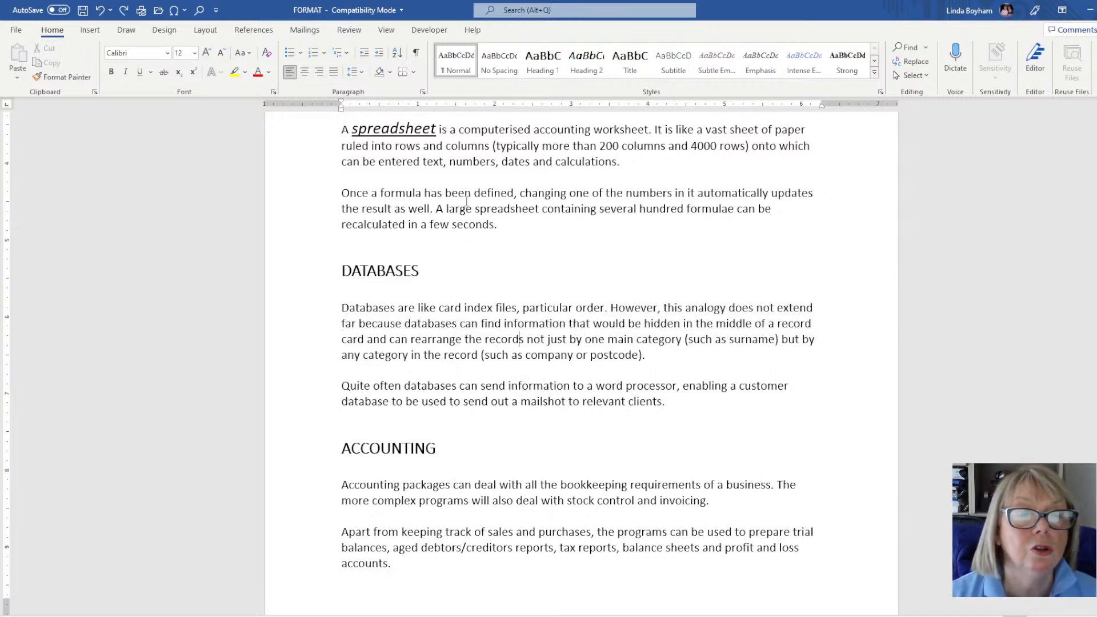
Insert a page break directly before the SPREADSHEETS heading and review the resulting first pages
scroll(467, 201, up, 5)
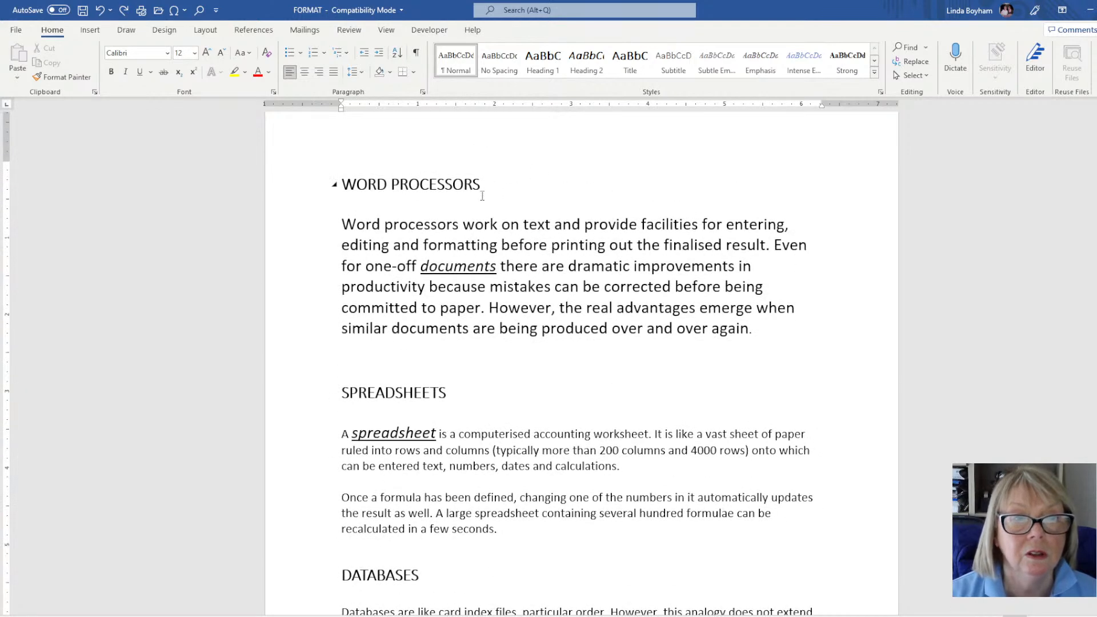
scroll(517, 186, down, 1)
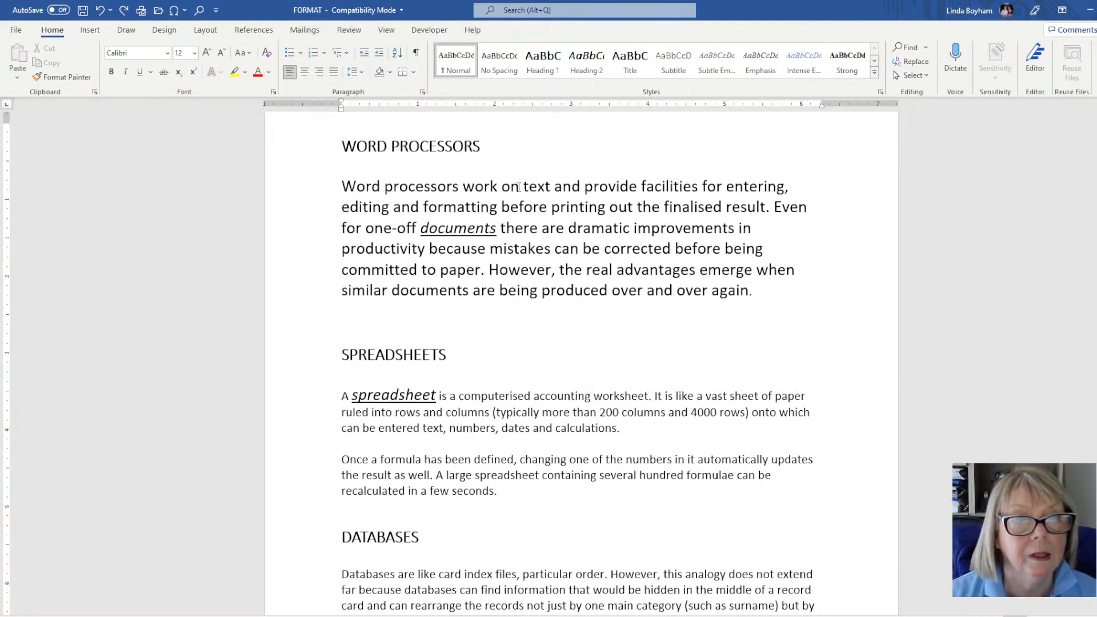
scroll(518, 187, down, 1)
scroll(509, 185, up, 2)
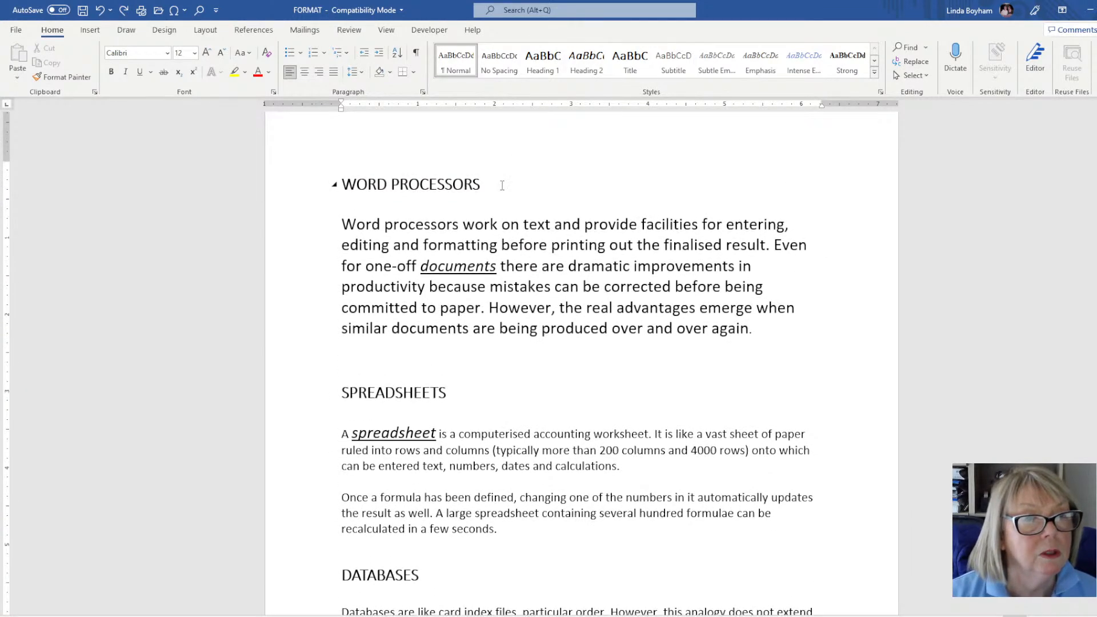
scroll(533, 309, down, 2)
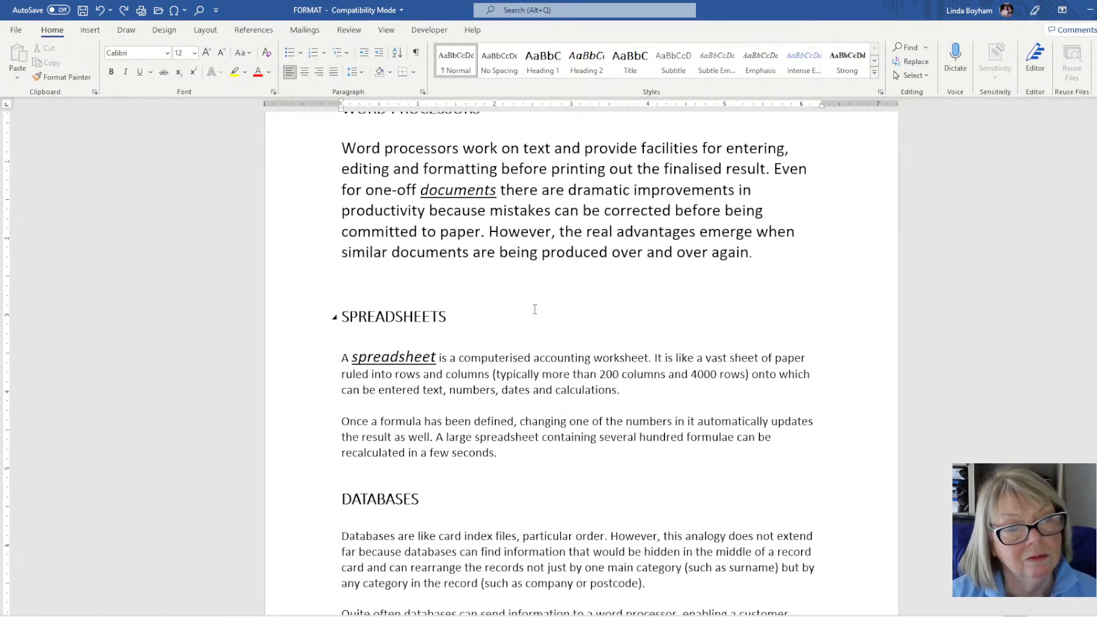
scroll(536, 309, down, 2)
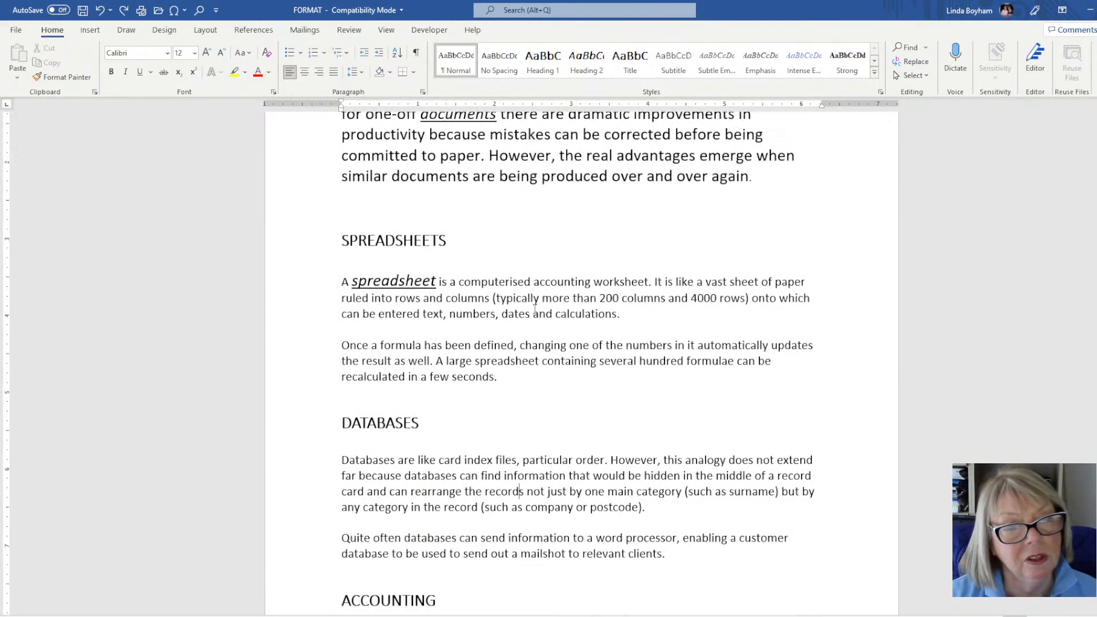
click(343, 240)
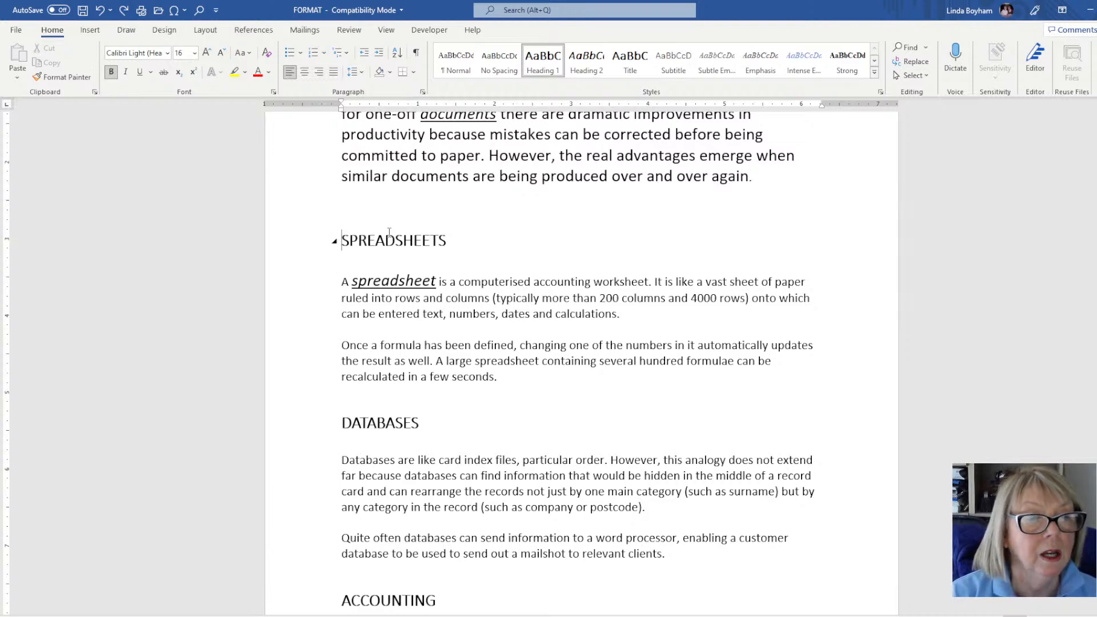
key(ctrl+Return)
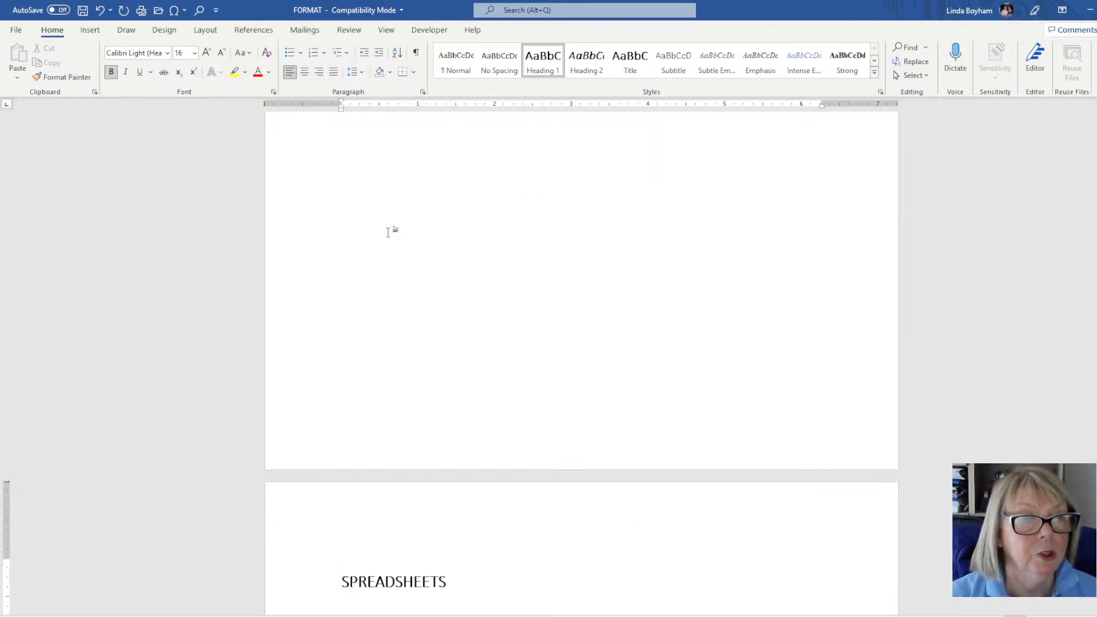
scroll(388, 232, down, 3)
scroll(388, 233, up, 2)
scroll(388, 233, up, 8)
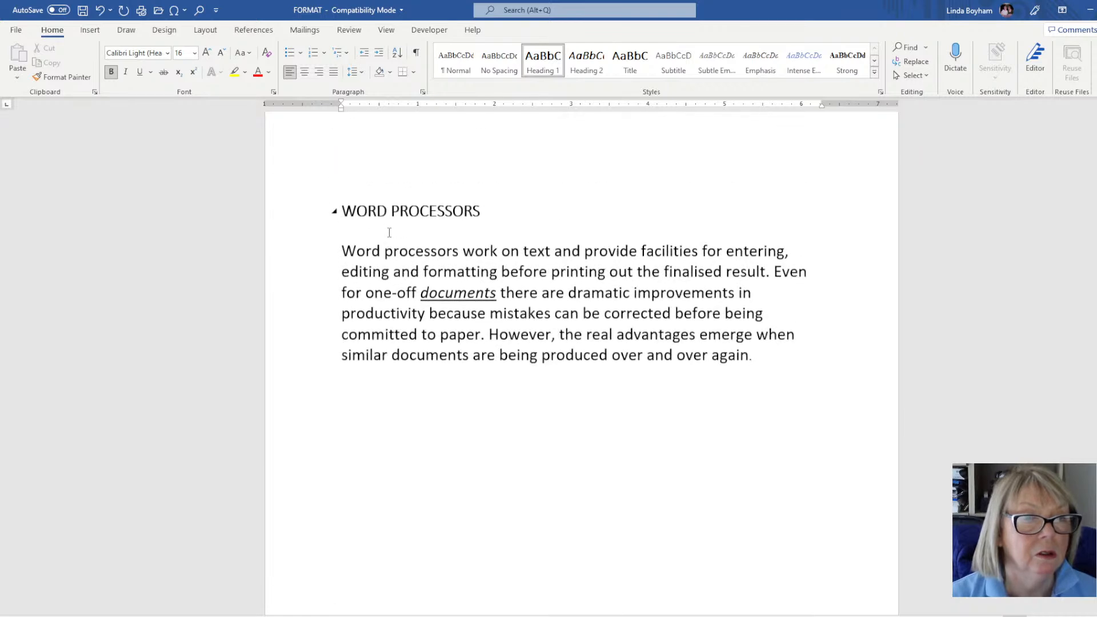
Insert page breaks directly before the DATABASES heading and the ACCOUNTING heading
scroll(389, 232, down, 10)
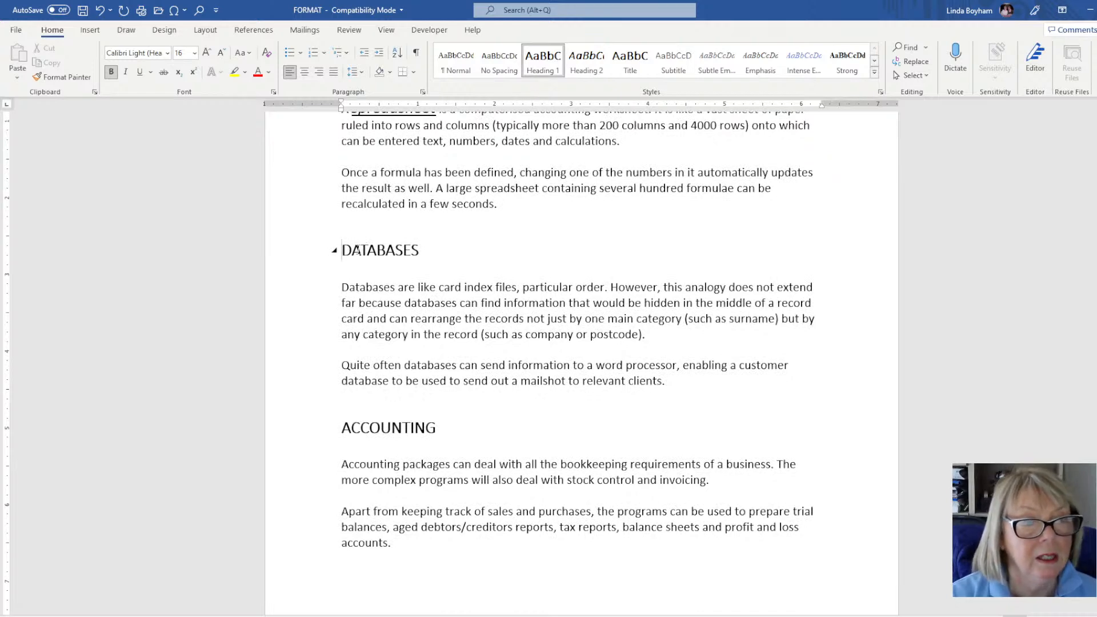
key(ctrl+Return)
scroll(358, 247, down, 4)
scroll(354, 258, down, 3)
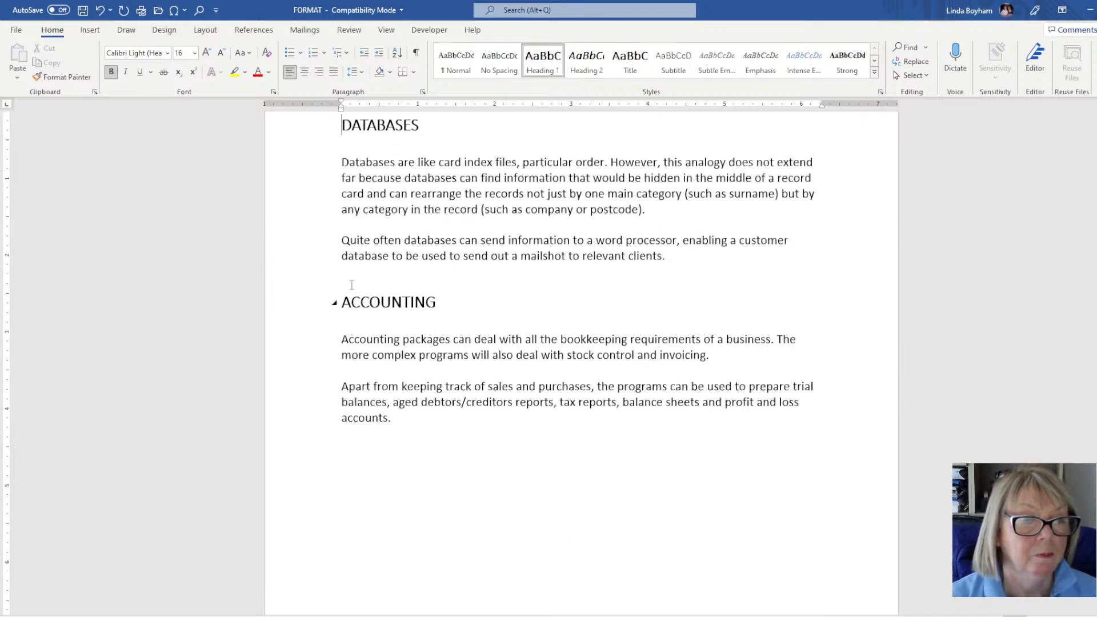
click(341, 301)
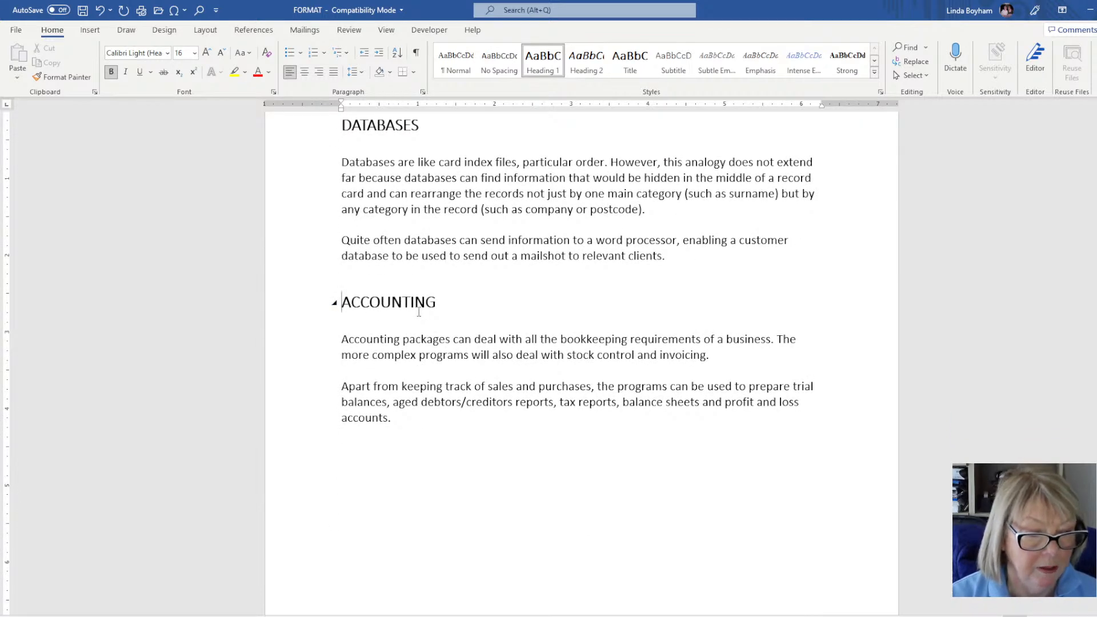
key(ctrl+Return)
Return to the first page and show the formatting marks around the WORD PROCESSORS text
scroll(418, 311, up, 12)
scroll(417, 312, up, 15)
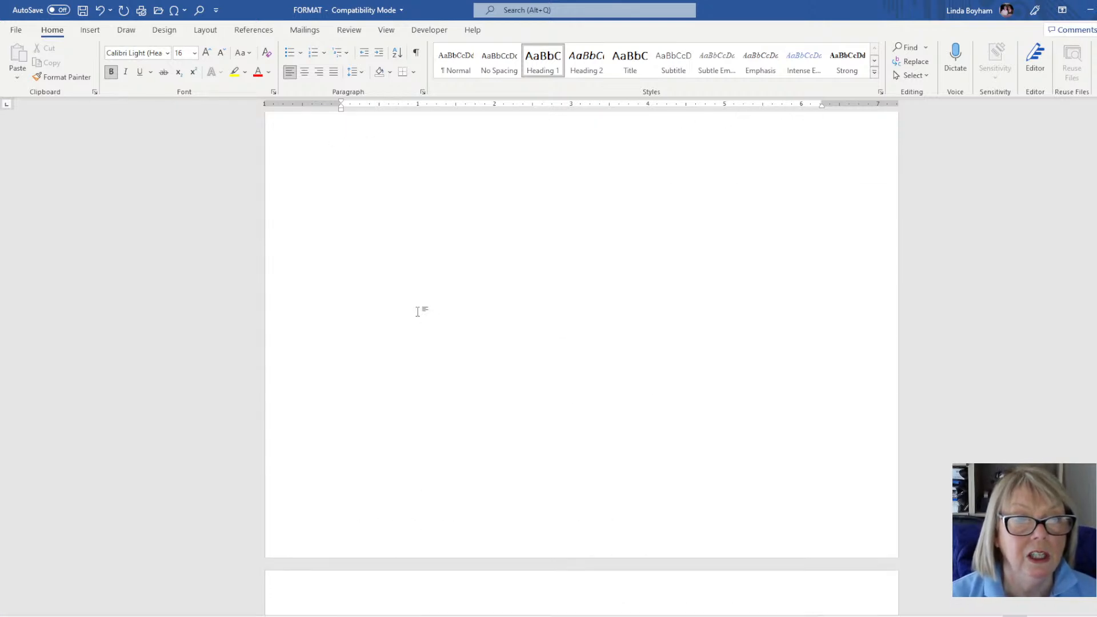
scroll(419, 312, up, 12)
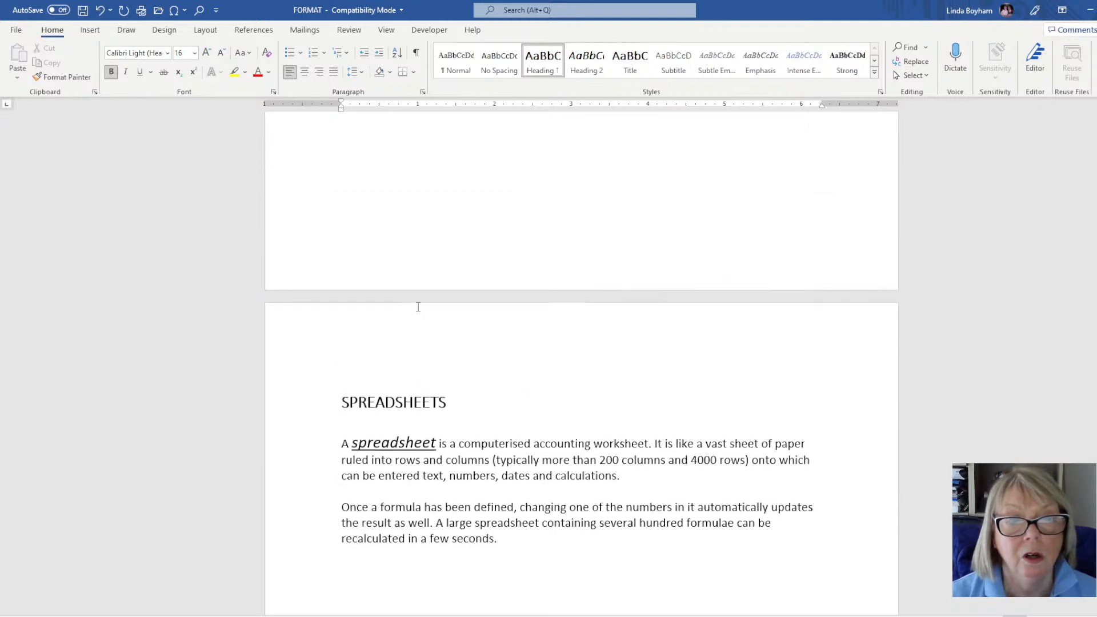
scroll(418, 307, up, 5)
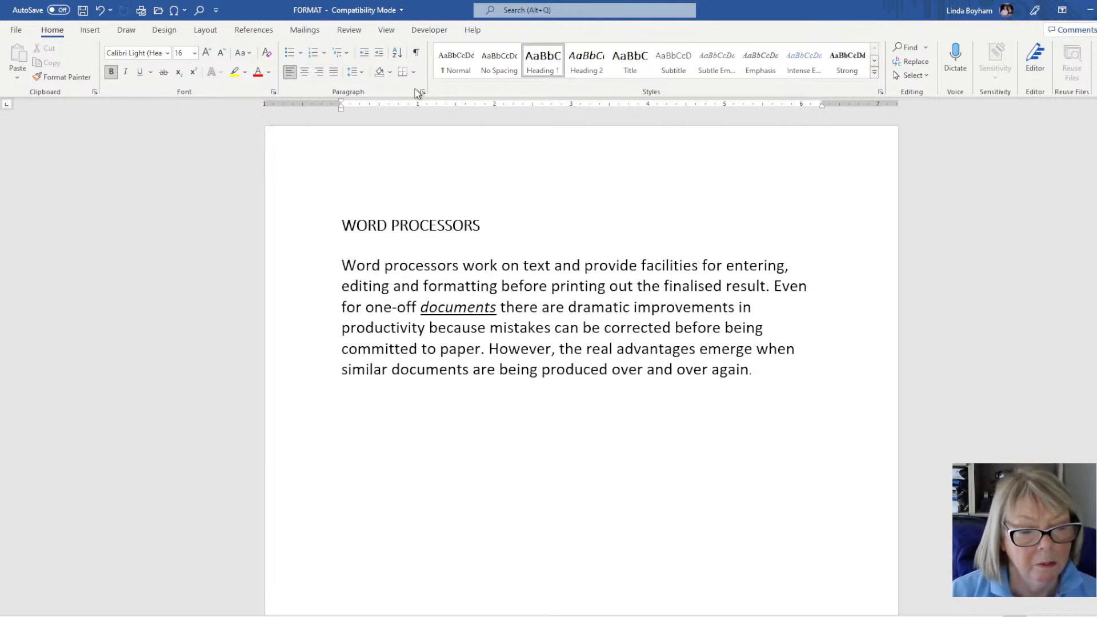
click(417, 54)
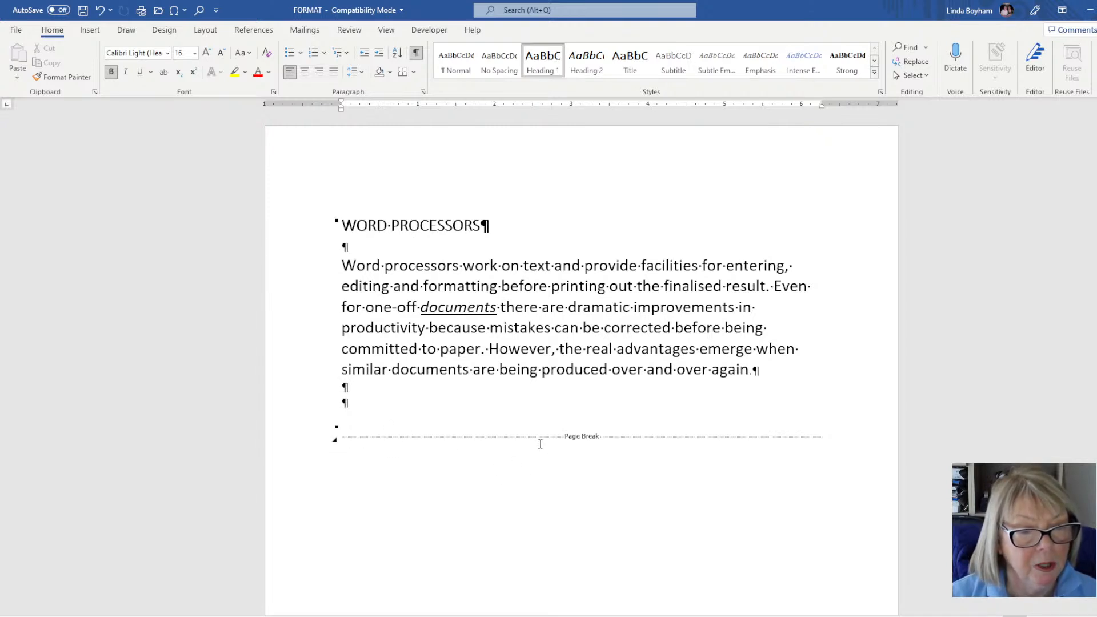
Delete the page break below the WORD PROCESSORS paragraph and undo that deletion
click(377, 444)
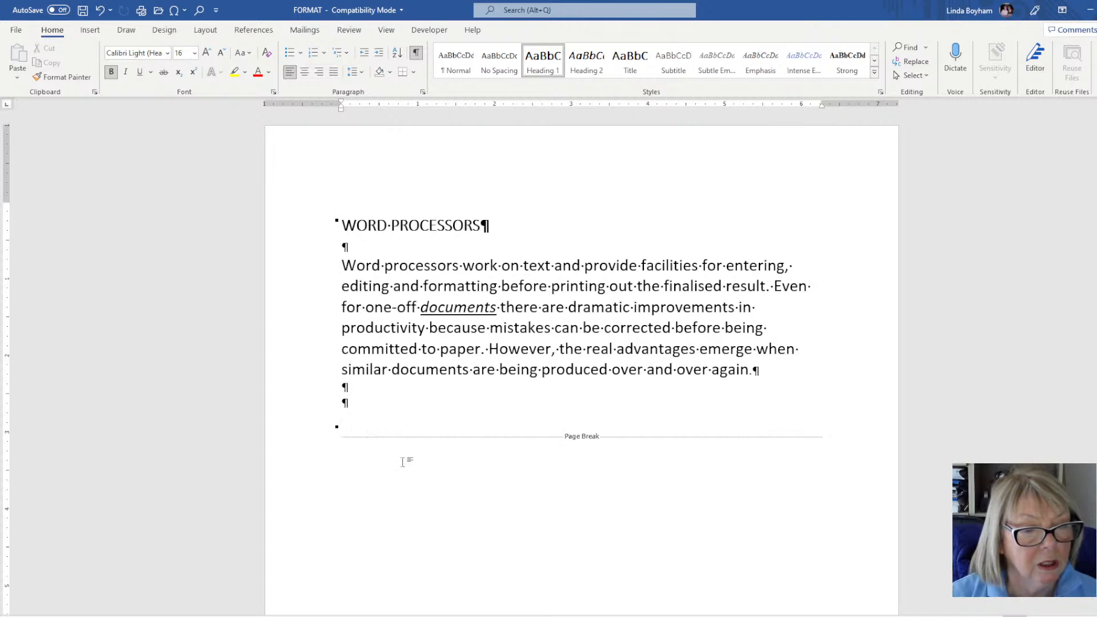
key(ctrl+z)
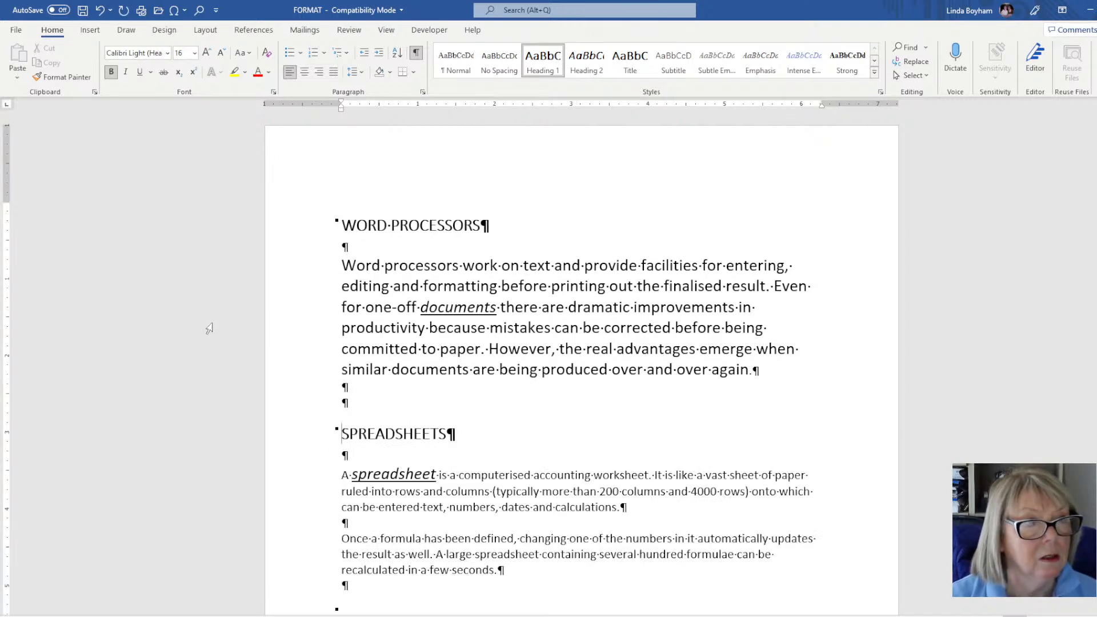
click(101, 18)
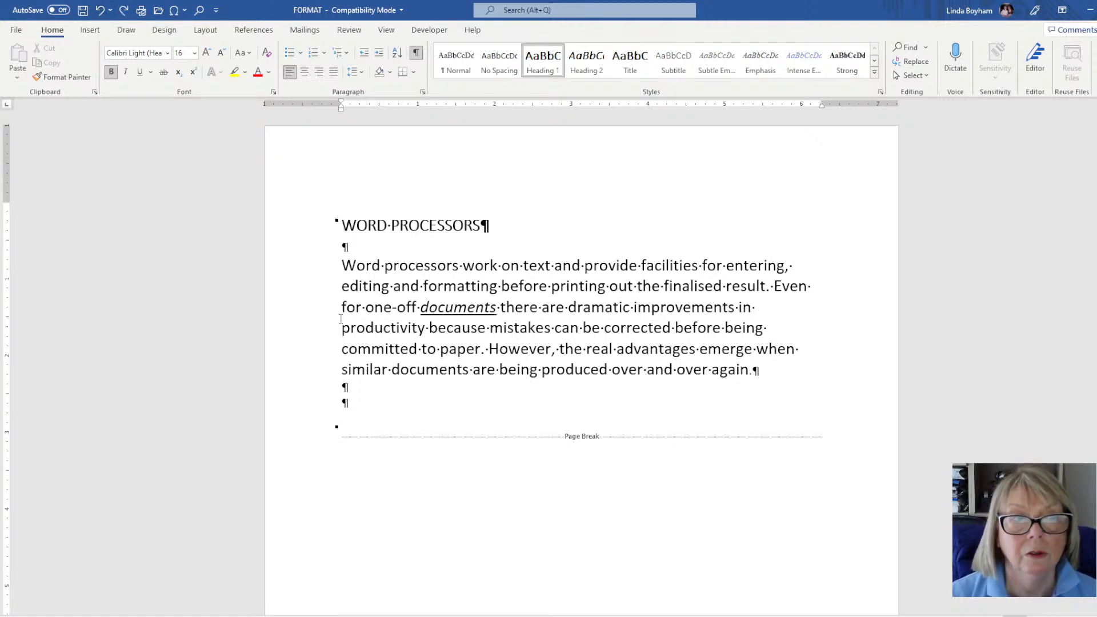
Hide the formatting marks and switch the document to Multiple Pages zoom
click(417, 52)
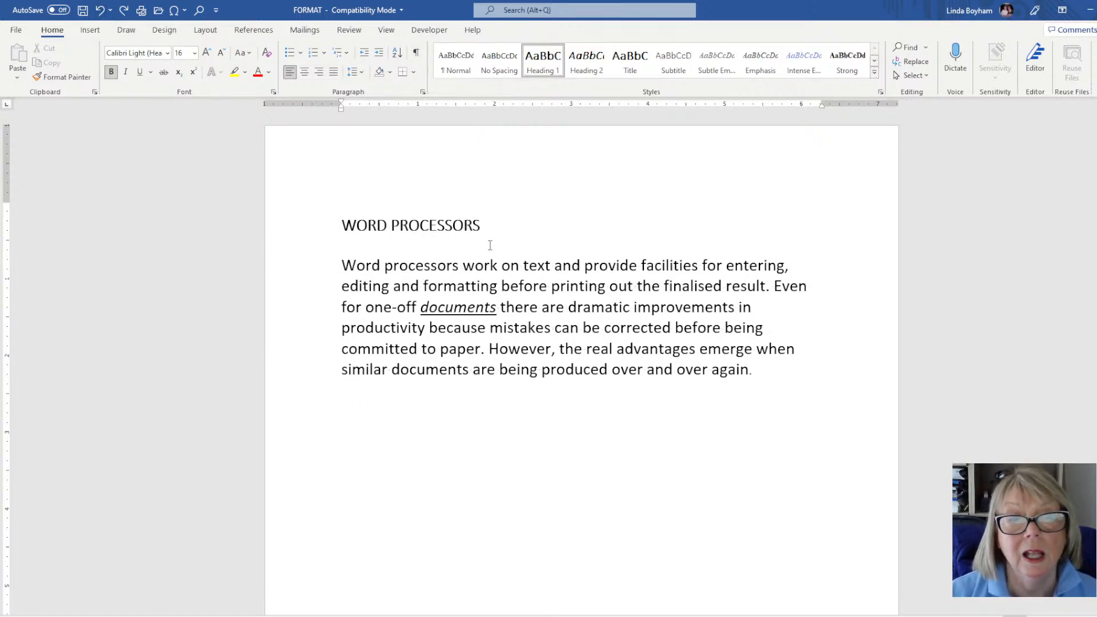
click(386, 32)
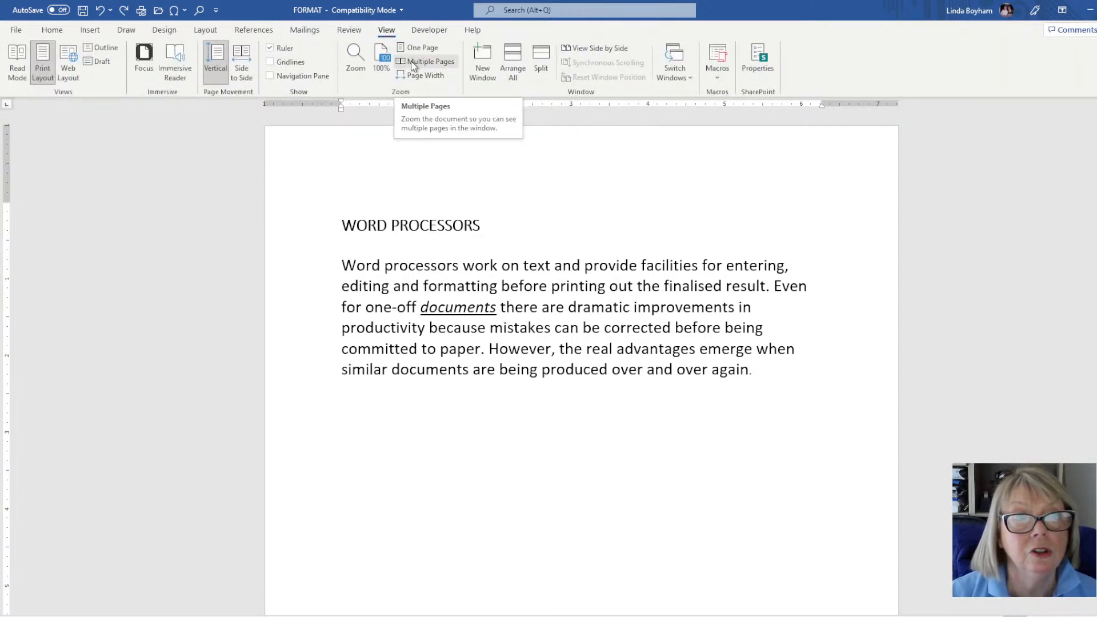
click(426, 62)
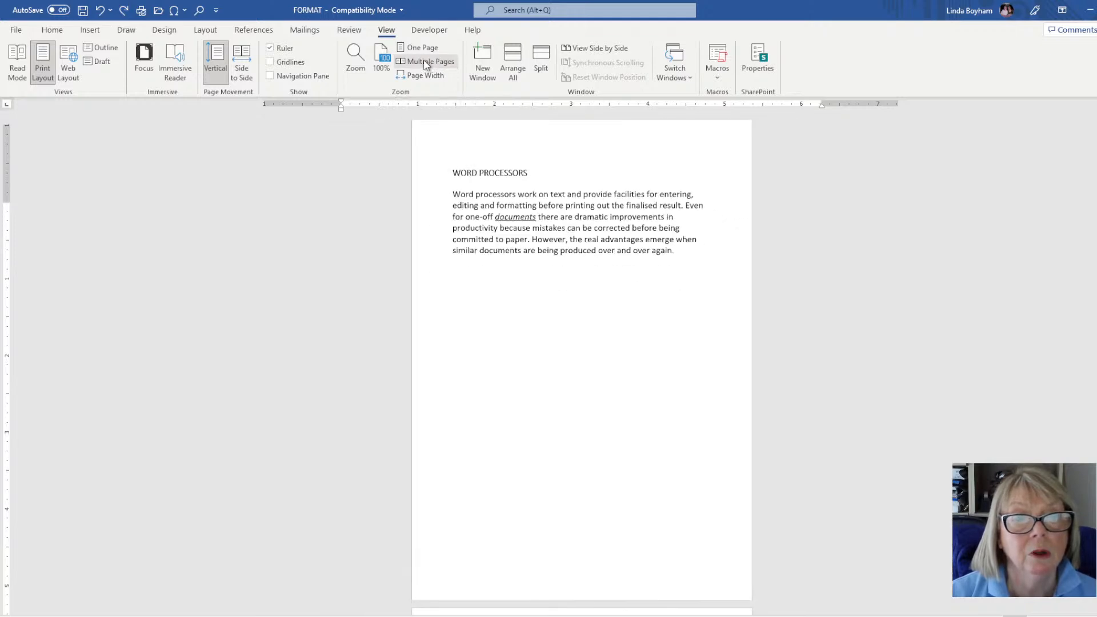
Add page numbers at the bottom of every page using the Accent Bar 1 design
scroll(462, 234, down, 4)
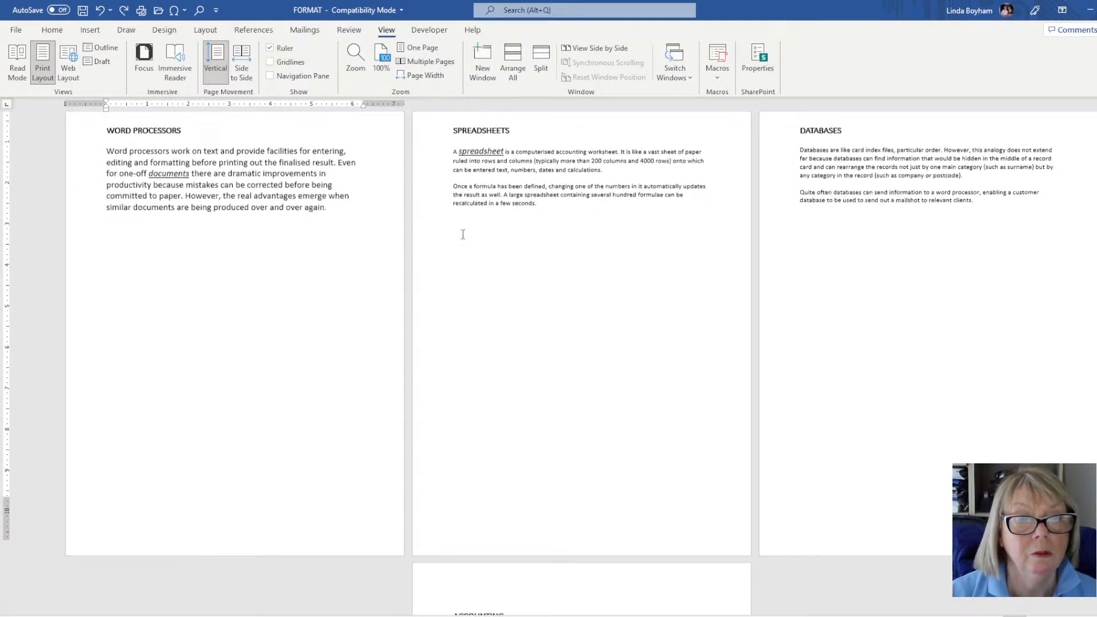
scroll(463, 234, up, 4)
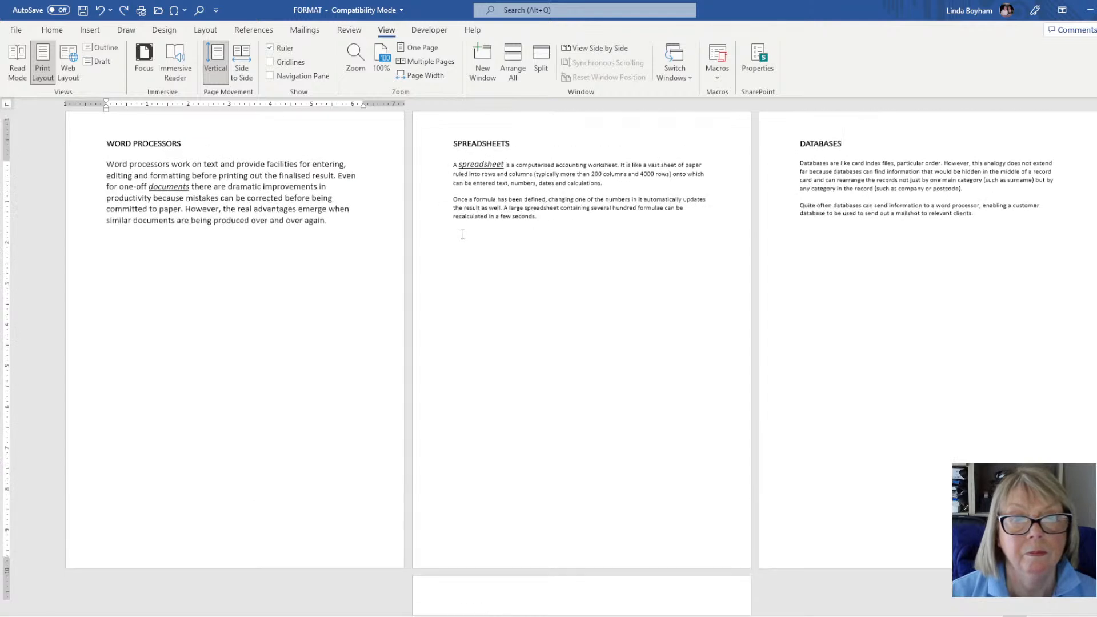
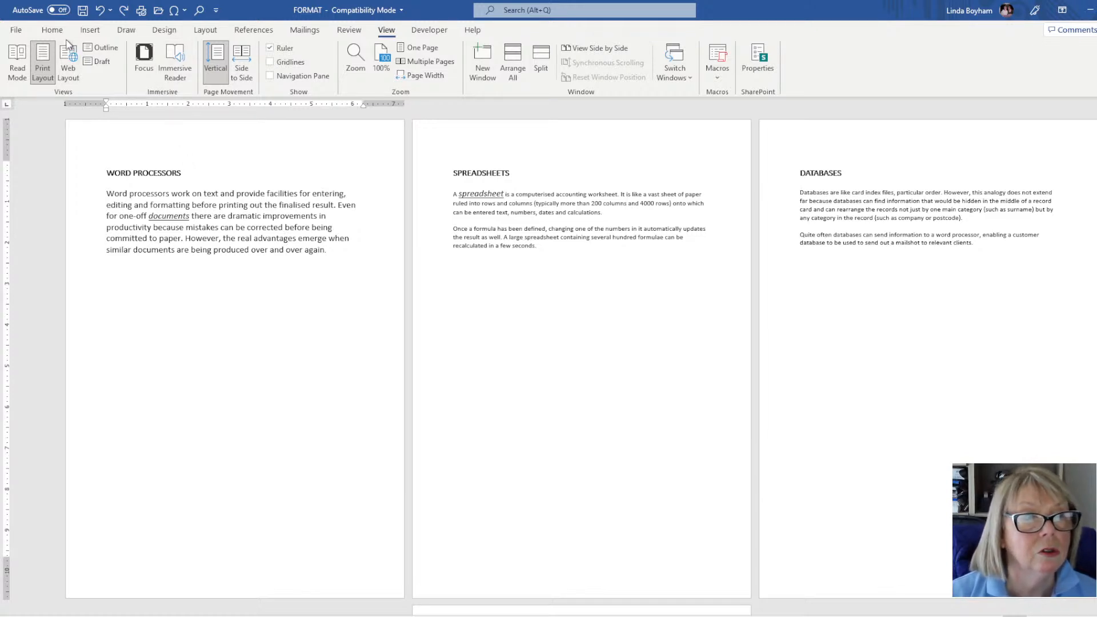
click(90, 31)
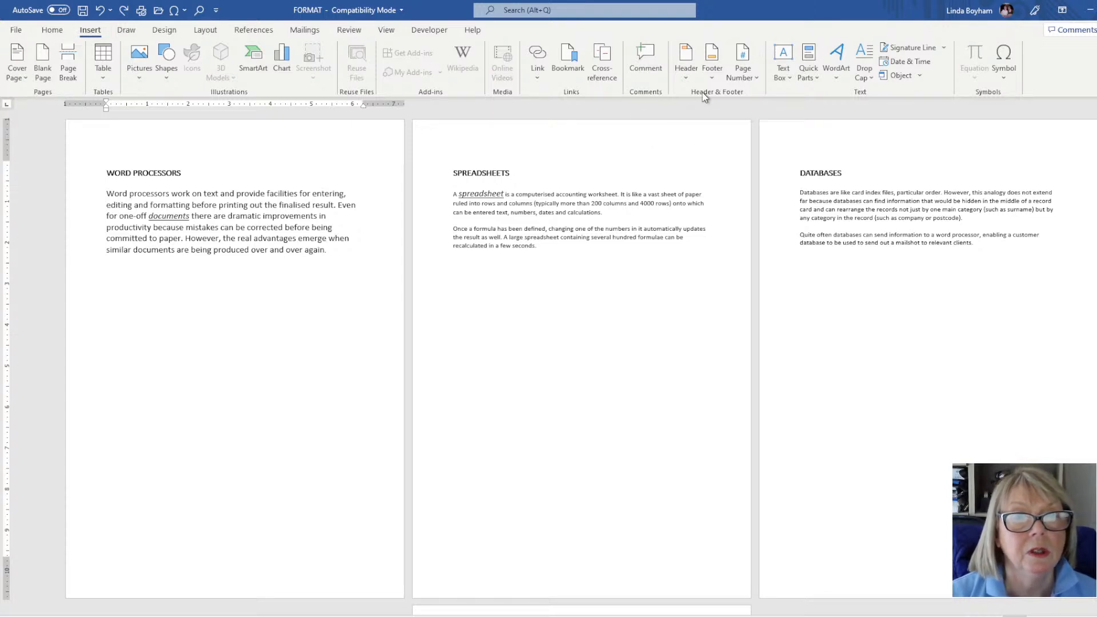
click(747, 75)
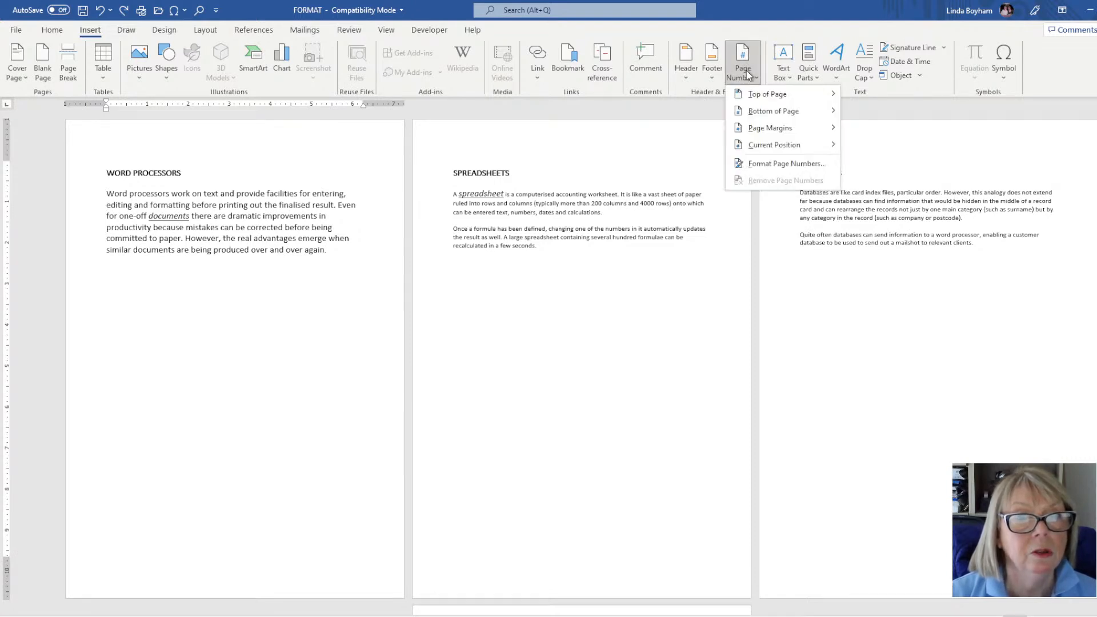
mouse_move(754, 111)
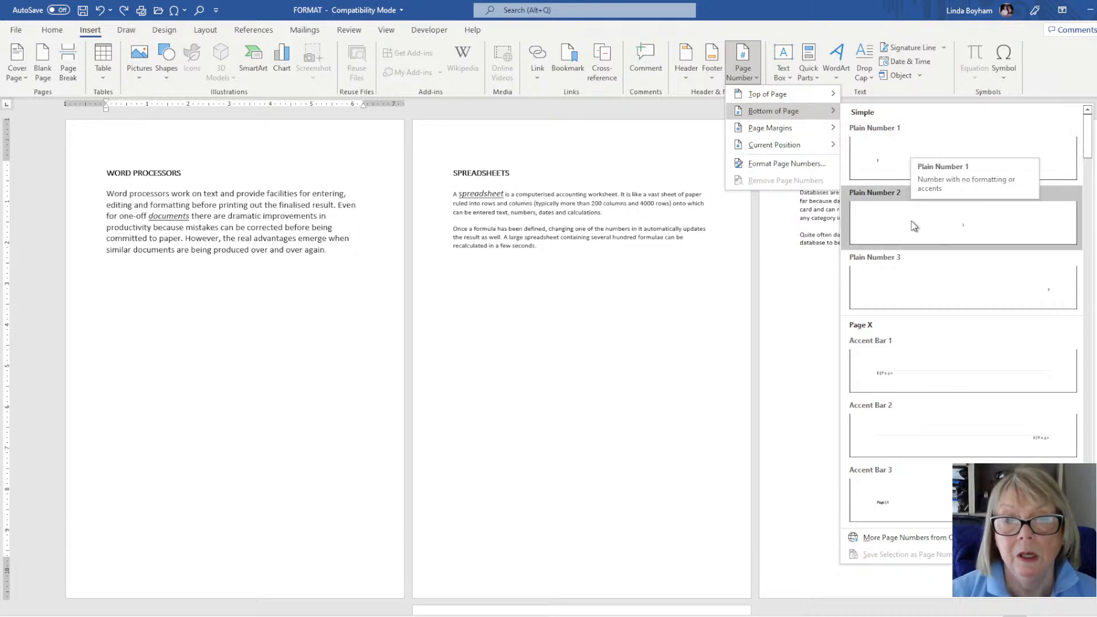
click(908, 357)
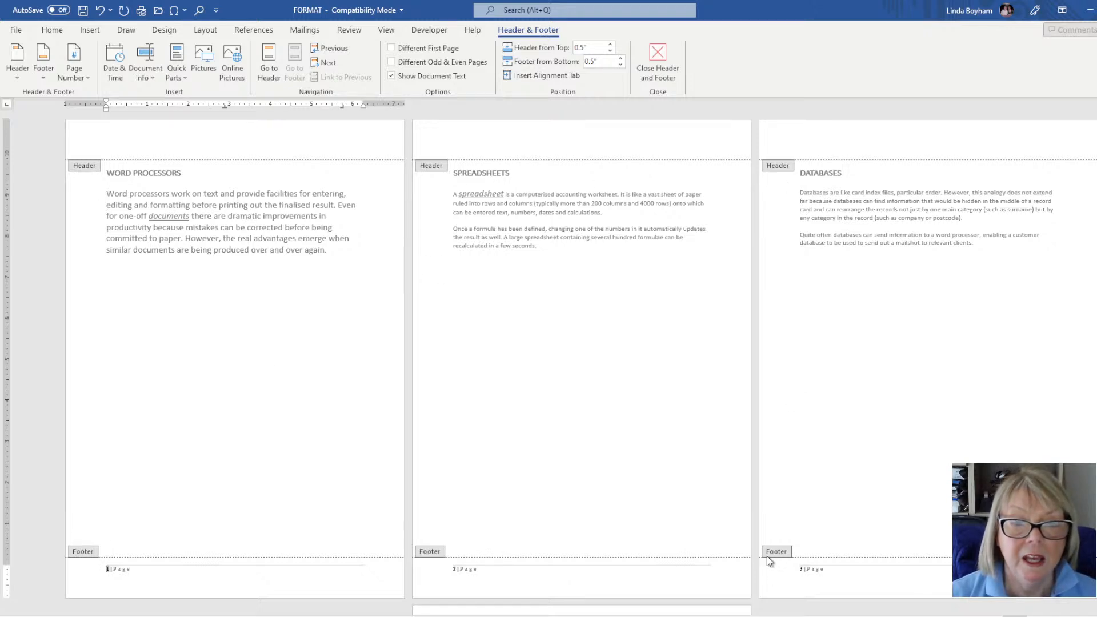
scroll(721, 421, down, 3)
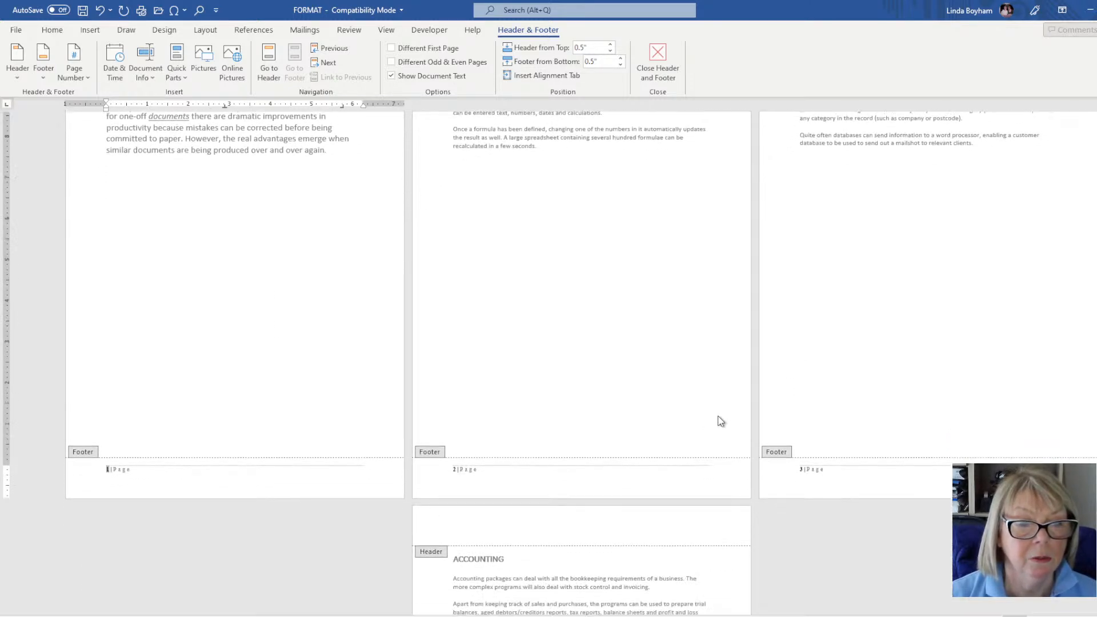
scroll(760, 358, up, 3)
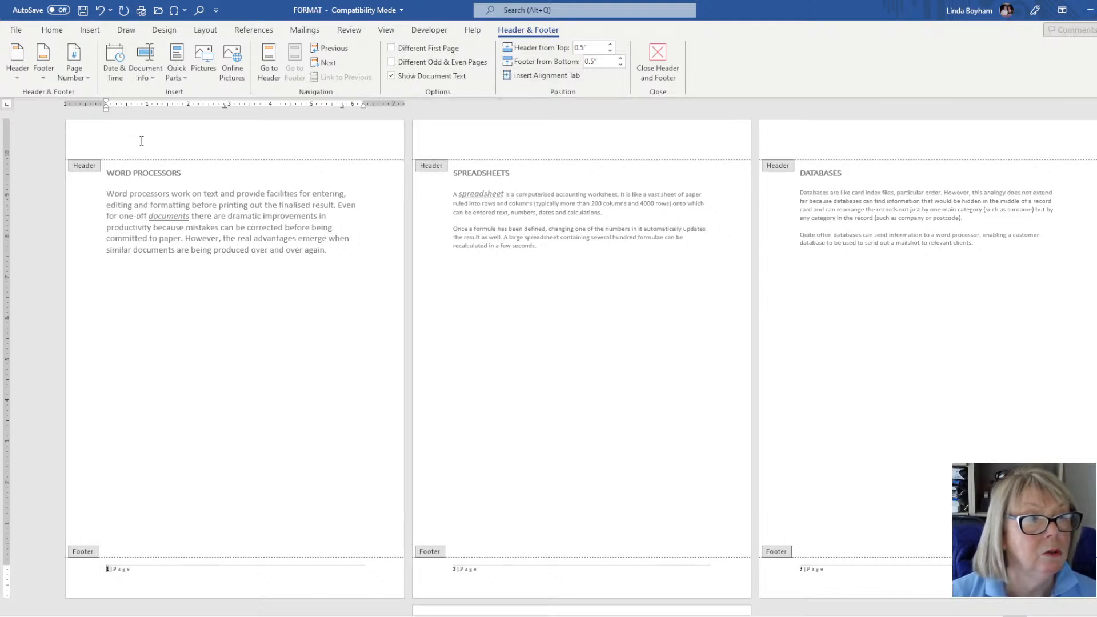
Insert the Logo picture into the page header and shrink it to about 2.04 inches square
click(322, 138)
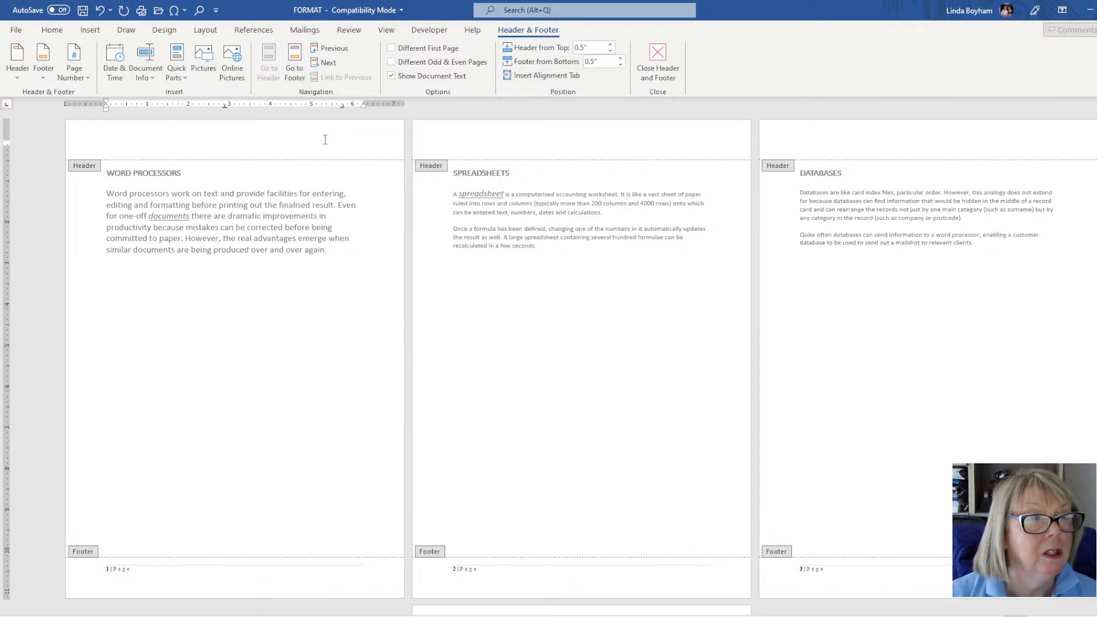
click(90, 31)
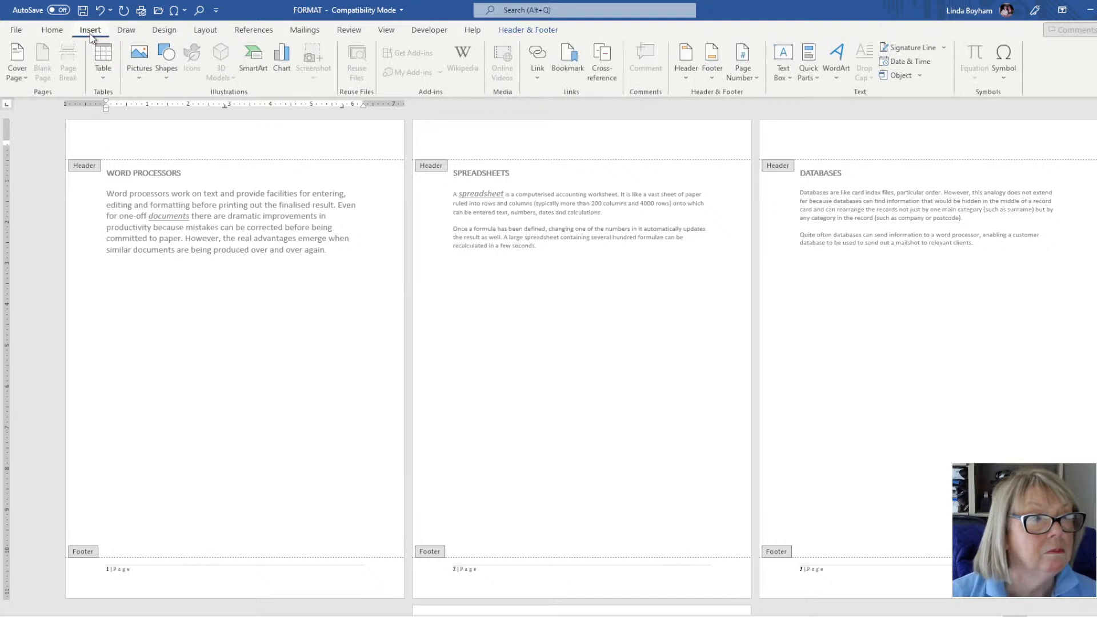
click(137, 75)
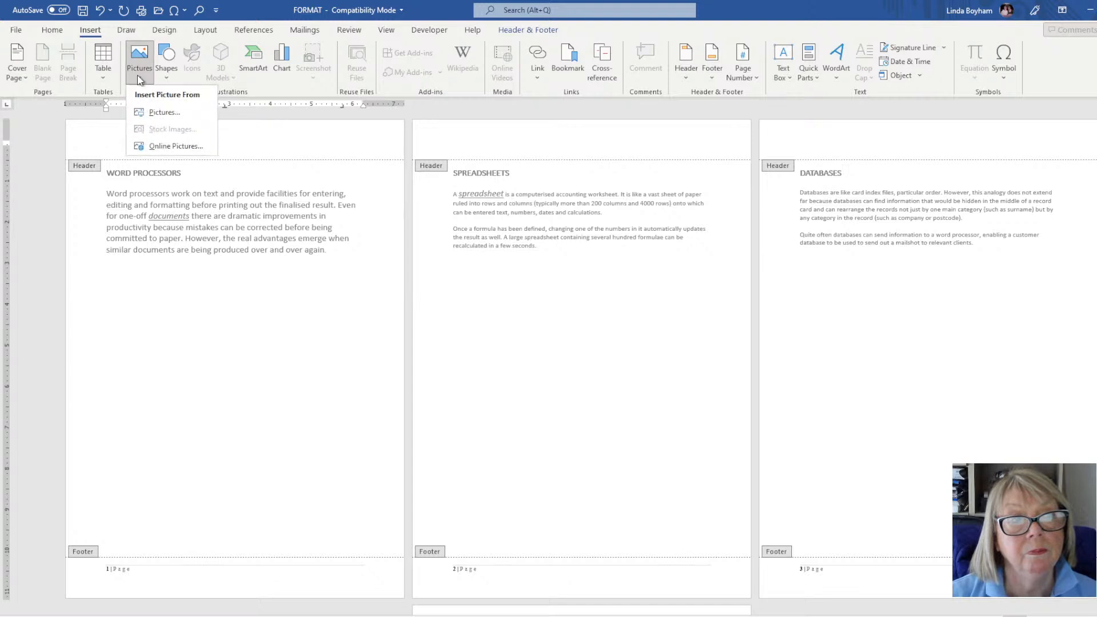
click(163, 112)
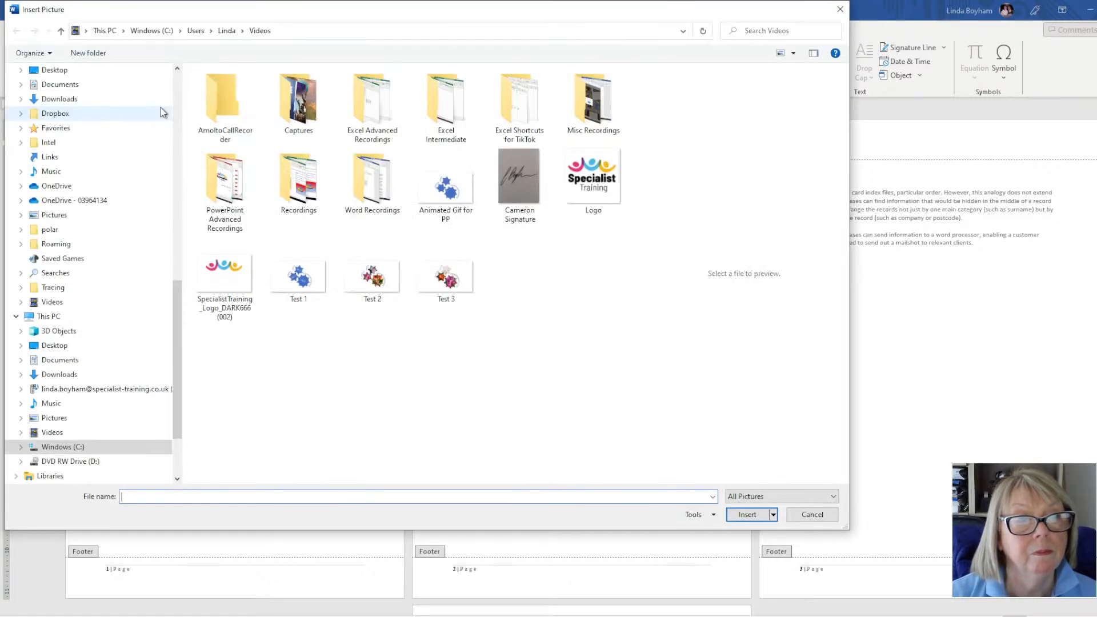
double_click(597, 196)
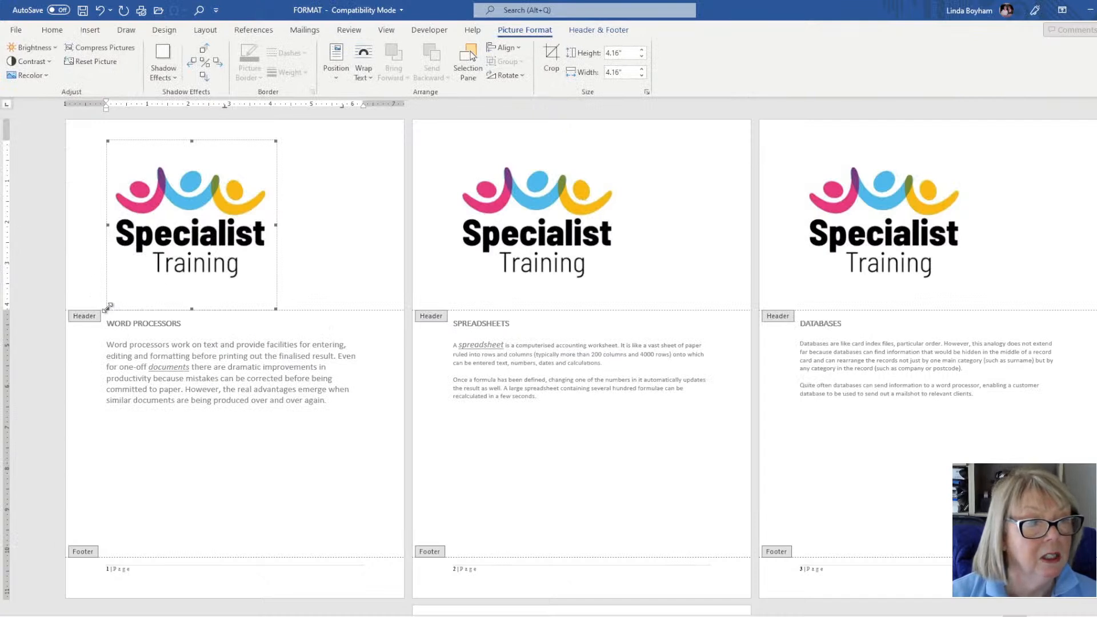
drag(108, 307, 195, 221)
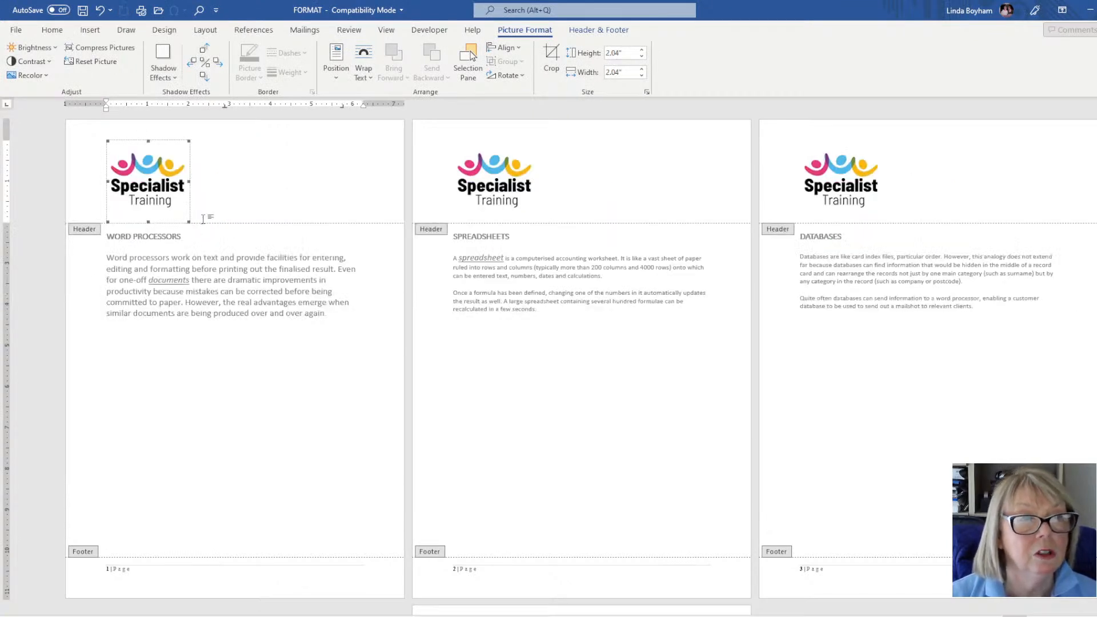
Right-align the header logo, reduce its size slightly further and return to editing the document body
click(52, 33)
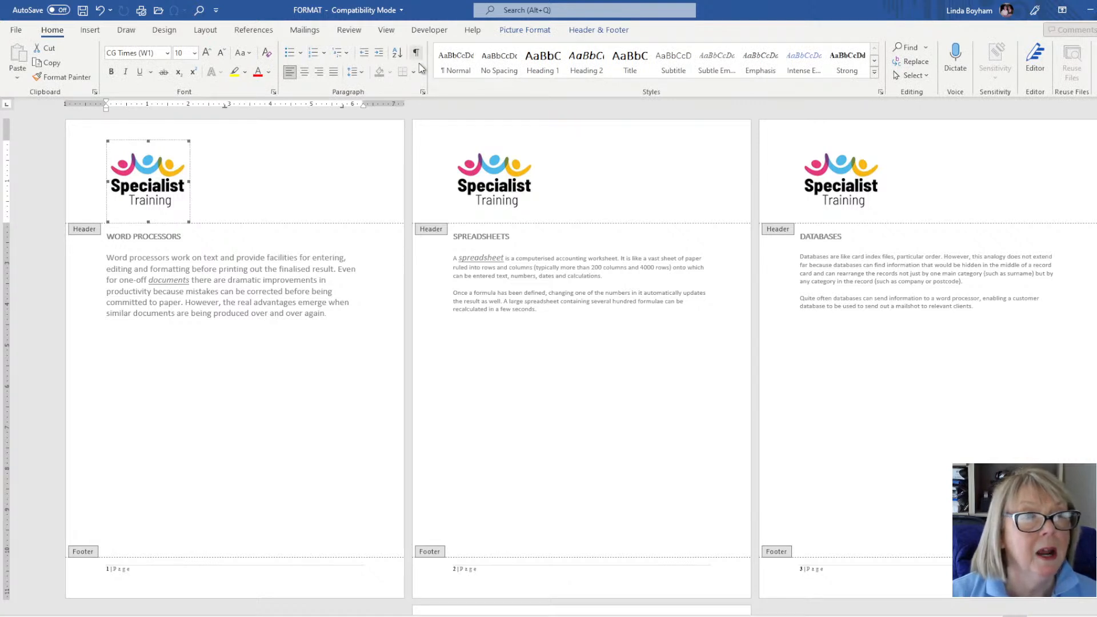
click(319, 72)
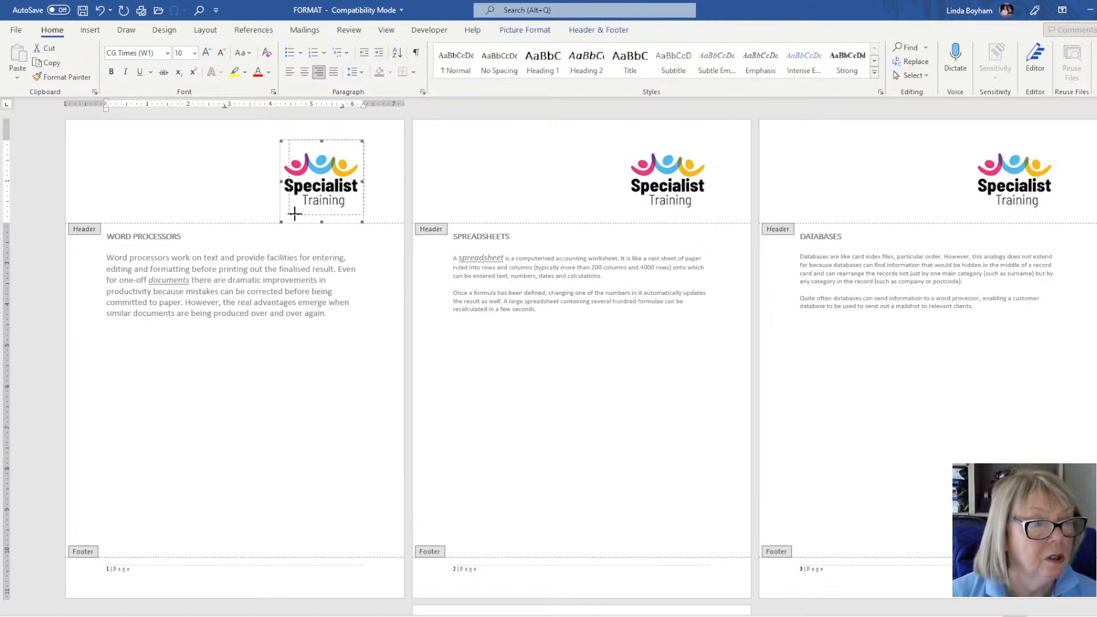
drag(298, 219, 297, 220)
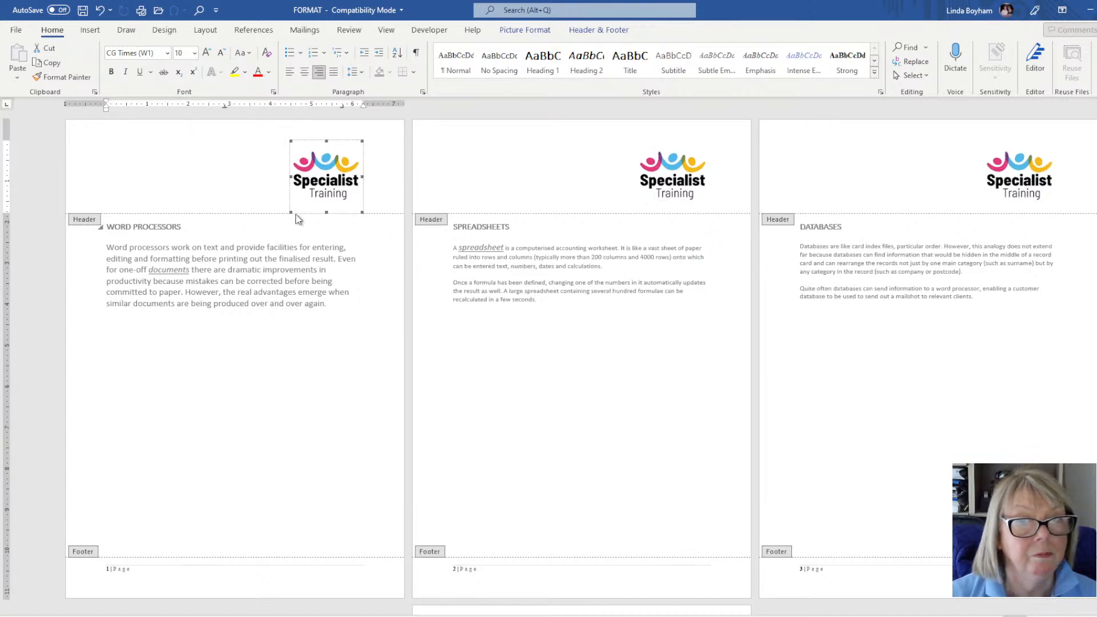
double_click(308, 328)
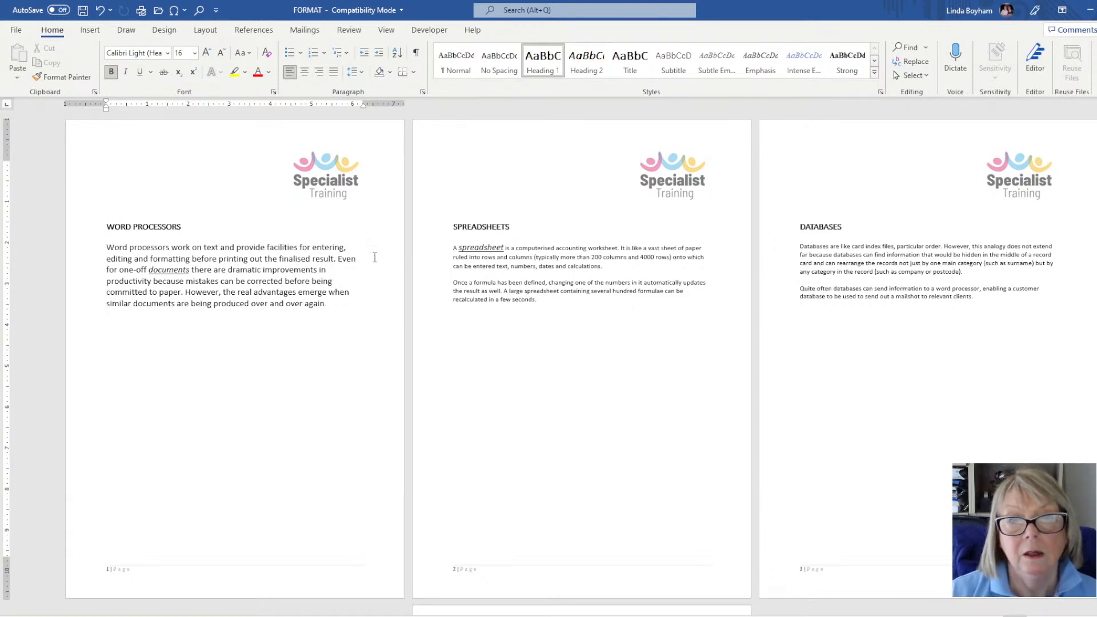
scroll(378, 266, down, 1)
scroll(377, 266, down, 3)
scroll(380, 266, up, 4)
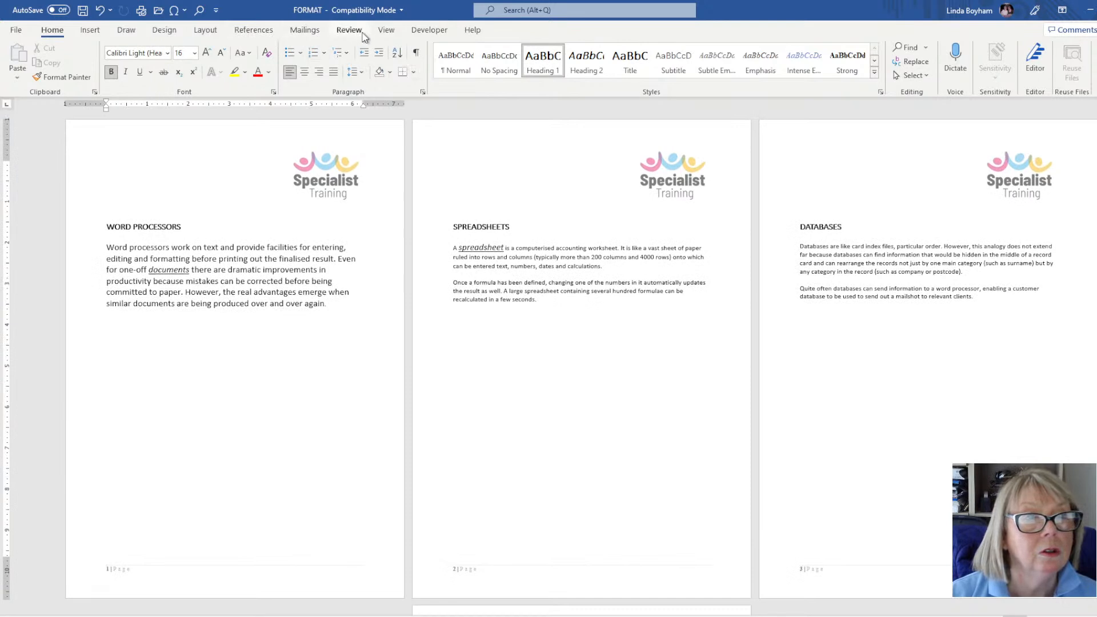
Show the document's heading navigation and set the zoom to One Page
click(390, 32)
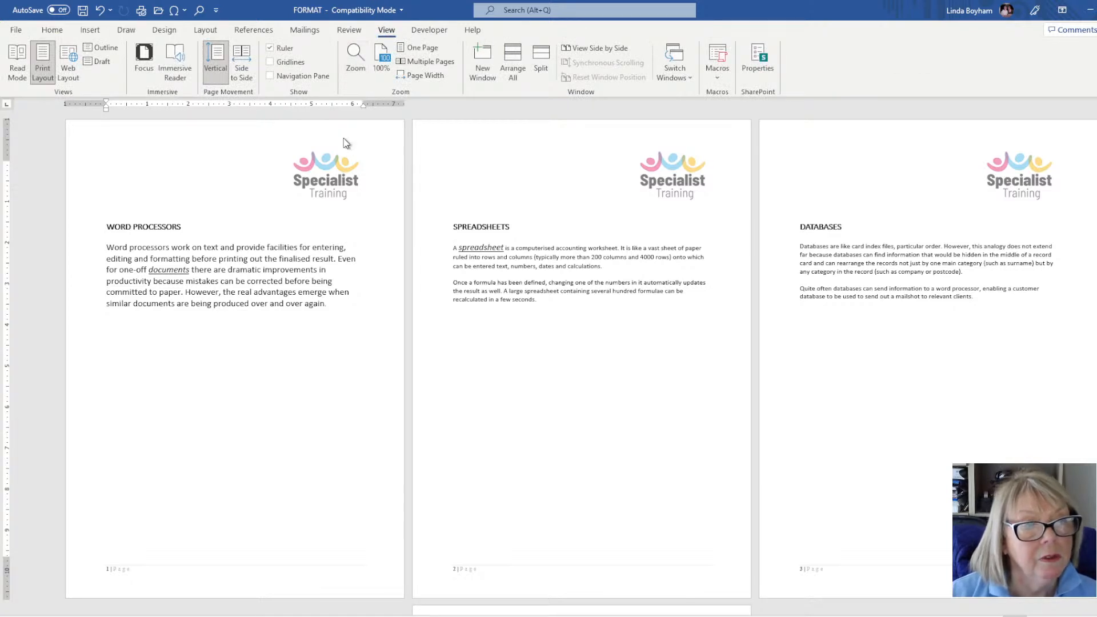
click(271, 78)
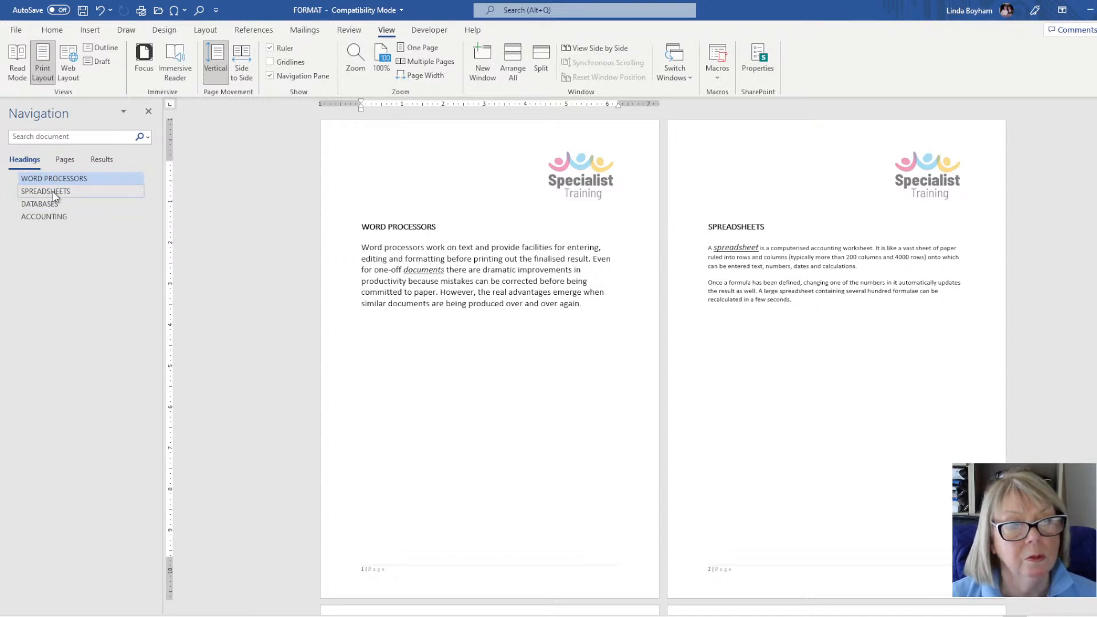
click(431, 52)
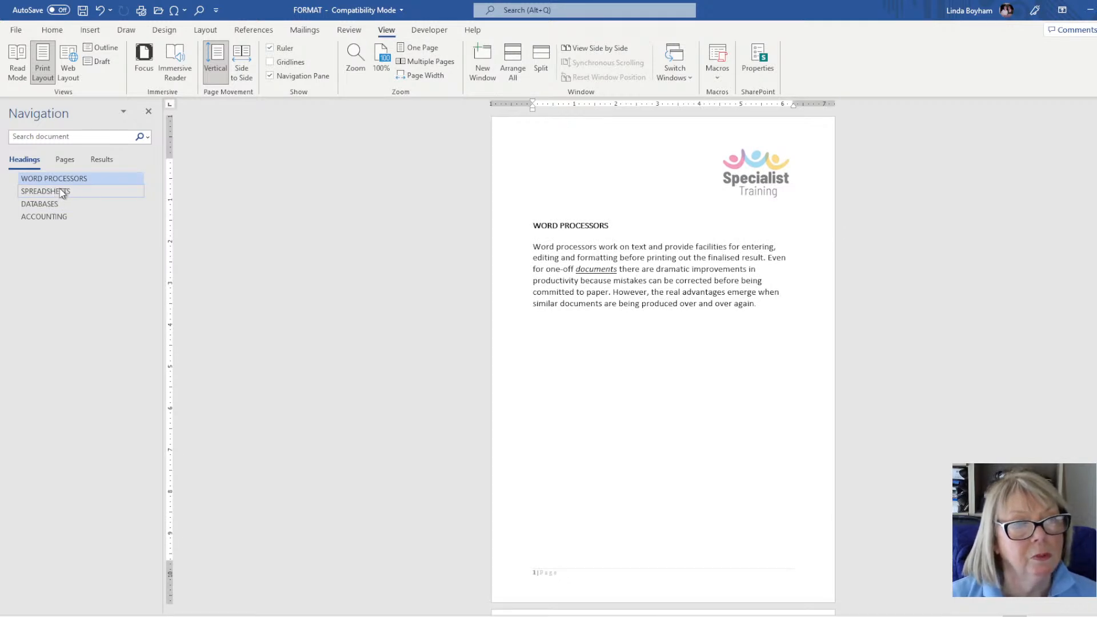
Jump to the SPREADSHEETS, ACCOUNTING and WORD PROCESSORS headings through the heading list, then close the navigation
click(63, 193)
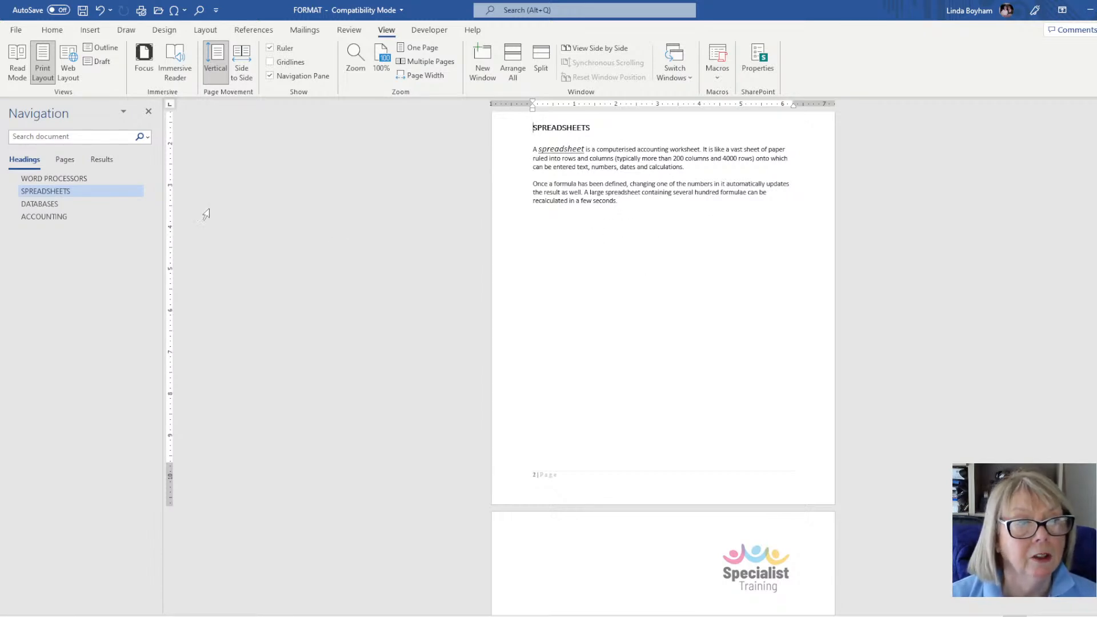
click(60, 217)
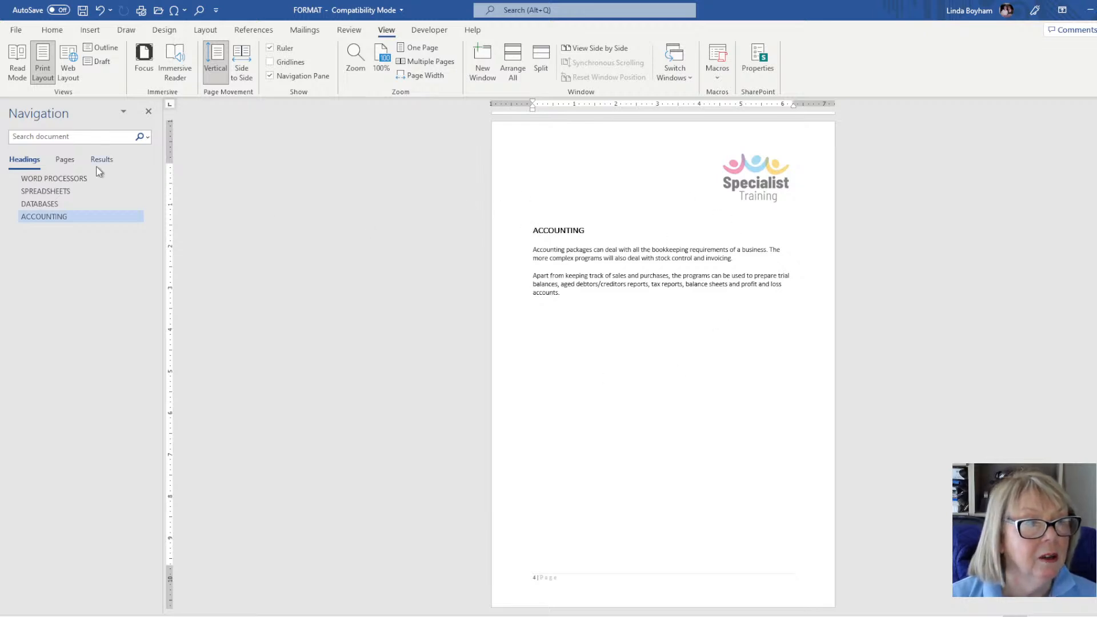
click(44, 180)
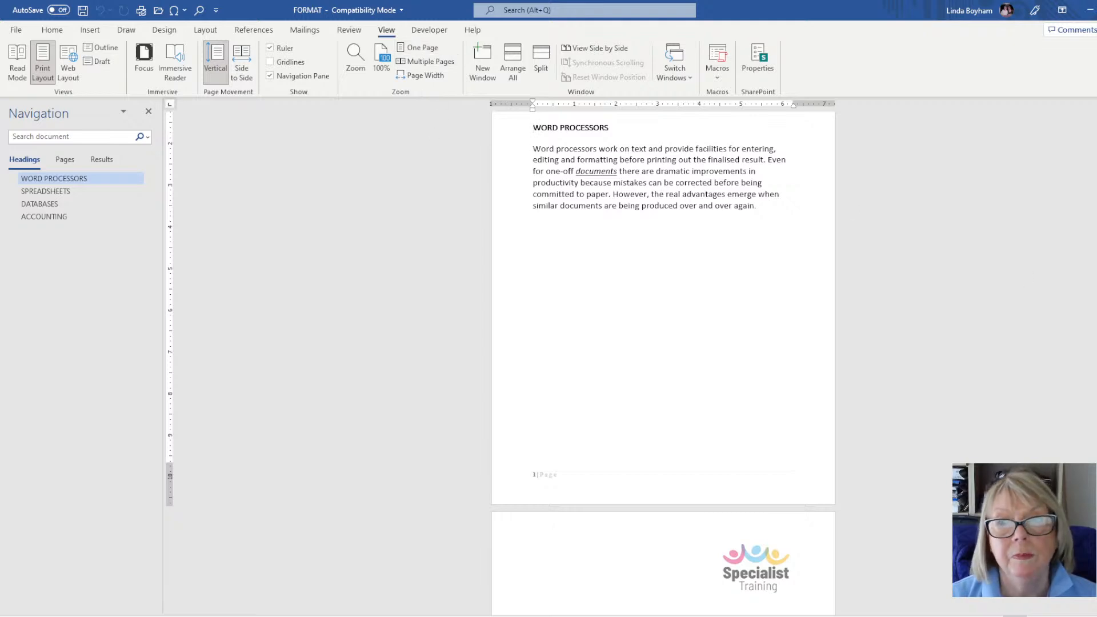
drag(1096, 179, 1096, 152)
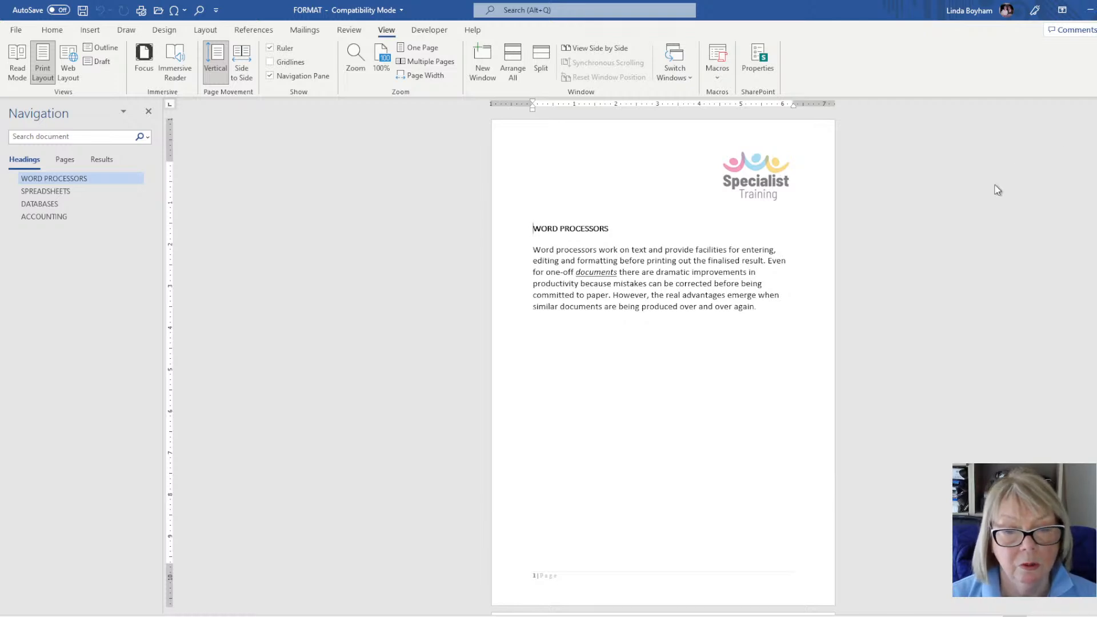
click(149, 114)
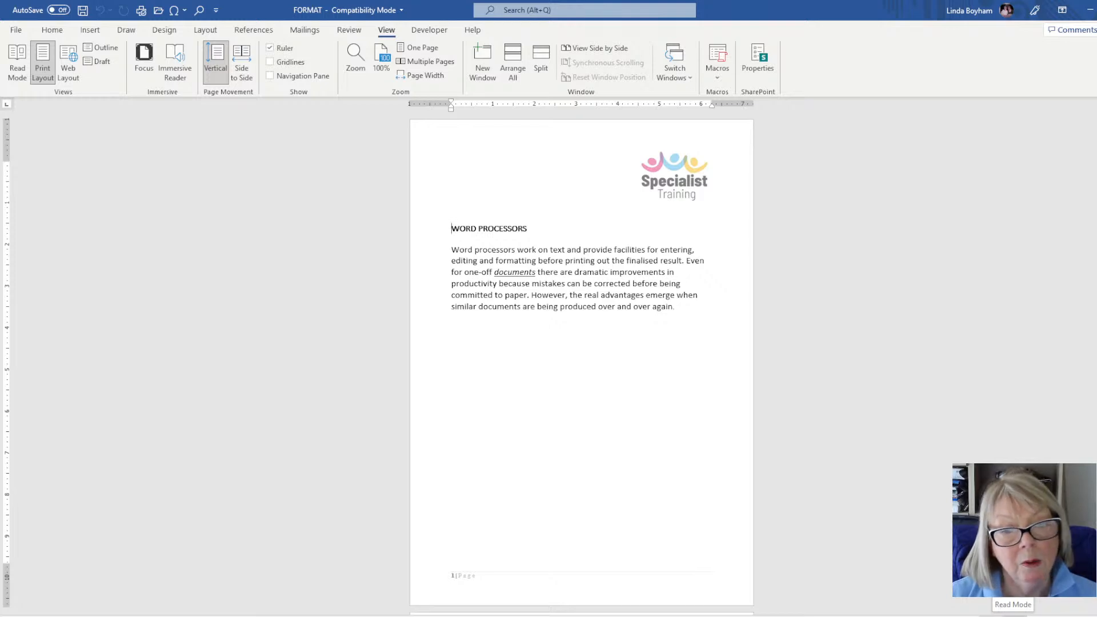
View the document in Read Mode, paging forward to ACCOUNTING and back, and return to Print Layout
click(1001, 611)
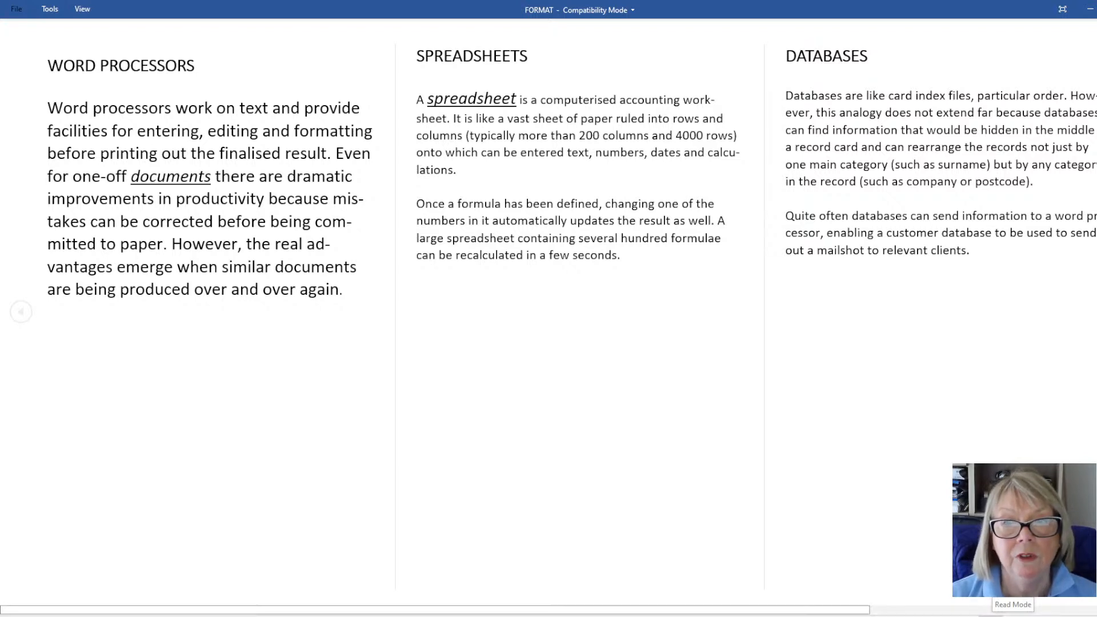
key(Right)
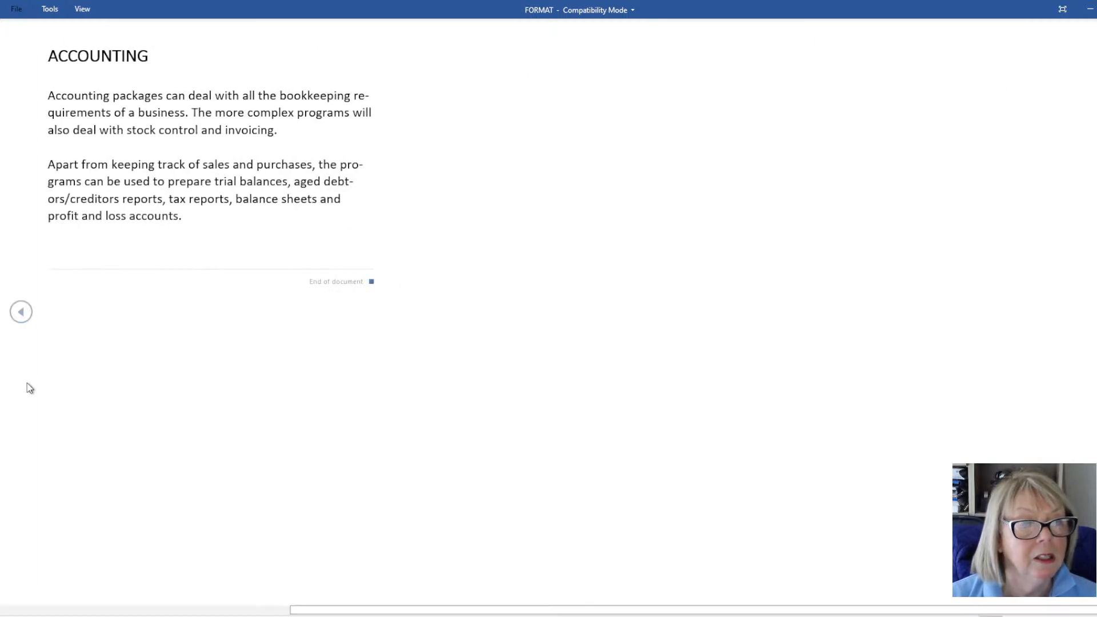
click(21, 312)
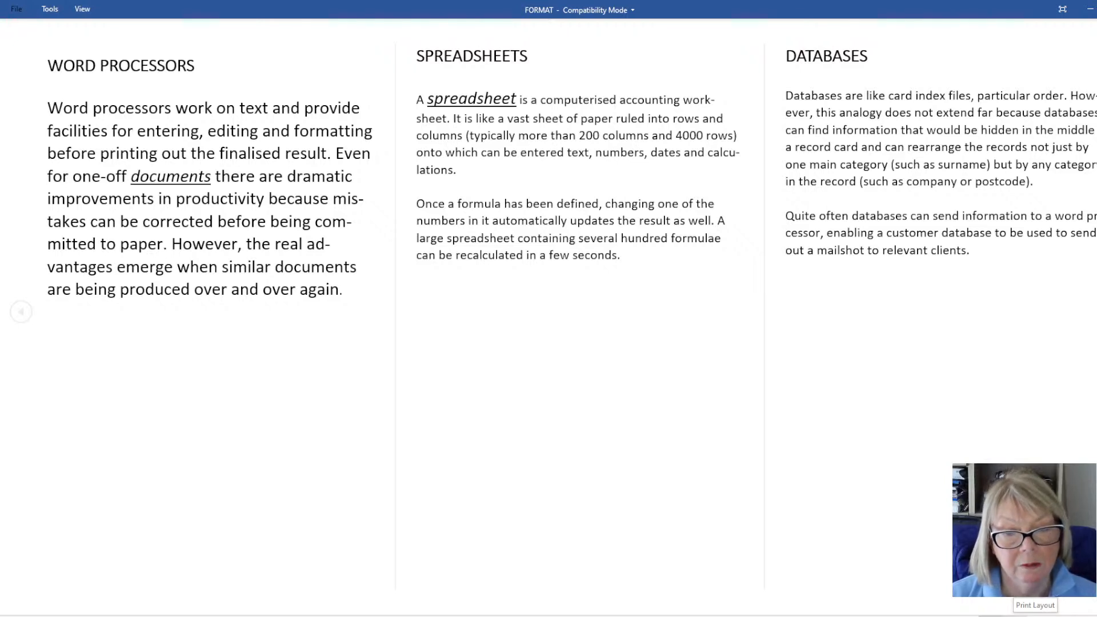
key(Escape)
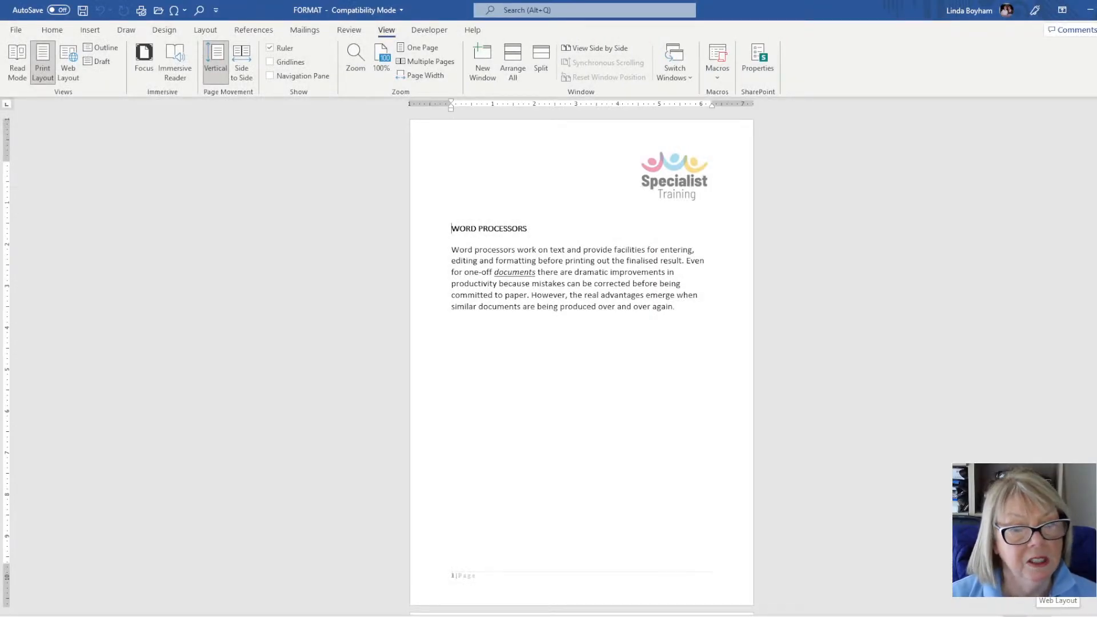
Switch the document through Read Mode and Web Layout, then back to Print Layout
click(1021, 611)
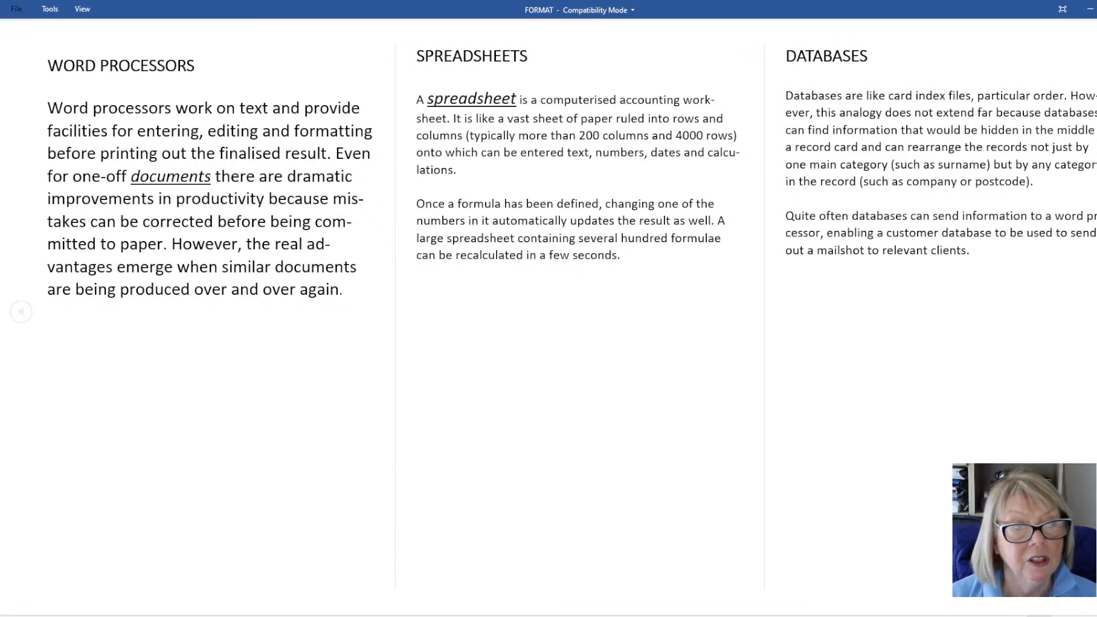
click(1039, 613)
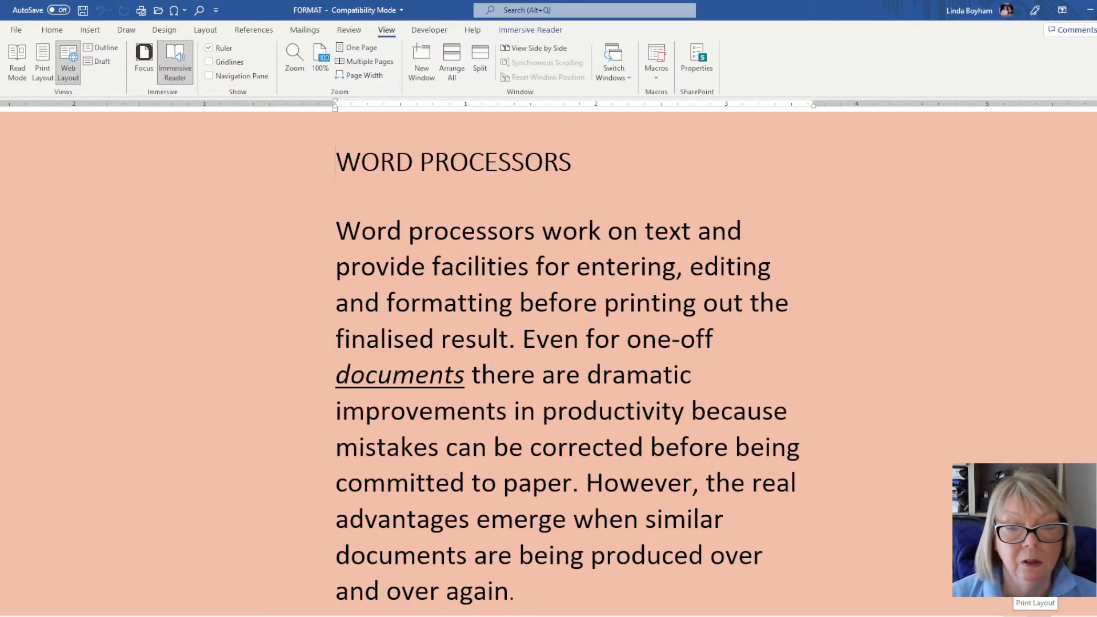
click(1032, 612)
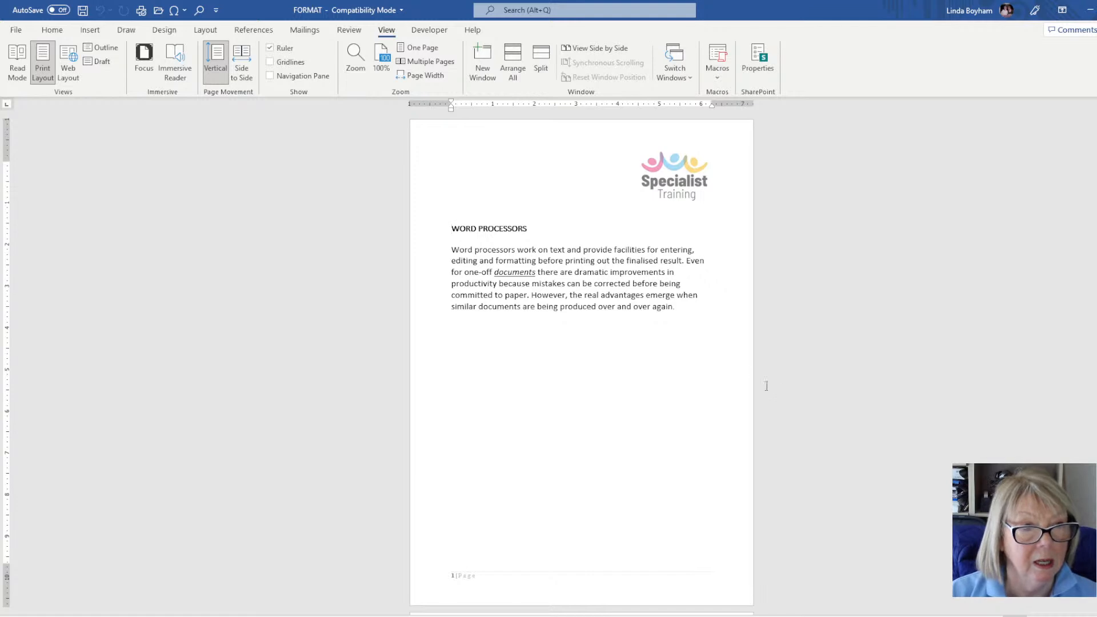
Bring up the APPLYING STYLES document briefly, and switch to the ALIGN document
click(53, 30)
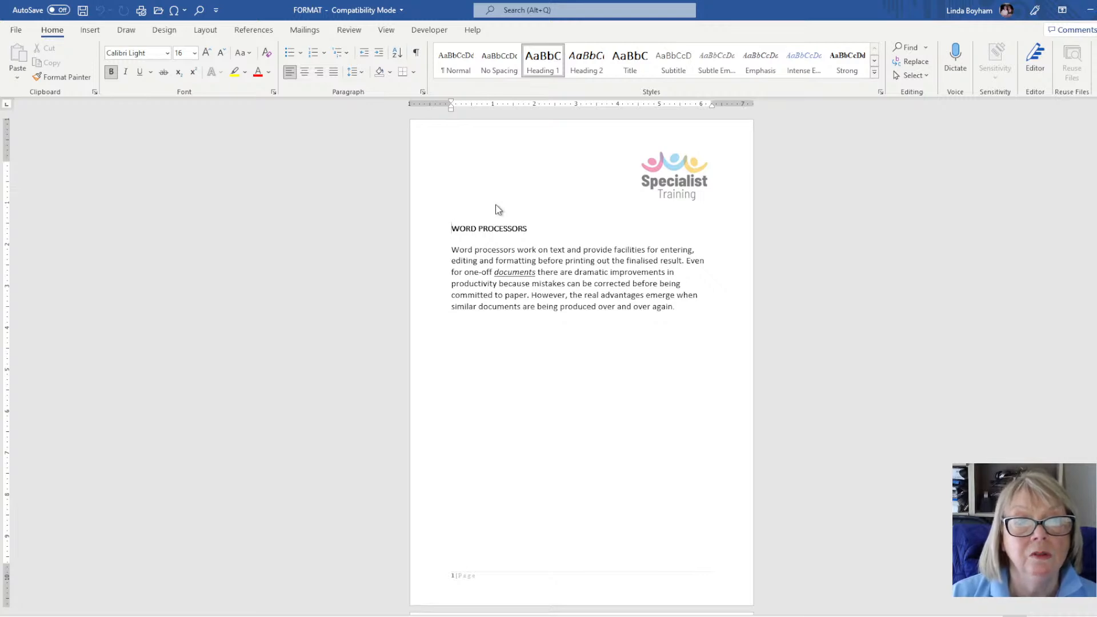
click(449, 251)
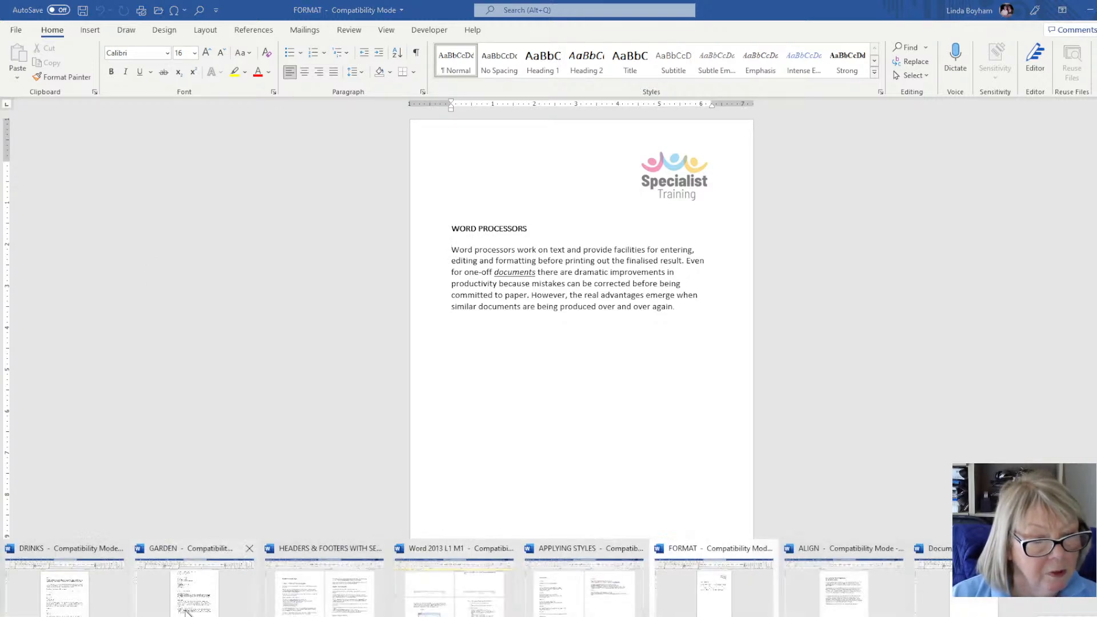
mouse_move(359, 605)
mouse_move(537, 603)
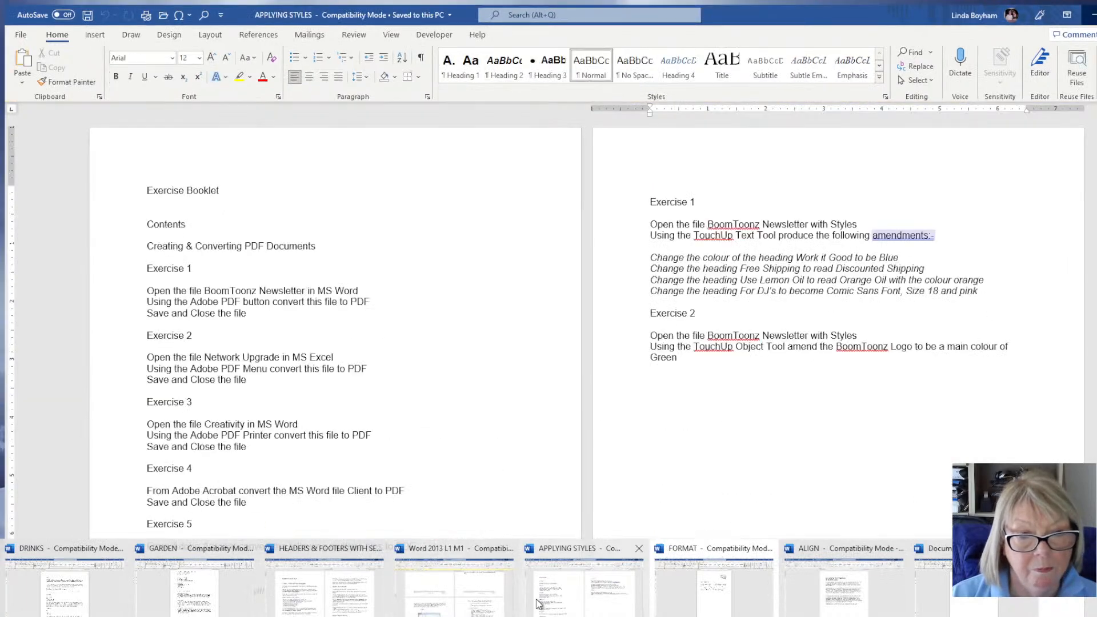
click(537, 603)
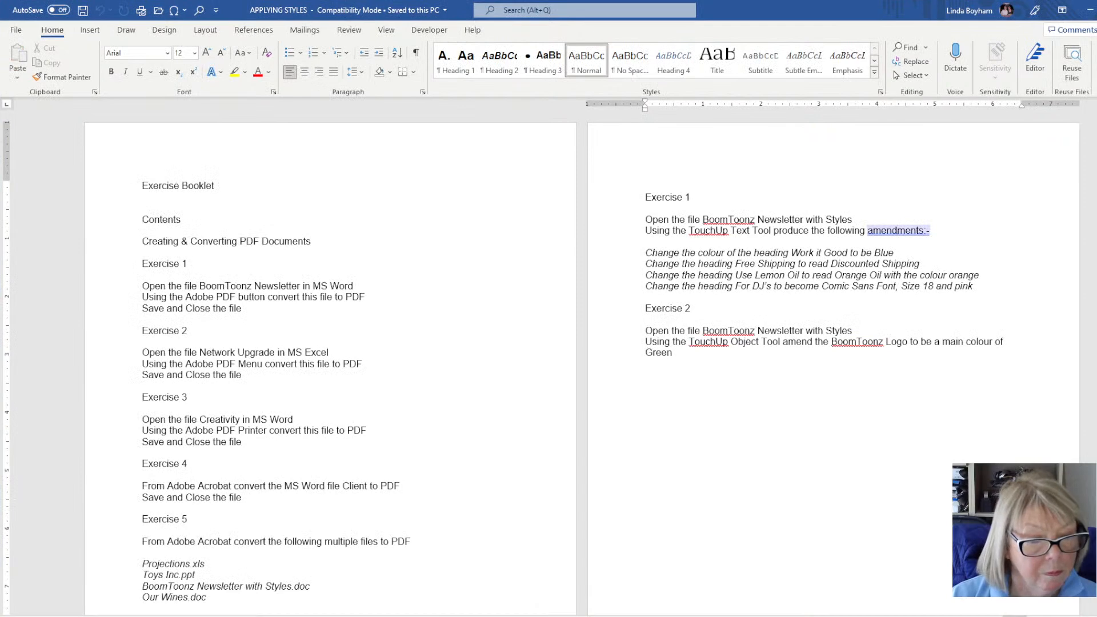
mouse_move(240, 608)
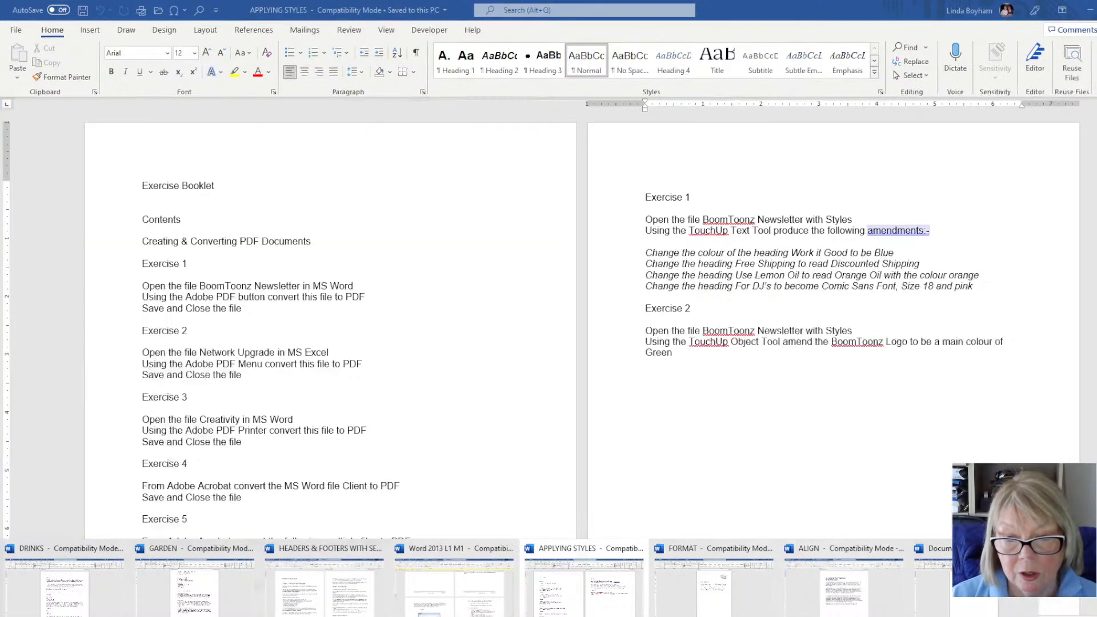
click(835, 595)
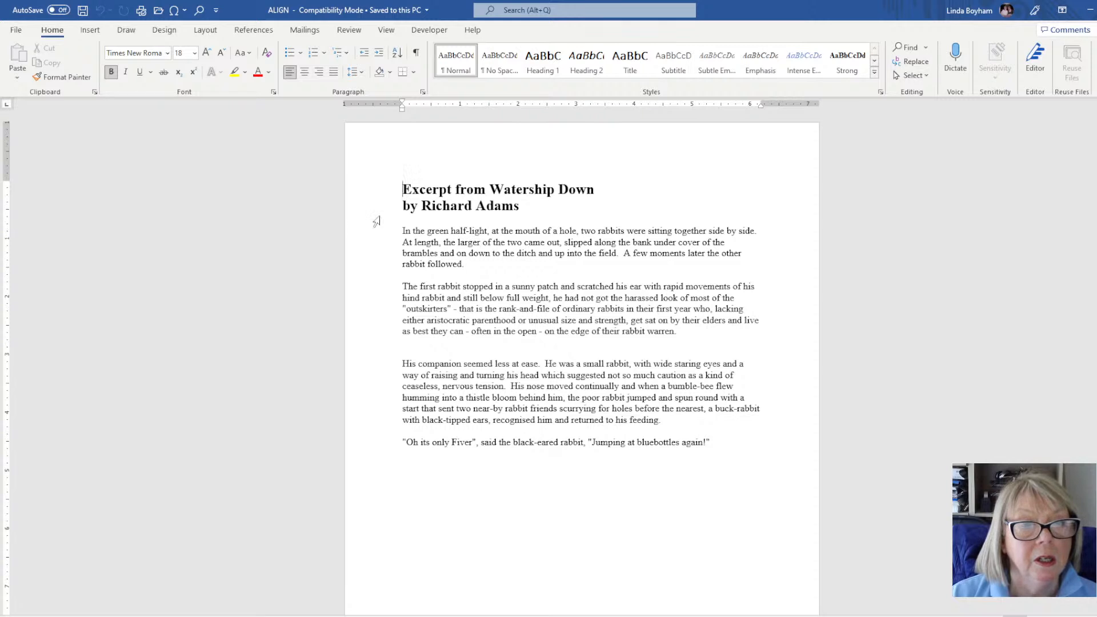
Try centre and right alignment on the first body paragraph, justify it, and compare it with the second paragraph
click(334, 246)
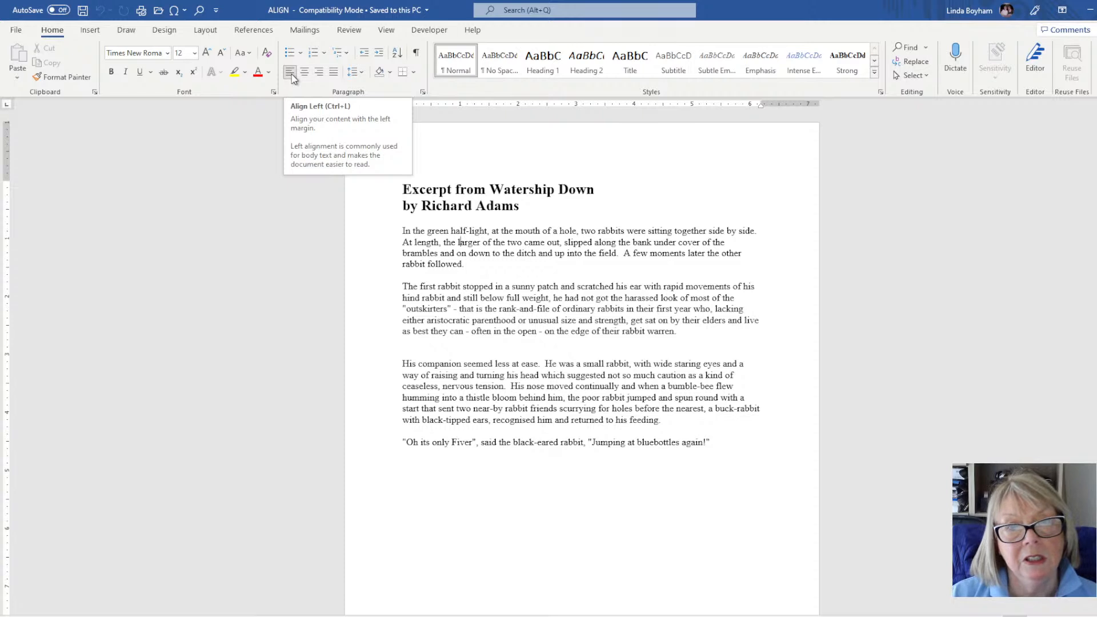
click(306, 74)
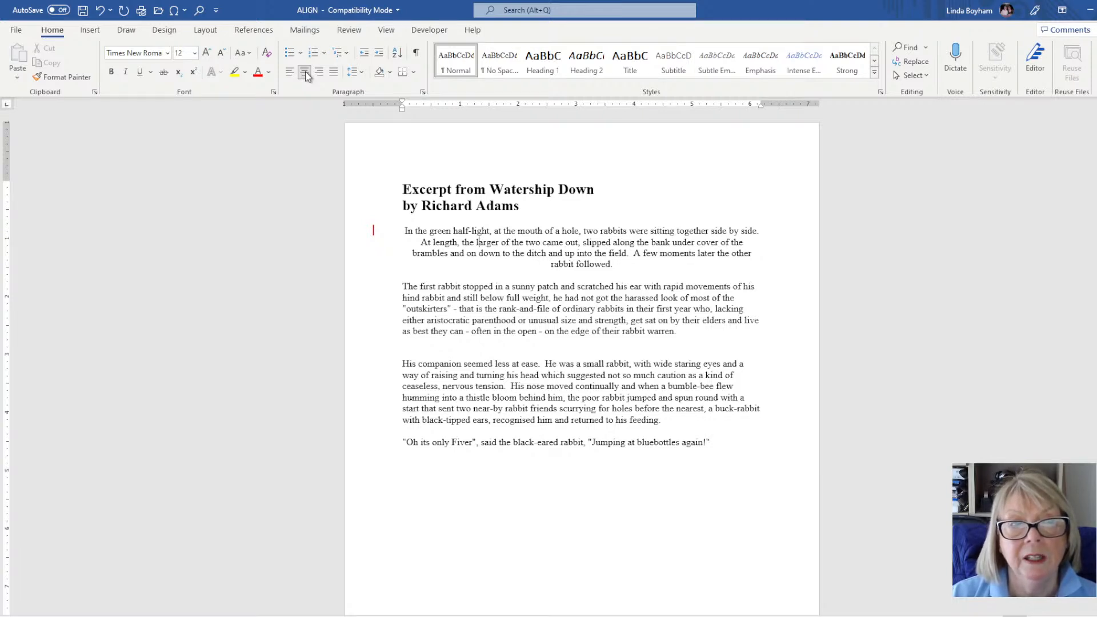
click(324, 73)
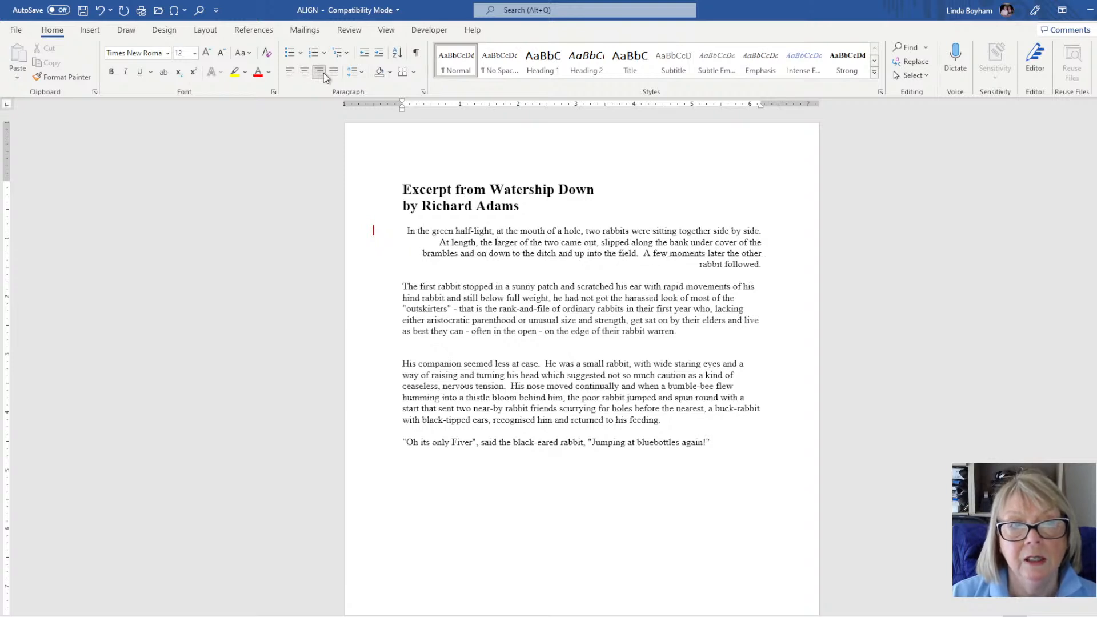
click(334, 72)
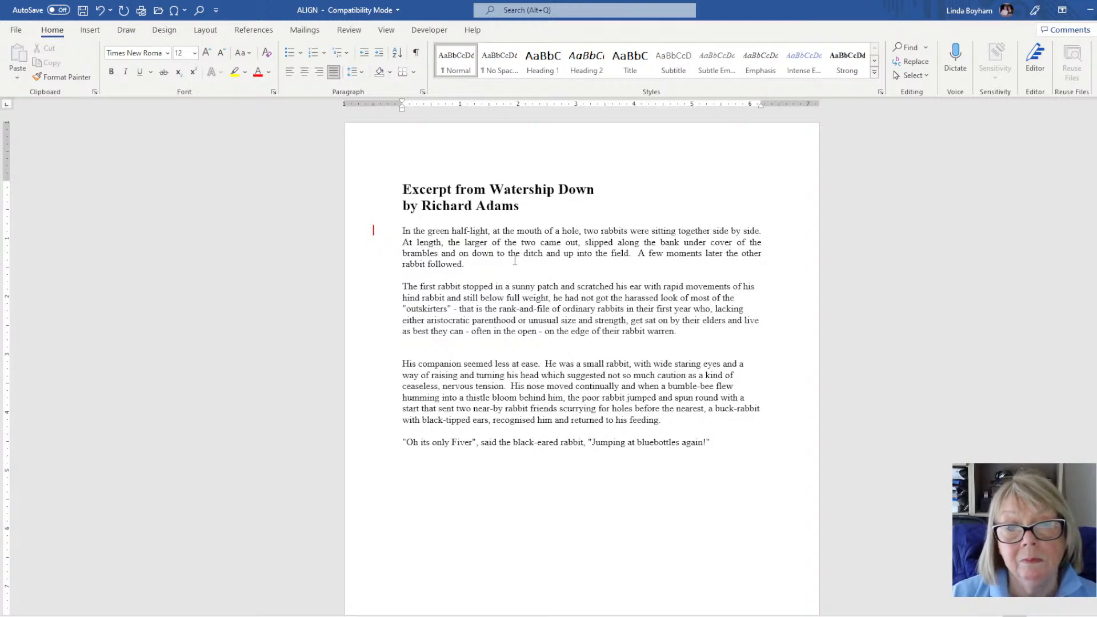
click(503, 298)
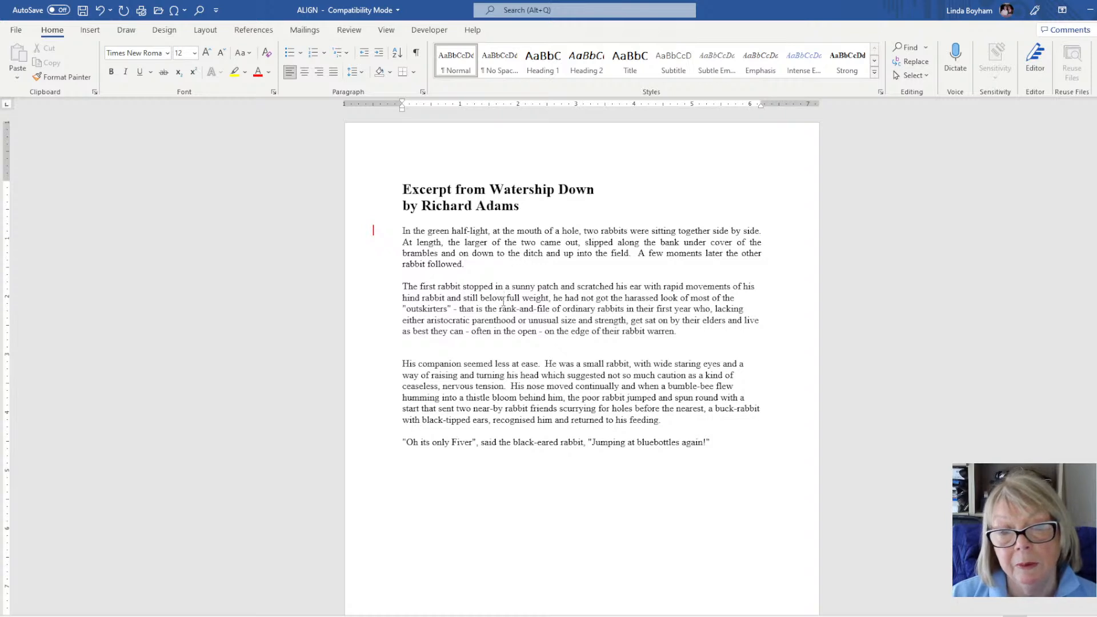
click(504, 252)
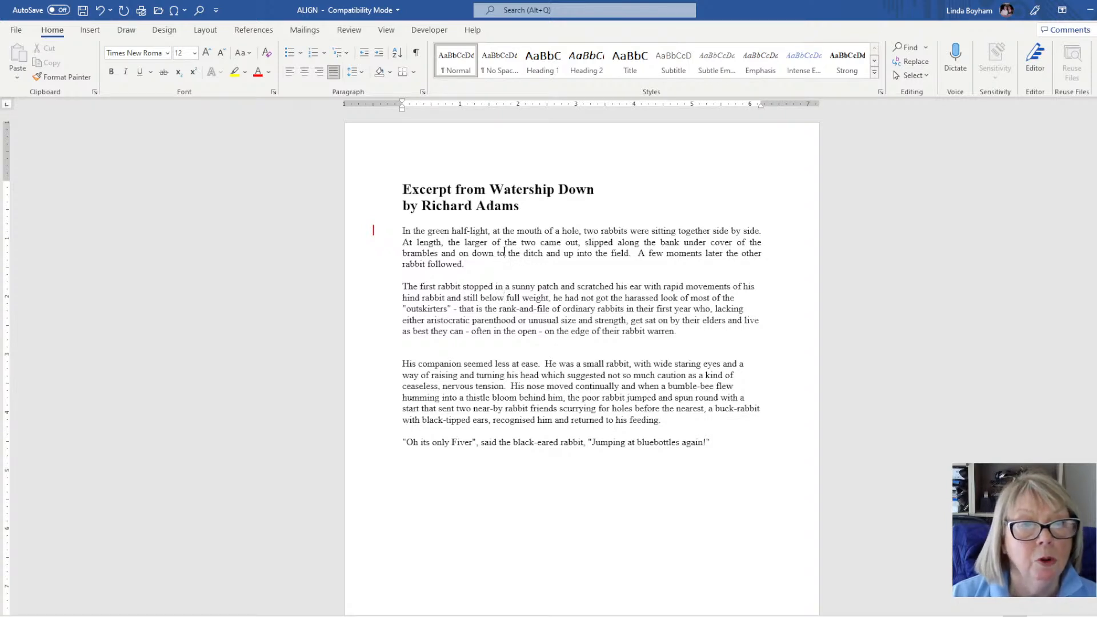
Centre the second body paragraph of the excerpt and right-align the third
click(423, 307)
click(304, 75)
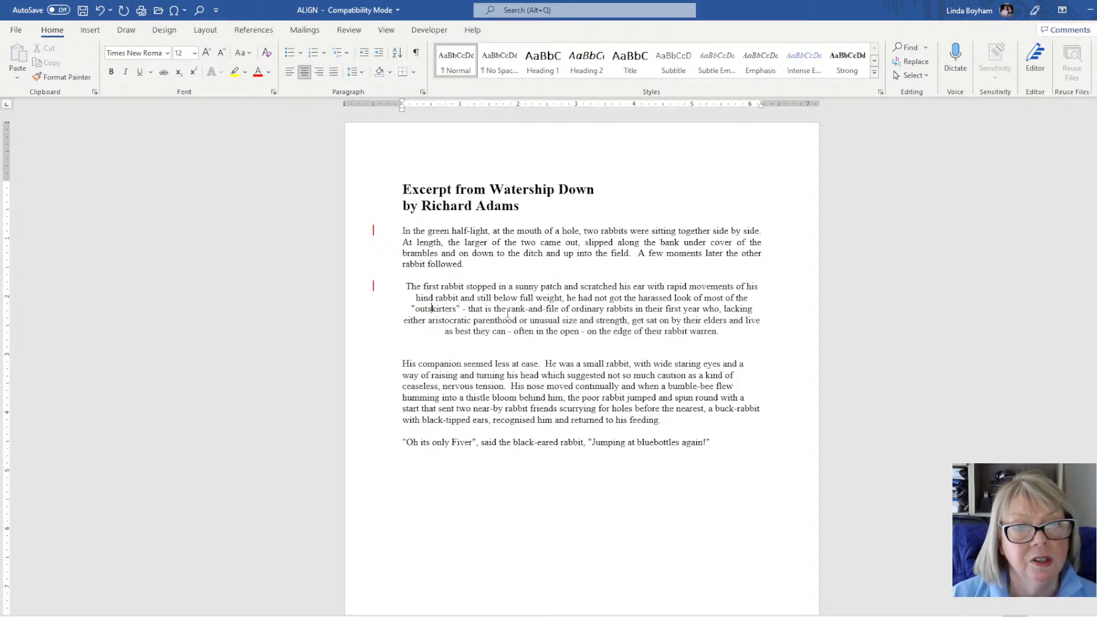
click(319, 72)
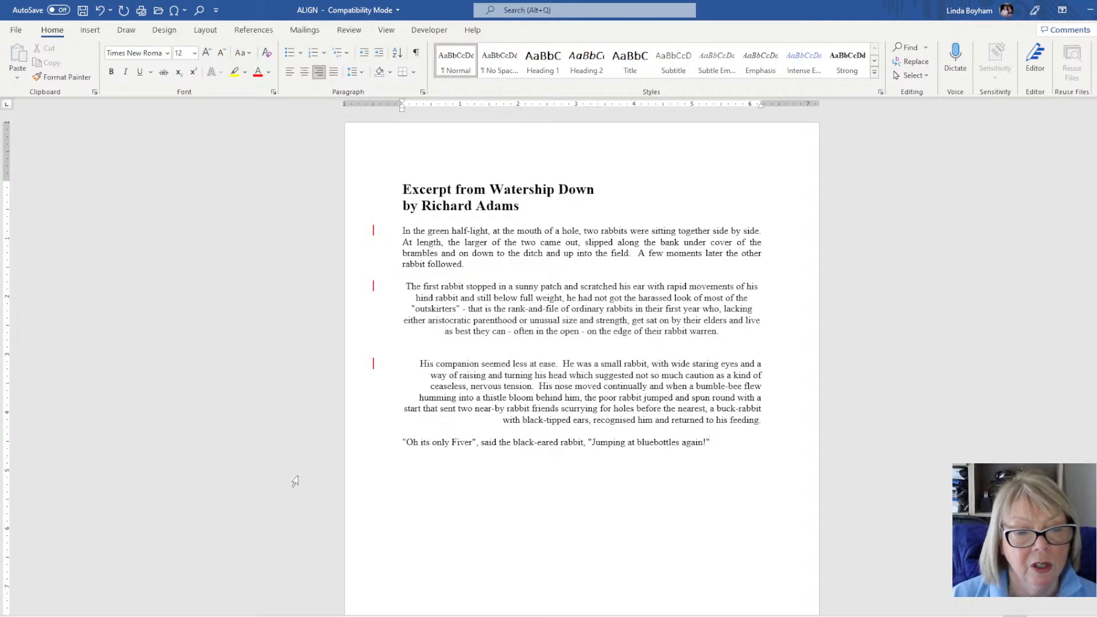
Switch to the DRINKS document and apply the Heading 1 style to the Drinks, Dry Martini and Tom Collins lines together
click(286, 616)
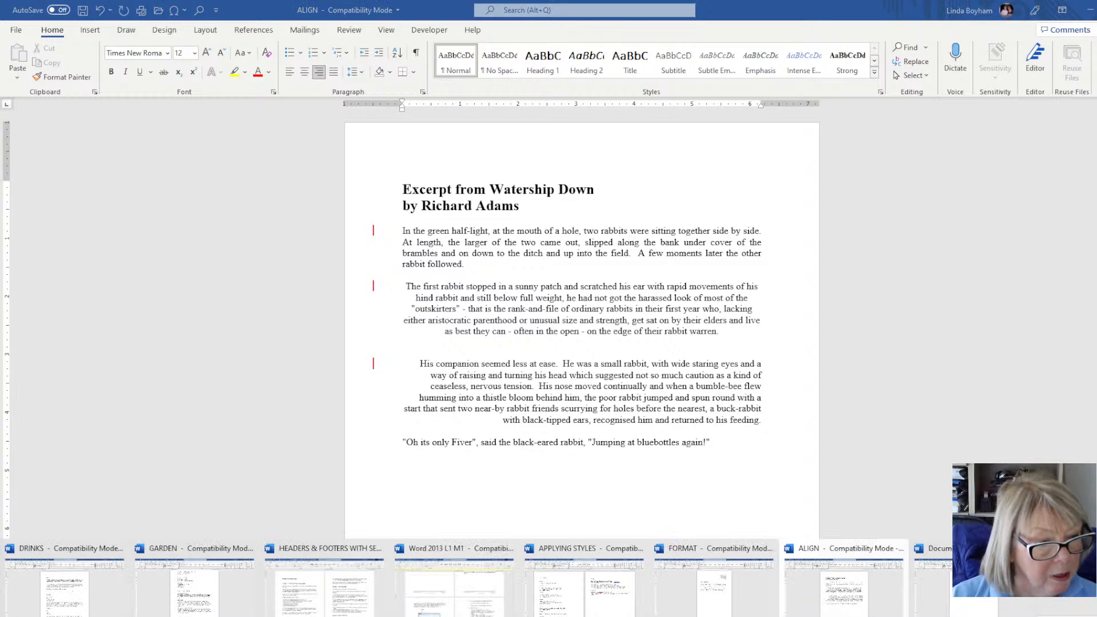
click(67, 600)
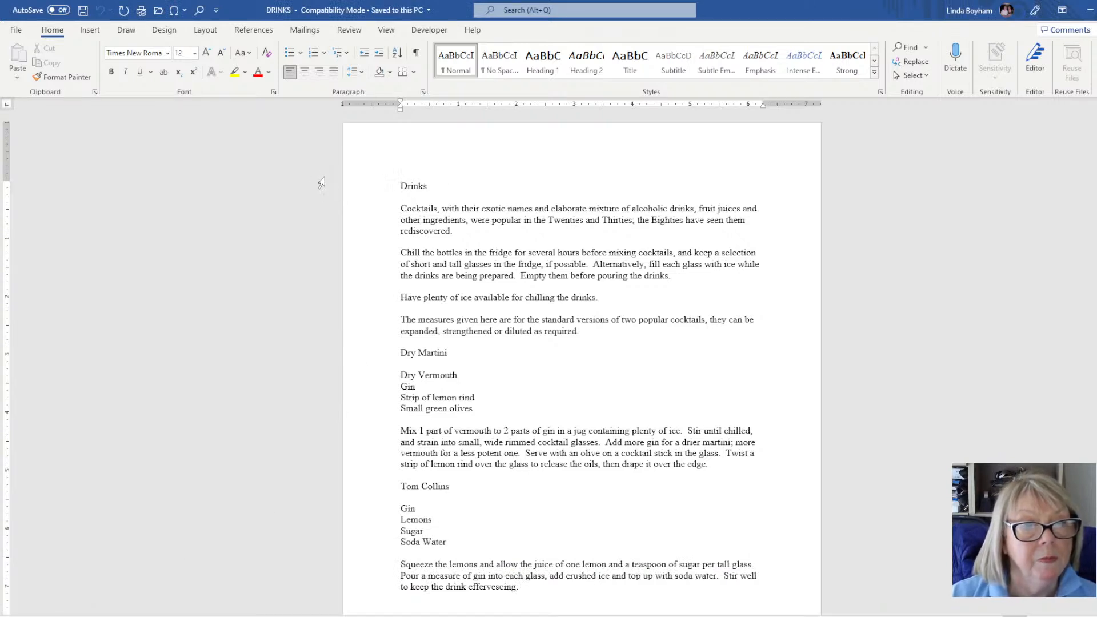
click(364, 193)
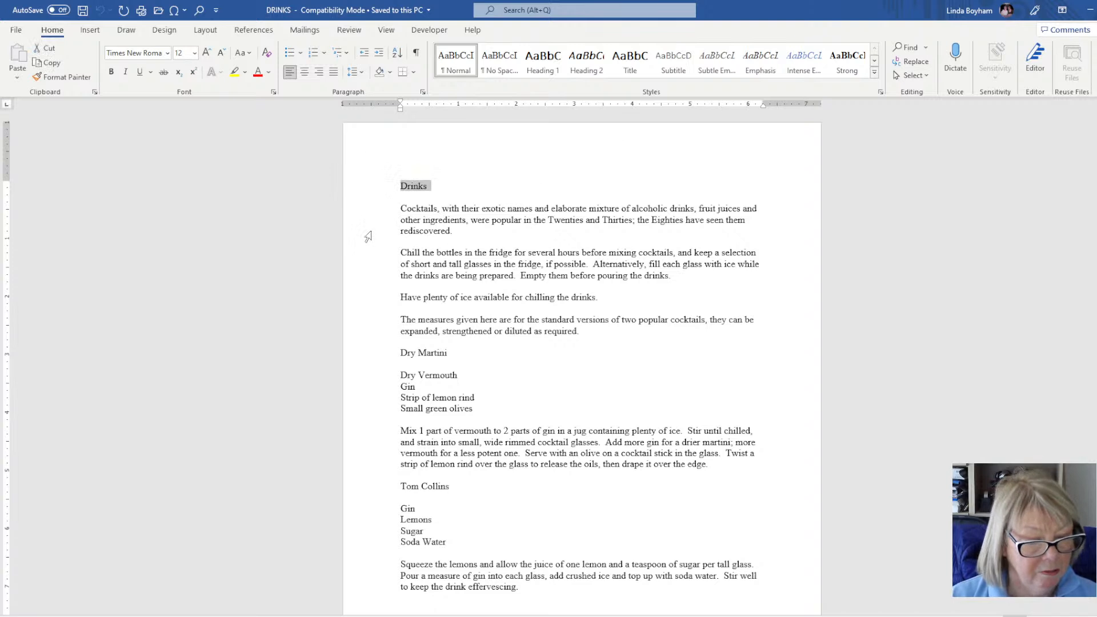
ctrl+click(368, 356)
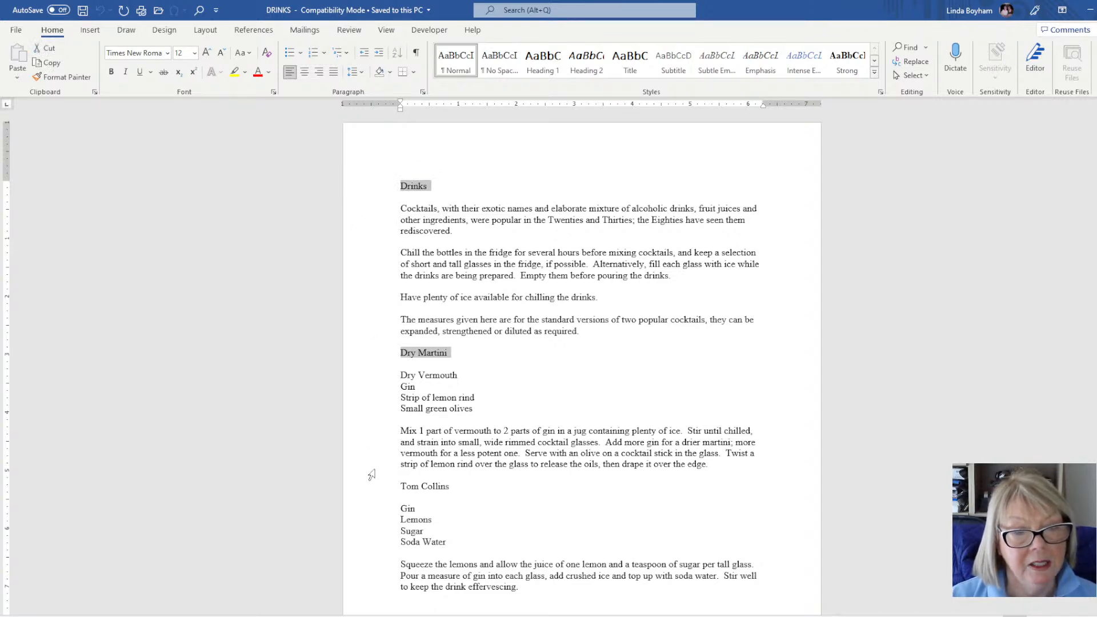
ctrl+click(388, 487)
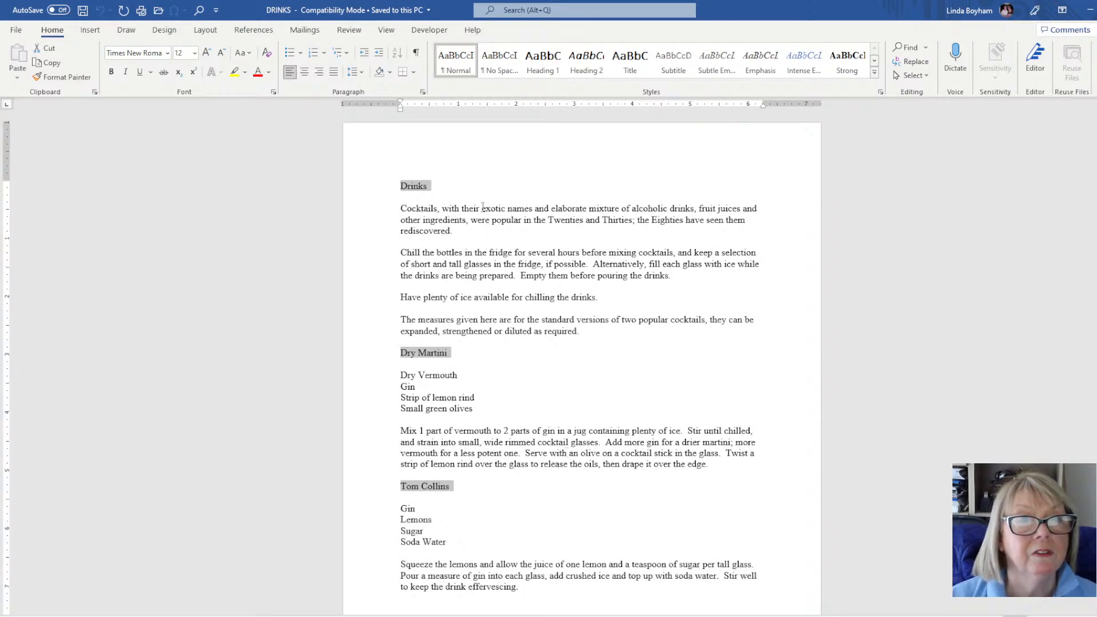
click(551, 71)
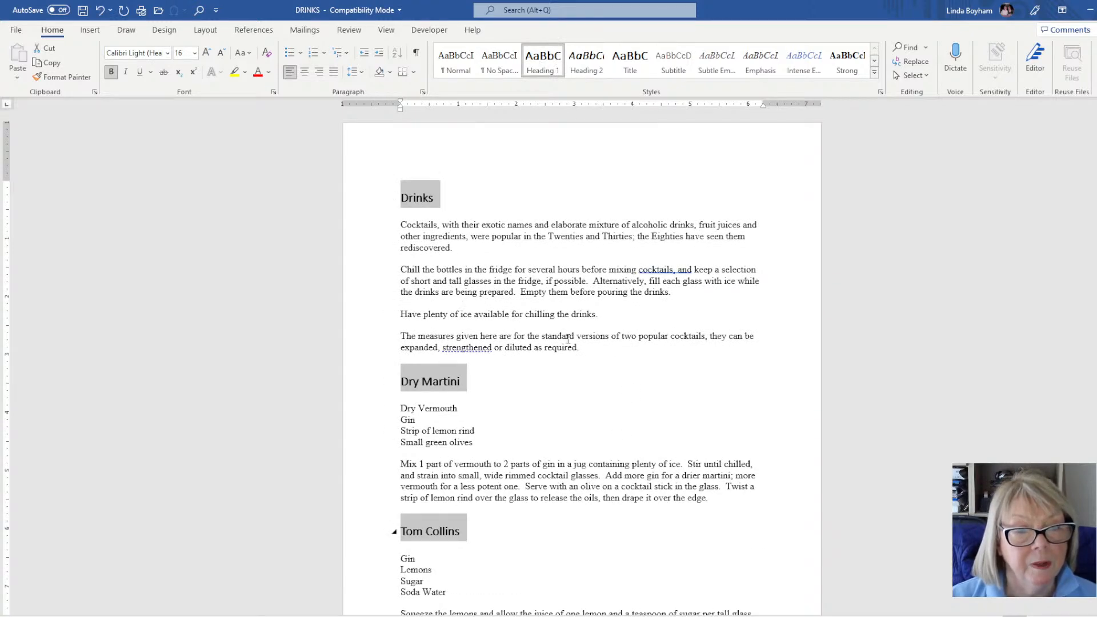
Make the four Dry Martini ingredients a bulleted list, try a deeper indent, and bring the bullets back to the left margin
scroll(566, 339, down, 2)
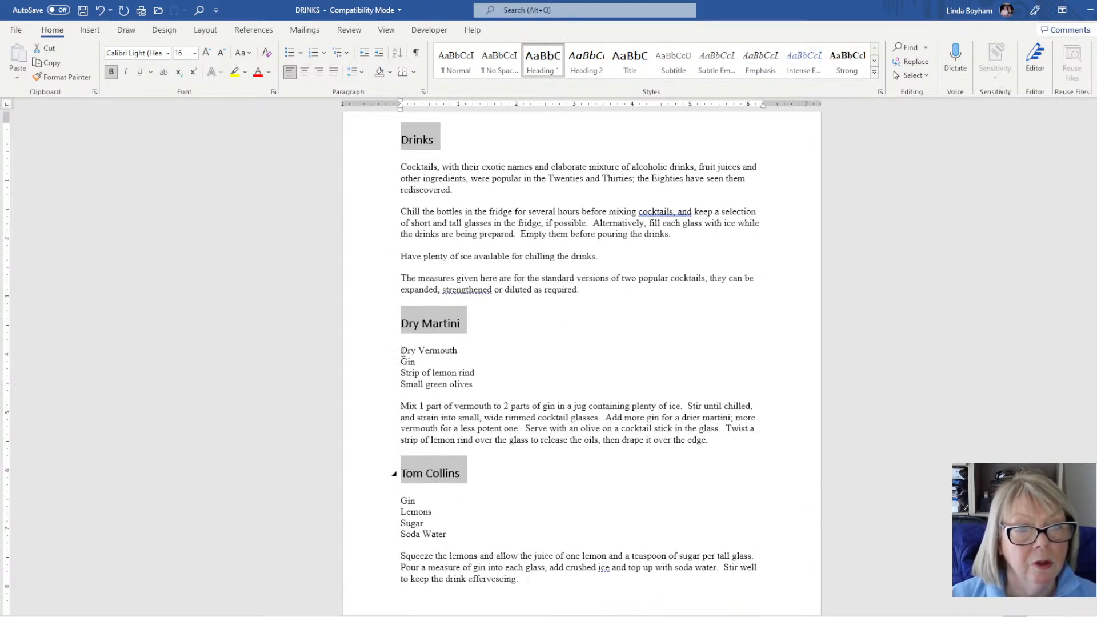
drag(401, 351, 478, 382)
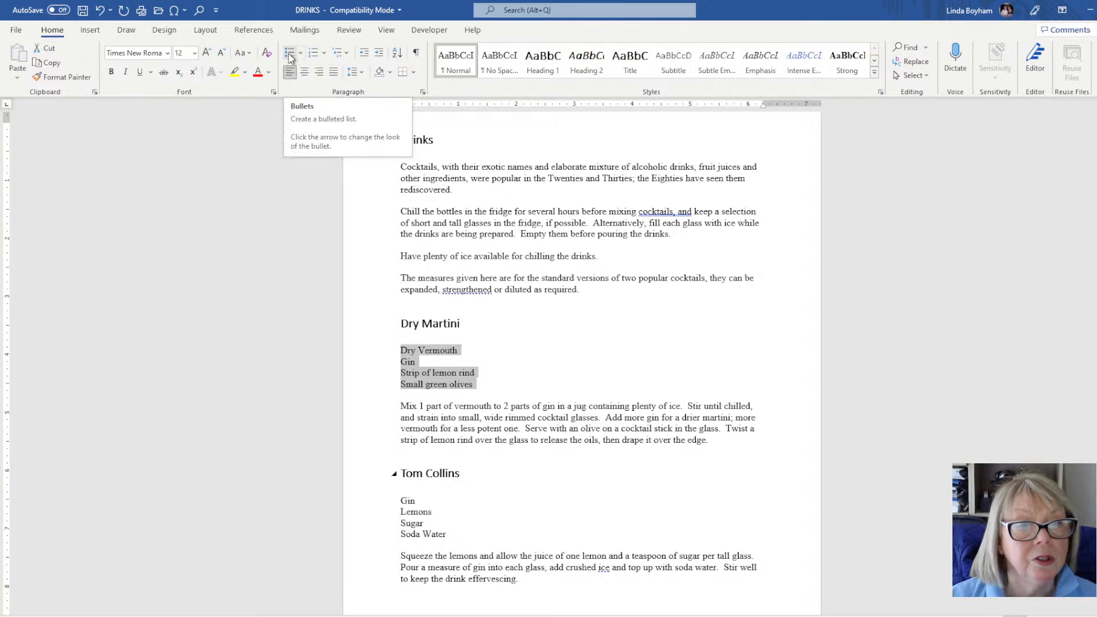
click(290, 54)
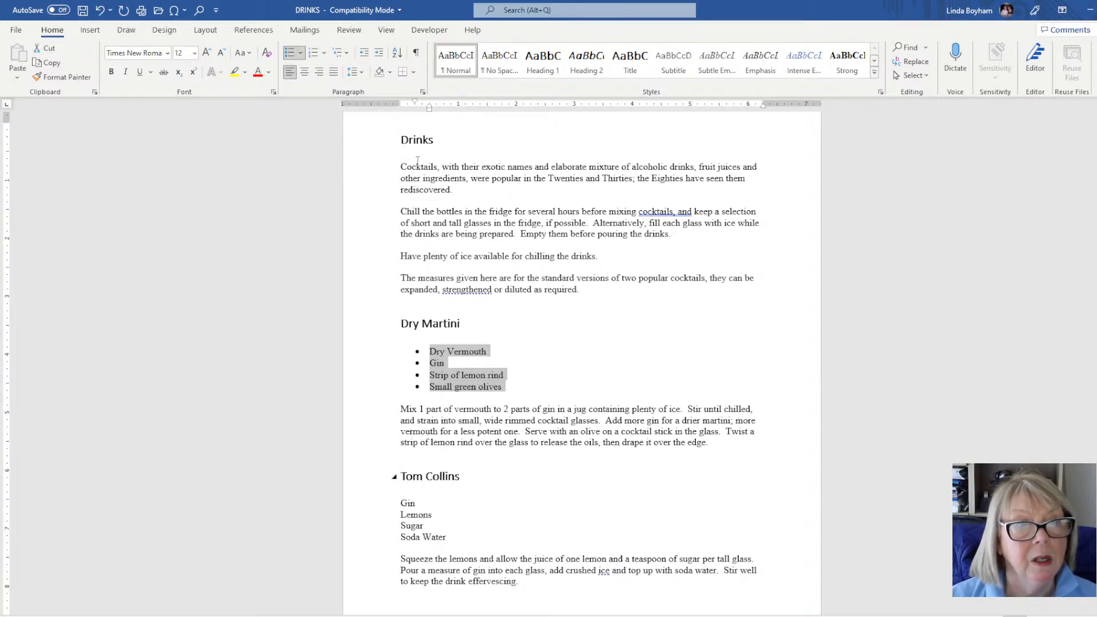
click(379, 54)
click(379, 54)
click(379, 54)
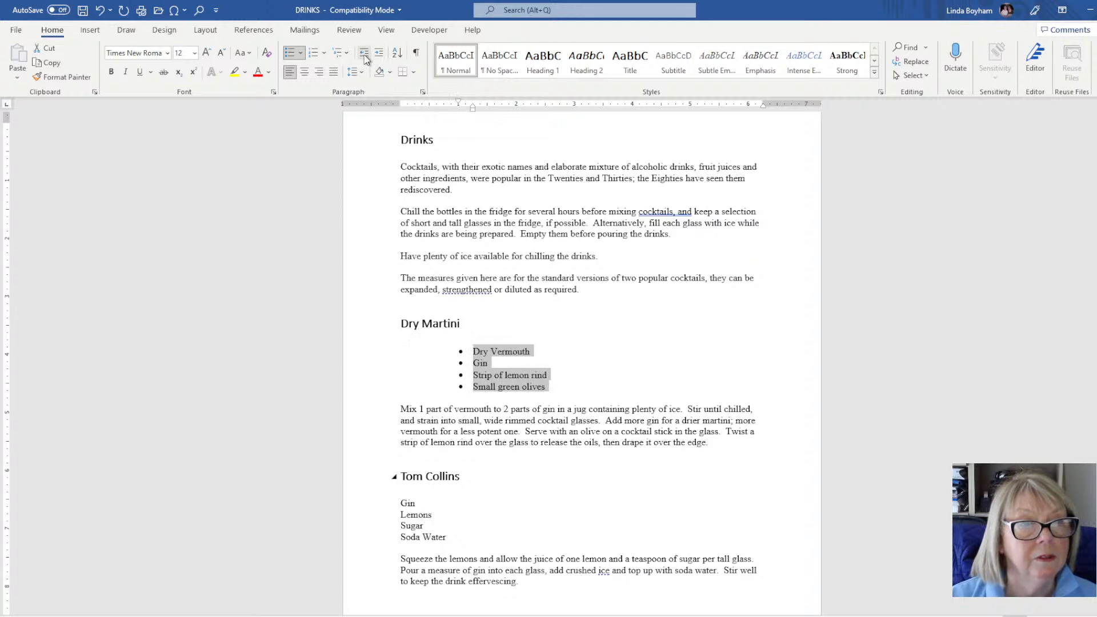
click(364, 53)
click(364, 53)
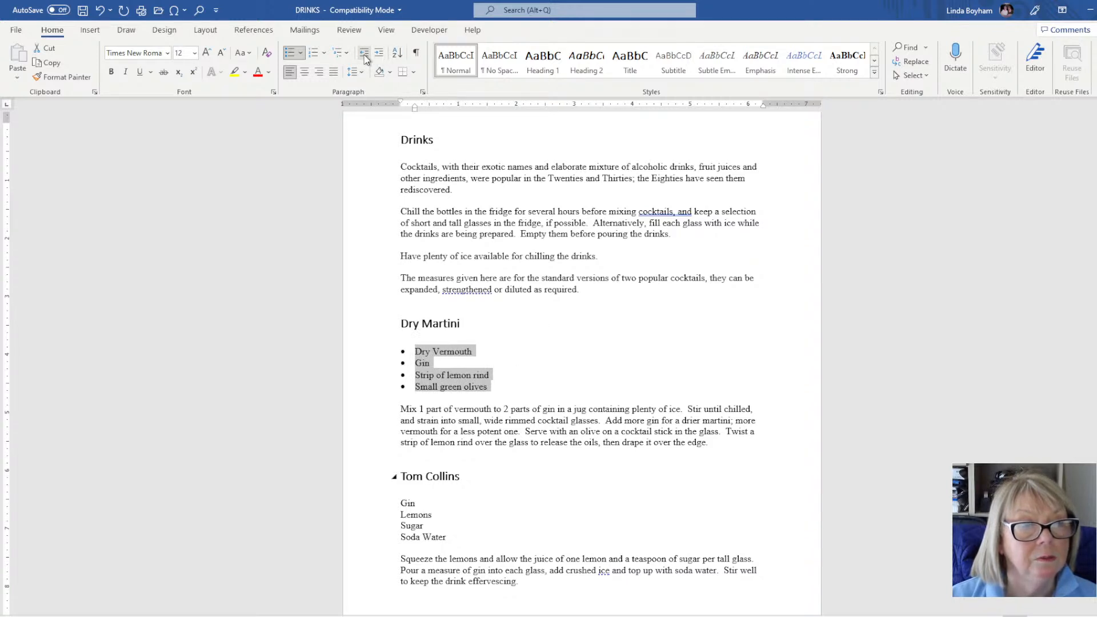
Make the Tom Collins ingredients, Gin to Soda Water, a numbered list and look at the multilevel list options
scroll(531, 490, down, 1)
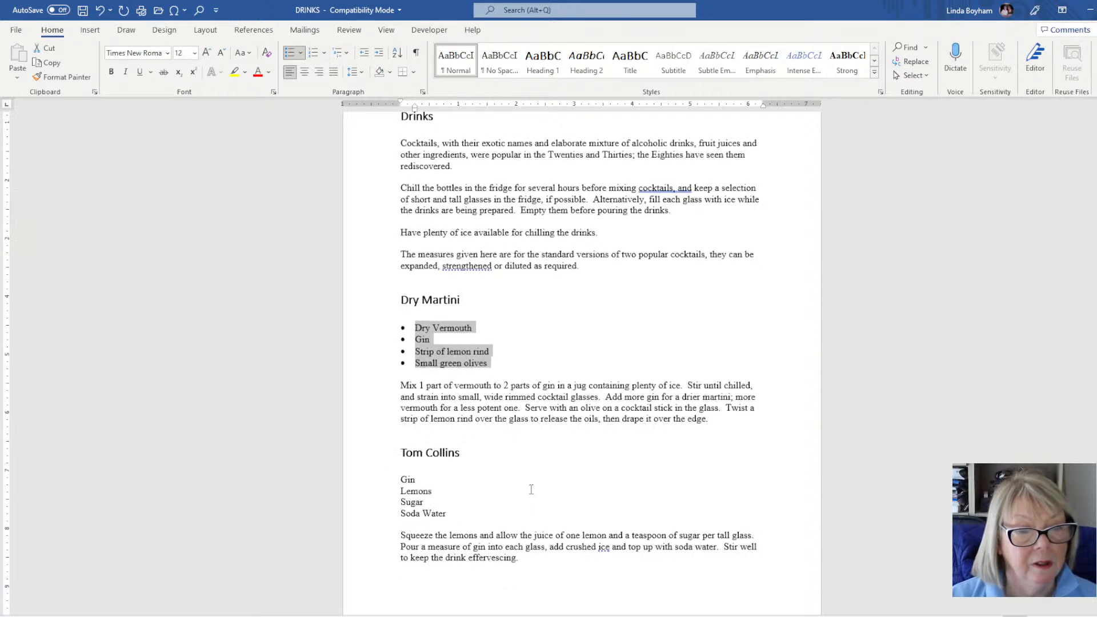
scroll(530, 490, down, 2)
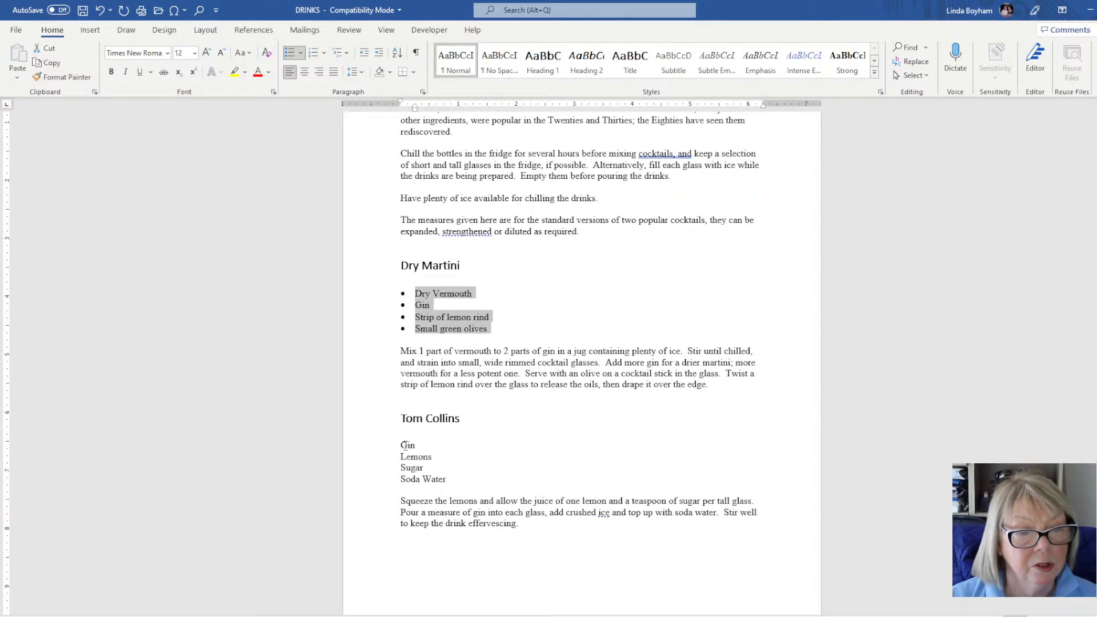
drag(401, 445, 461, 480)
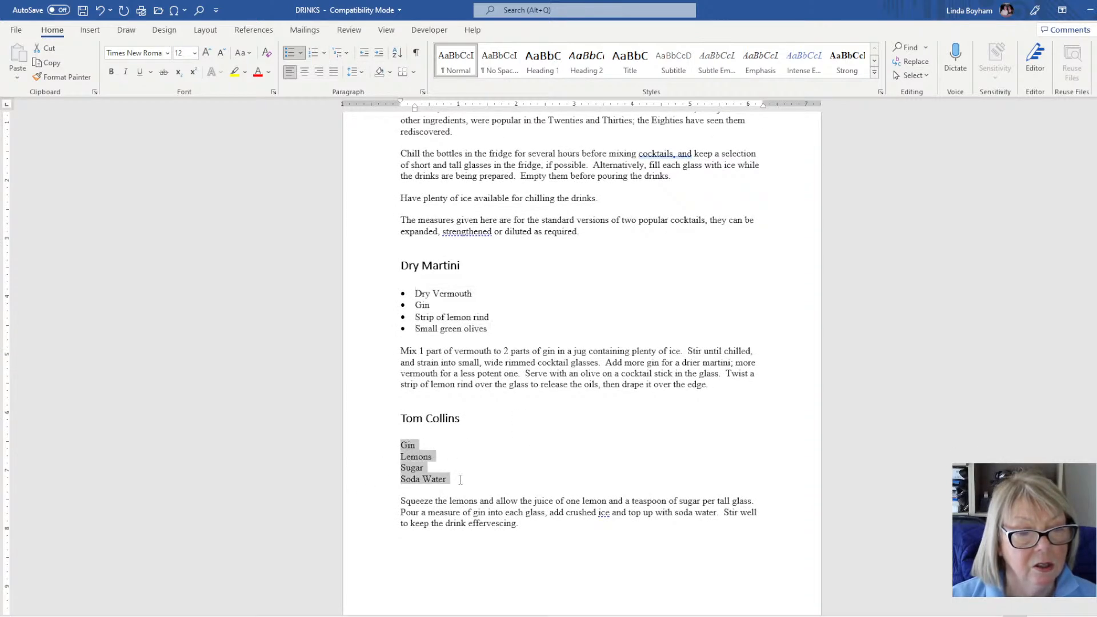
click(314, 53)
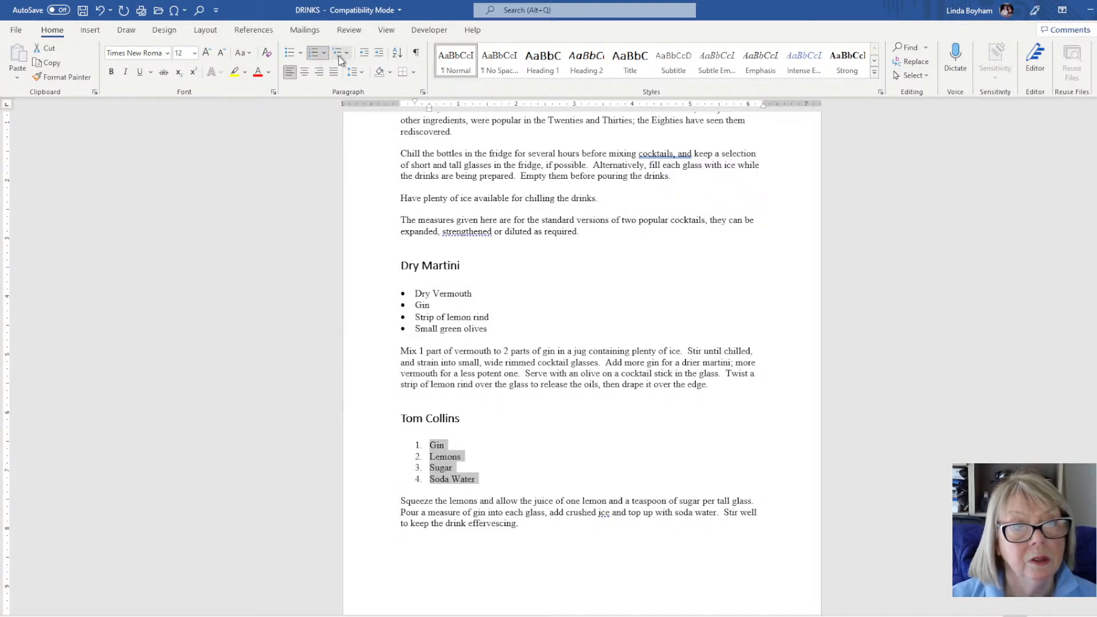
click(340, 56)
click(360, 124)
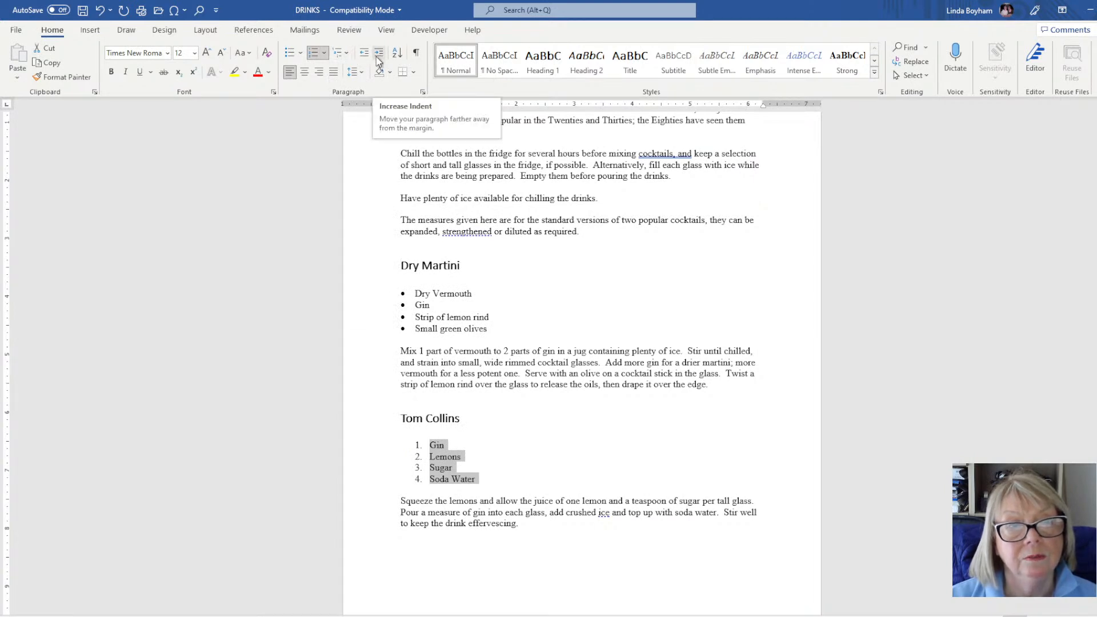
Apply double line spacing to the whole DRINKS document and undo it
scroll(490, 426, up, 3)
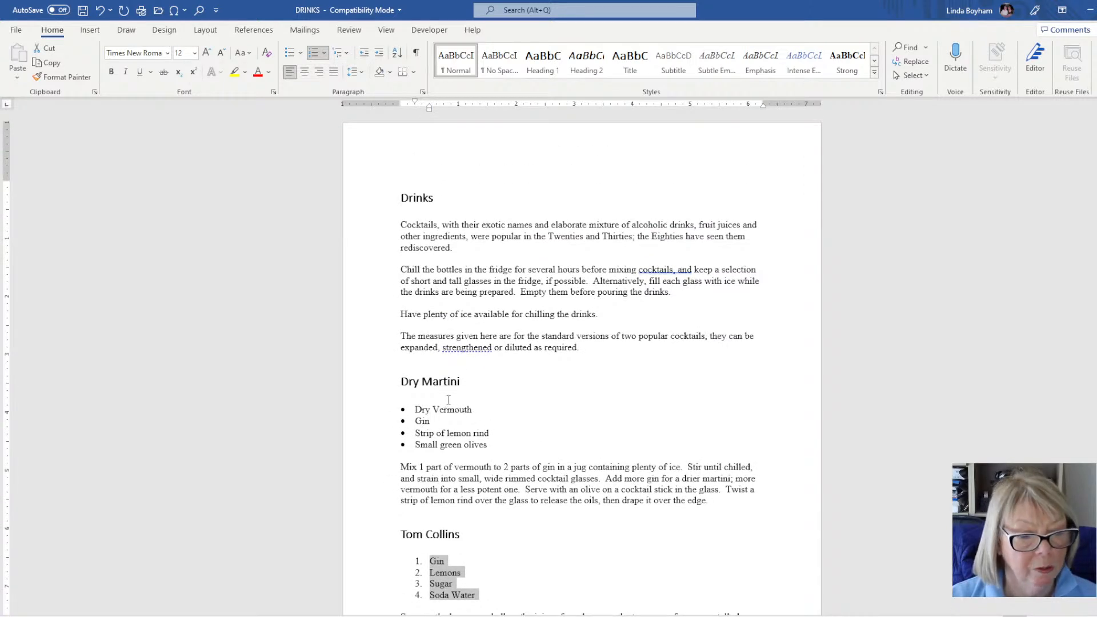
key(ctrl+a)
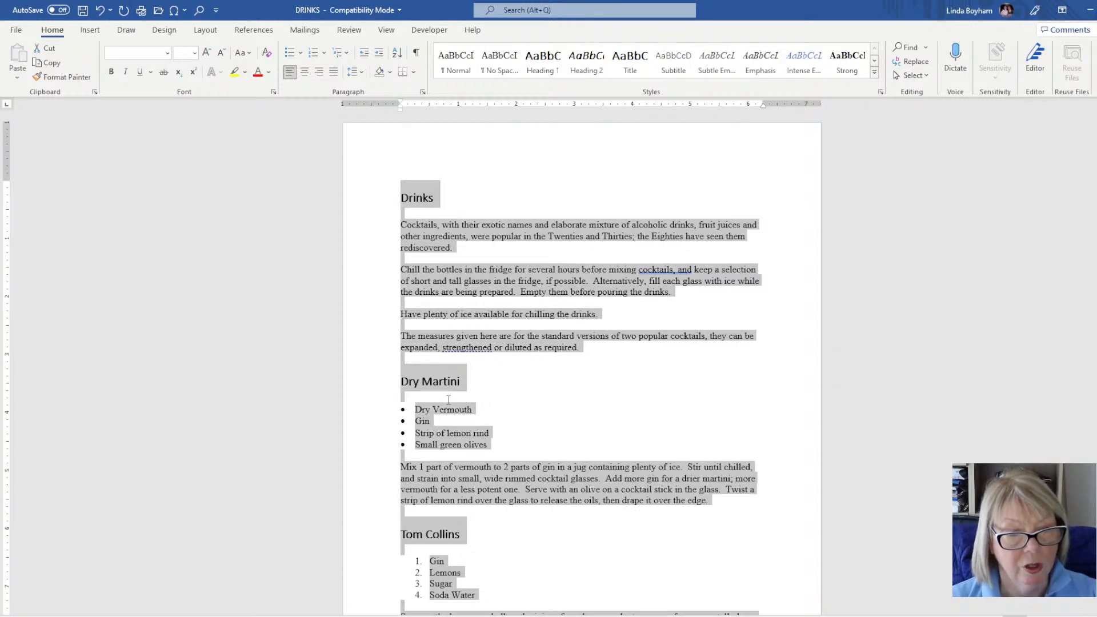
key(ctrl+2)
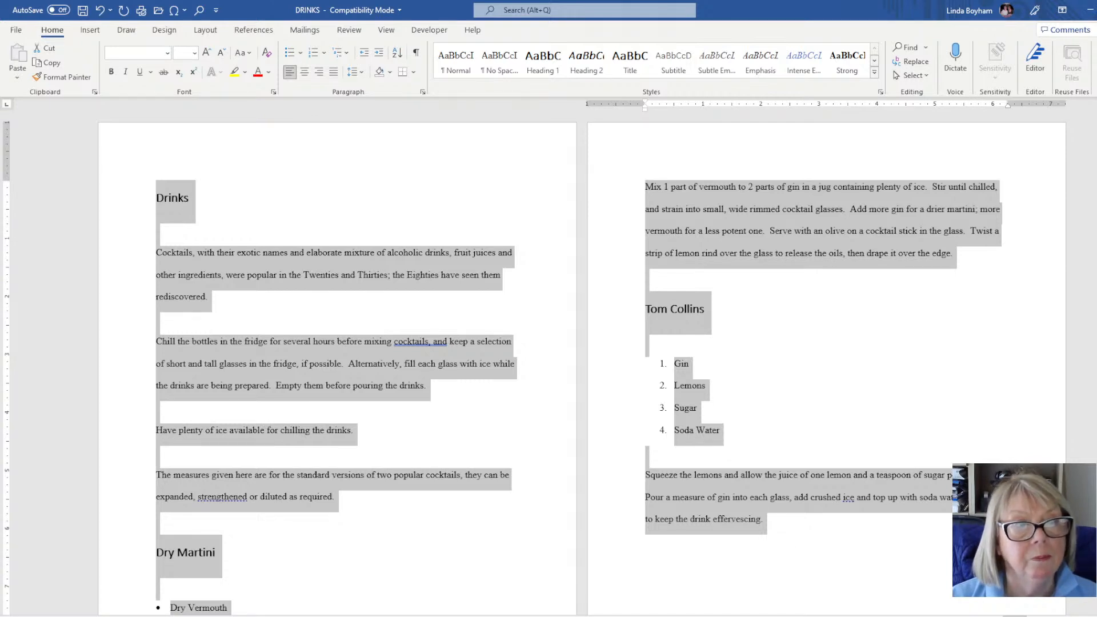
click(101, 11)
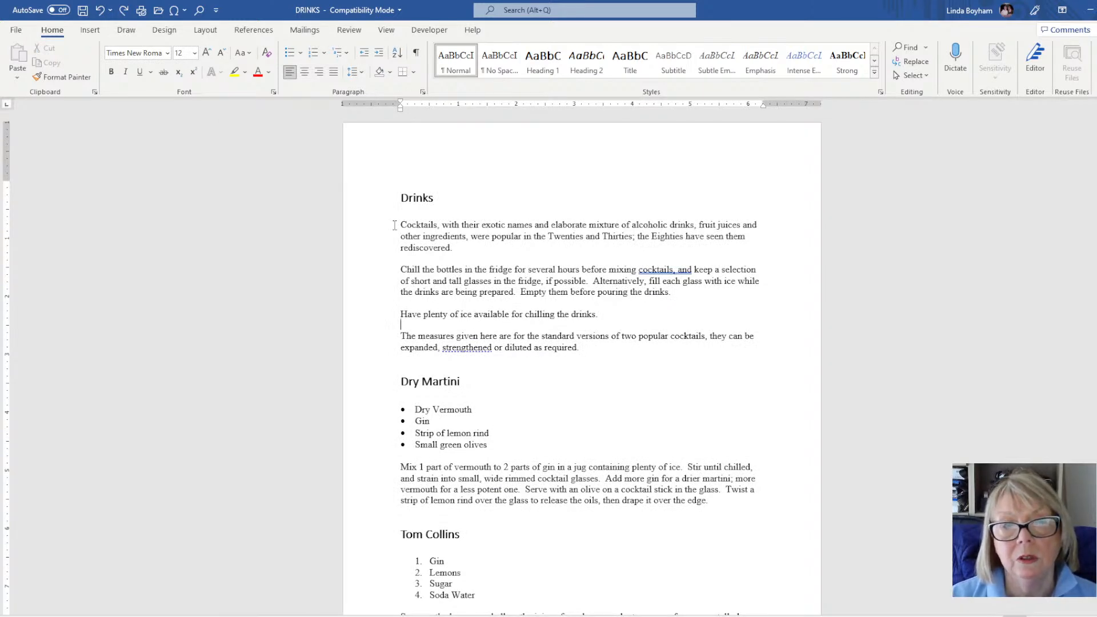
scroll(394, 225, down, 3)
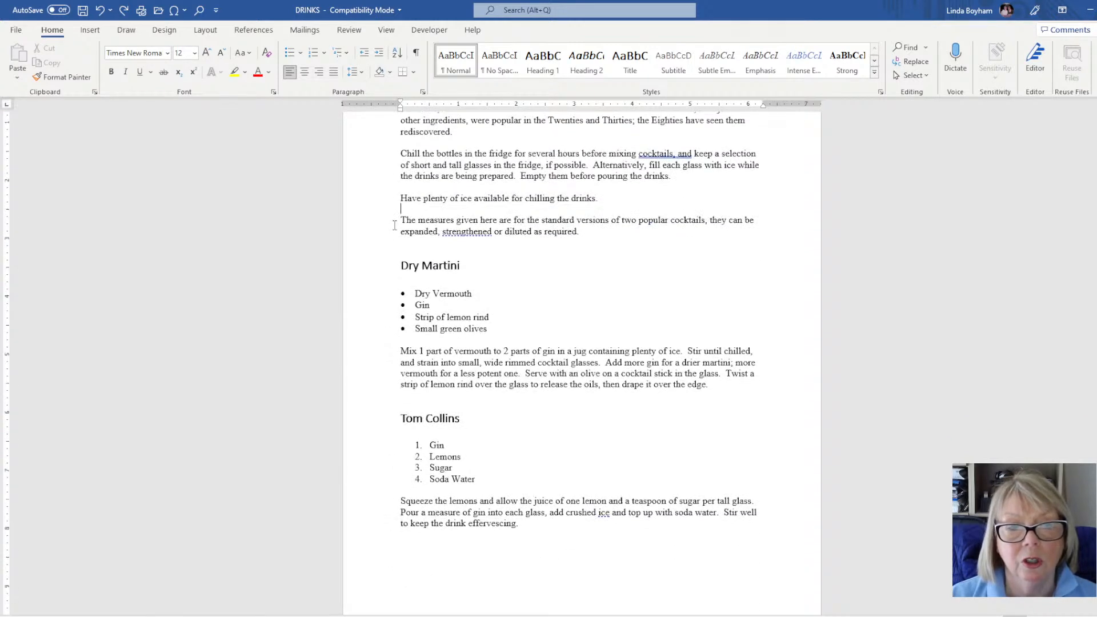